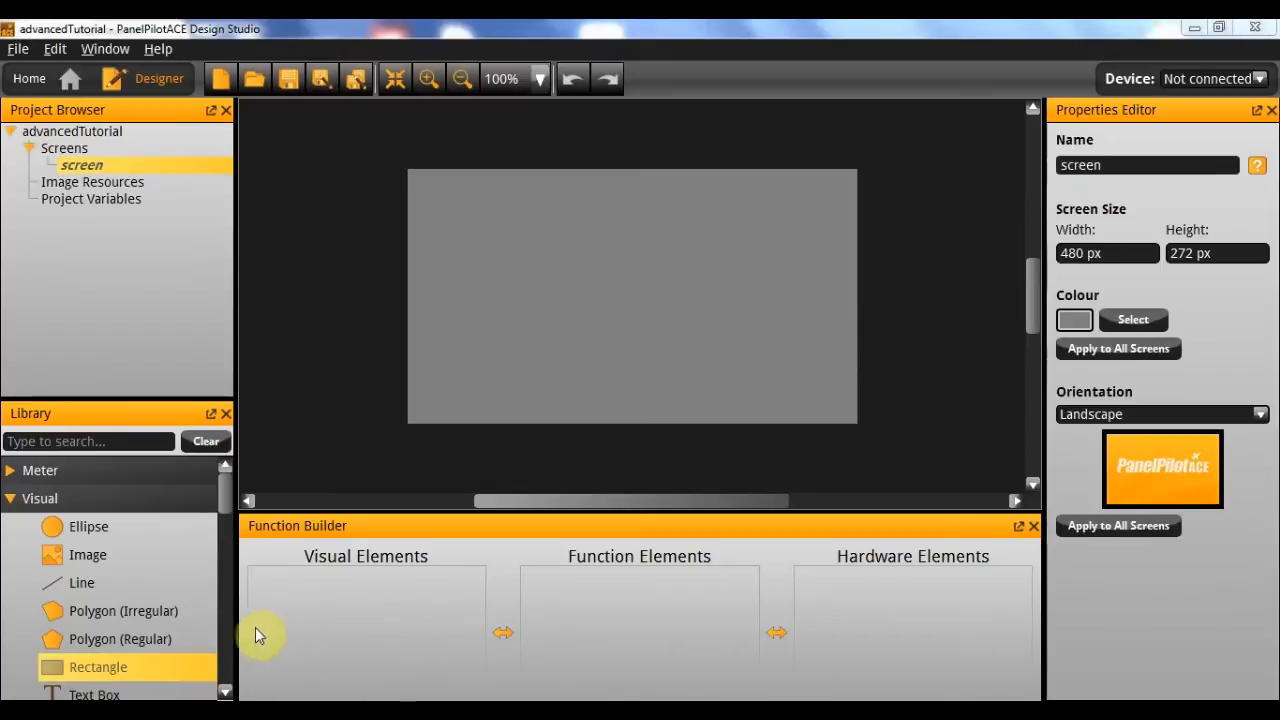
- Place a rectangle on the screen and name it background
left_click_drag(196, 664, 627, 291)
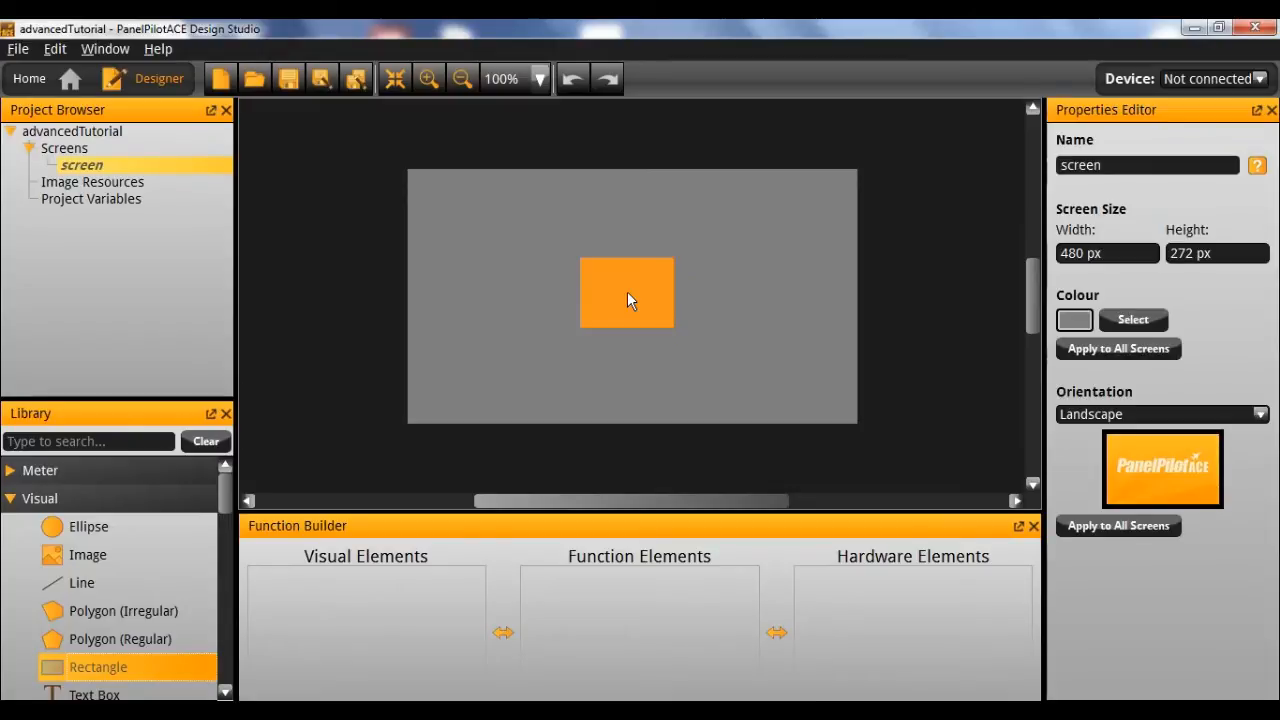
left_click(627, 293)
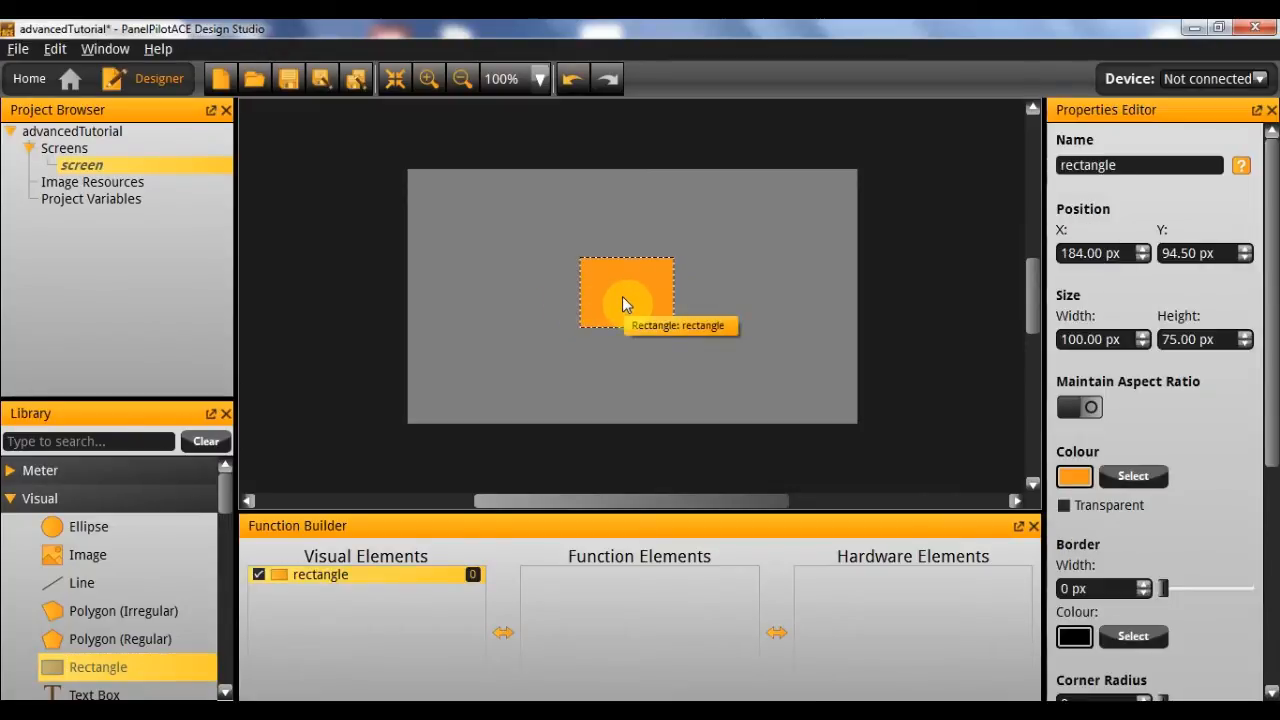
left_click(1124, 166)
double_click(1124, 166)
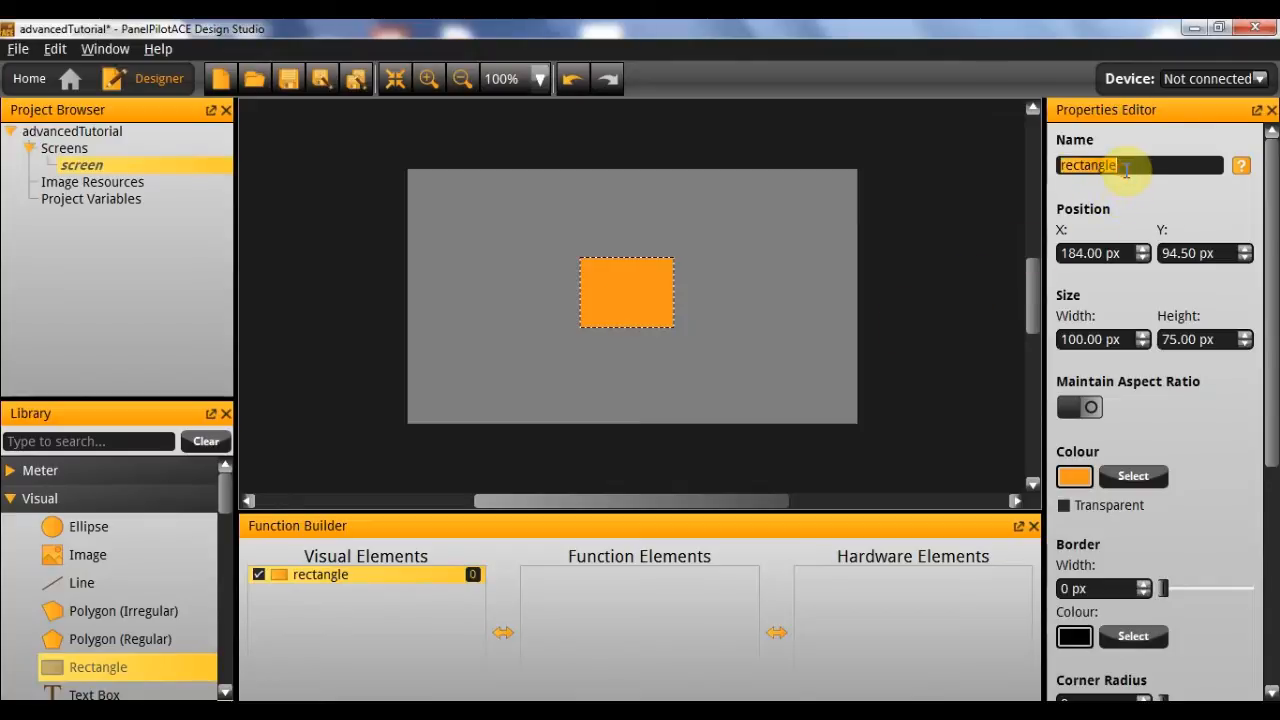
type("backgro")
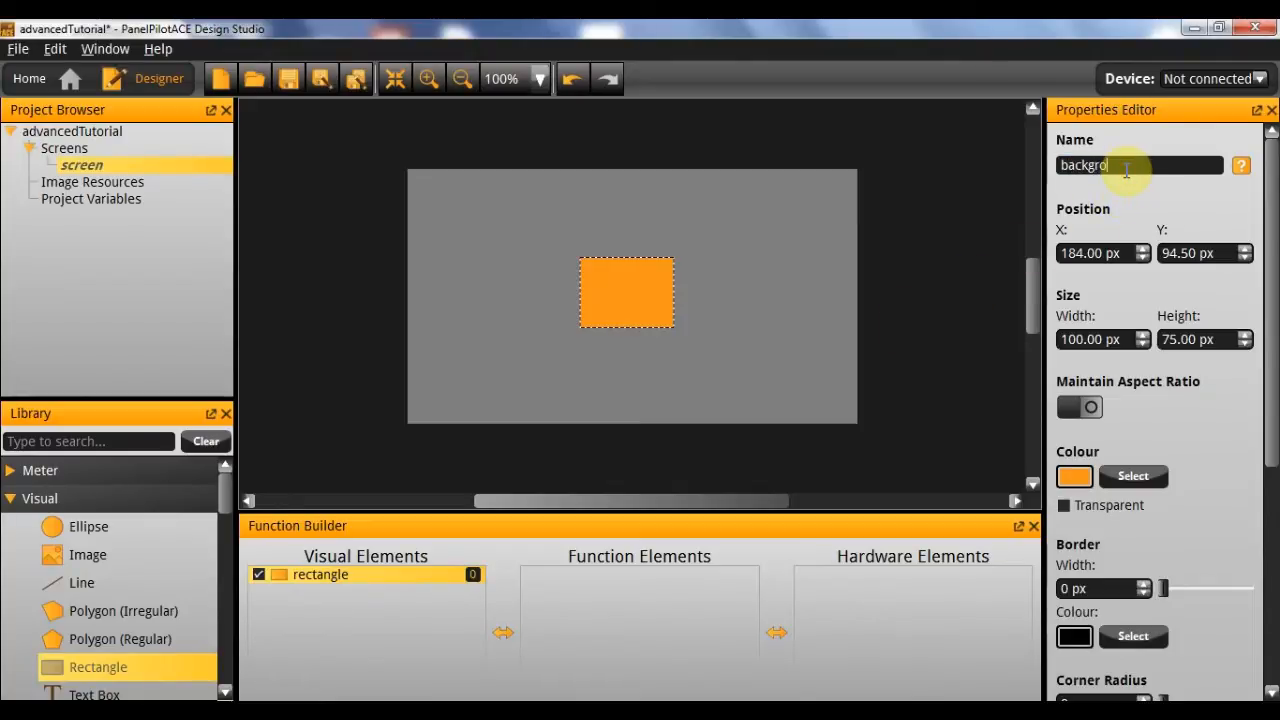
type("und")
key("Return")
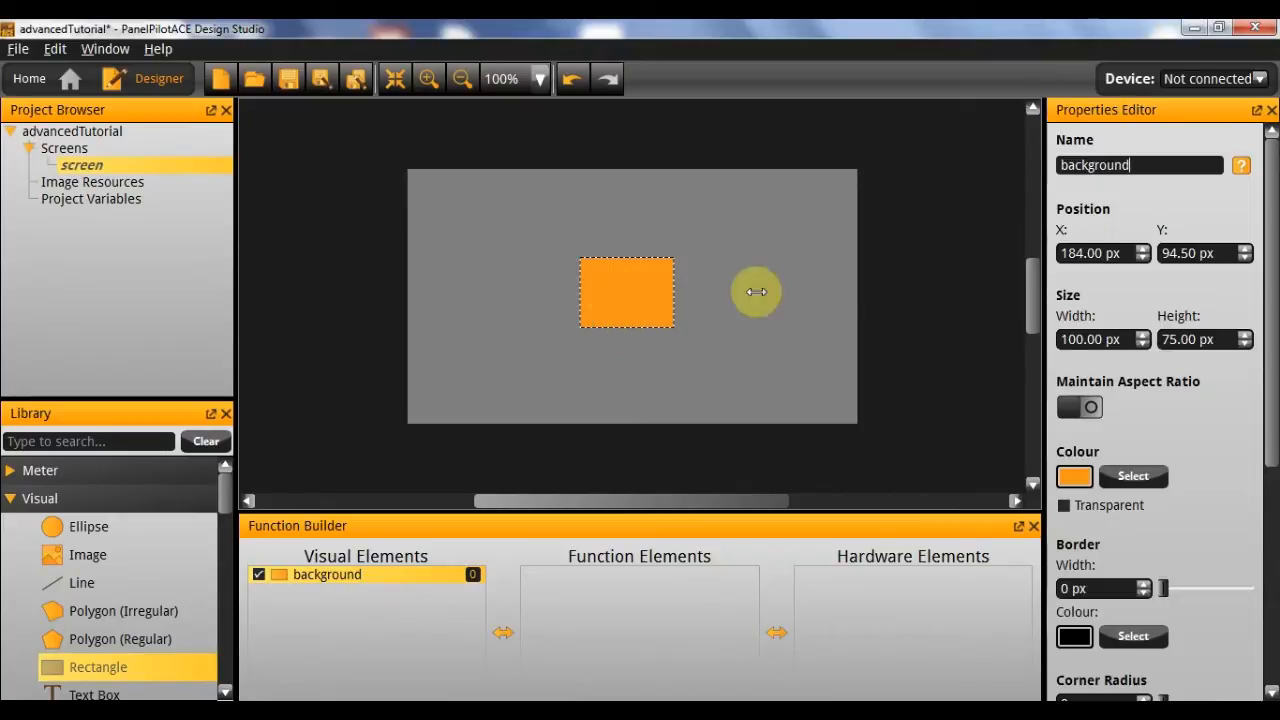
- Size the background rectangle to 440 × 232 px
left_click(787, 317)
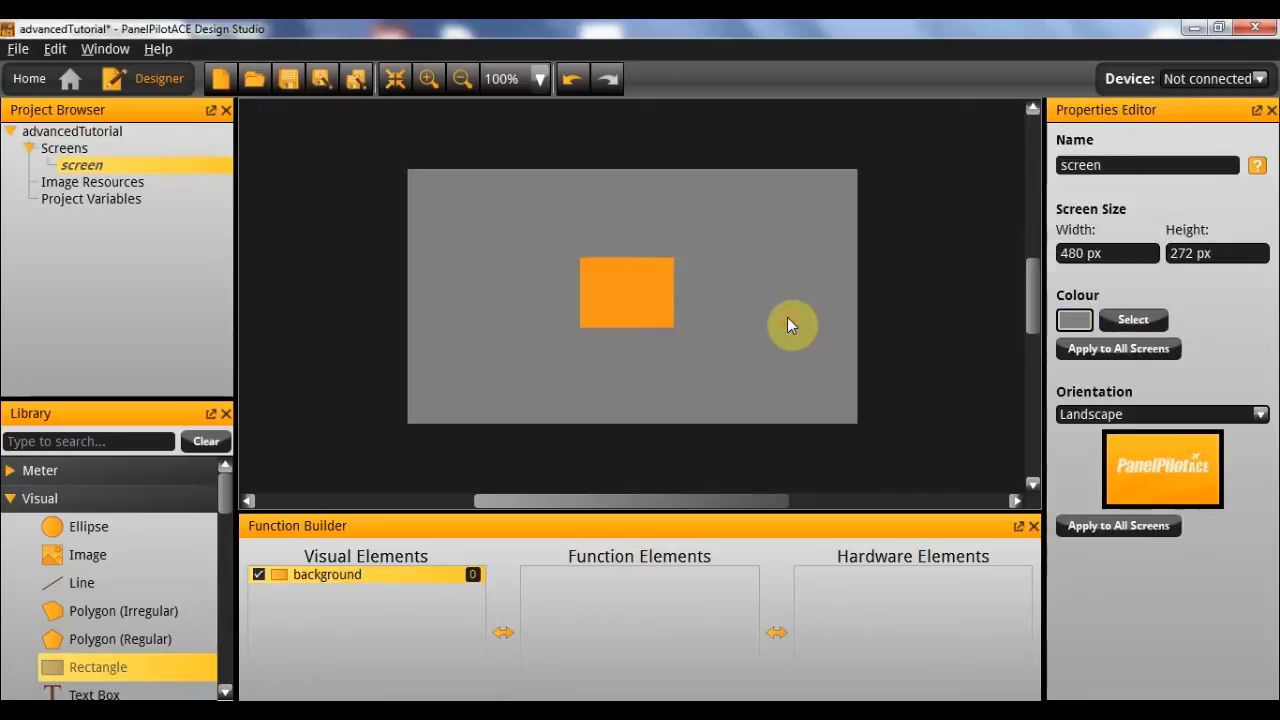
left_click(634, 292)
left_click(1080, 340)
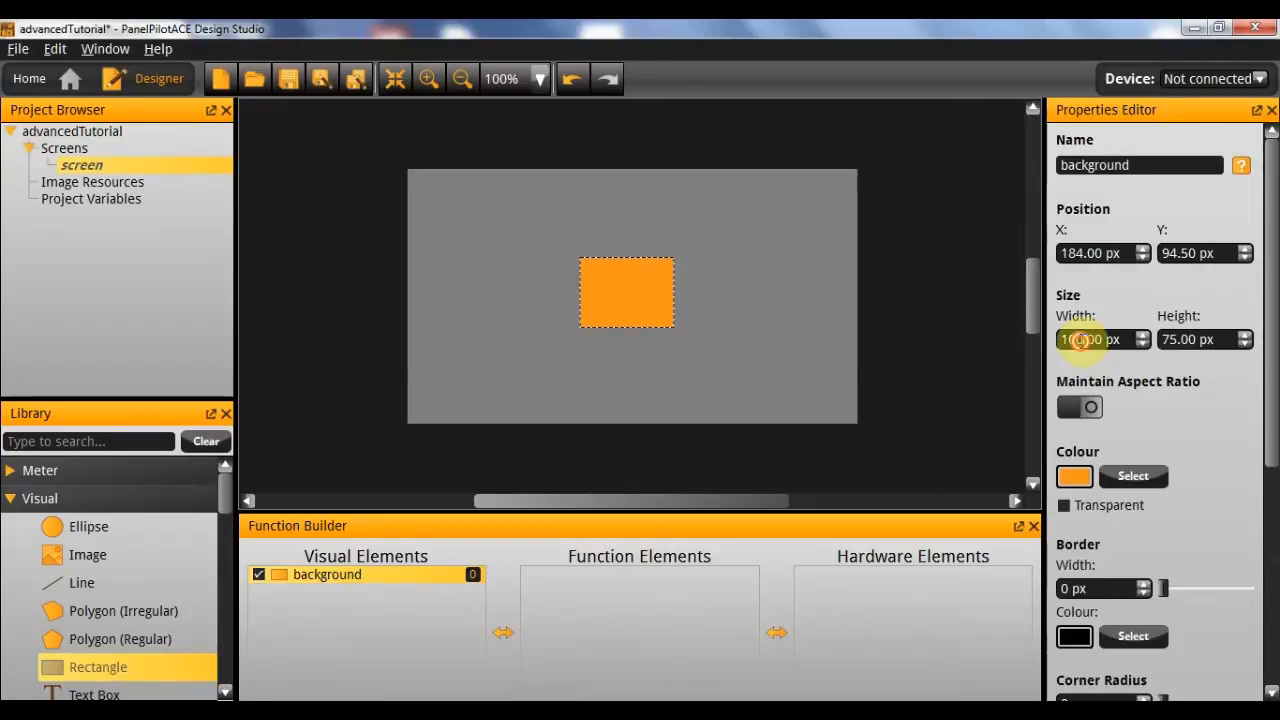
double_click(1080, 340)
type("440")
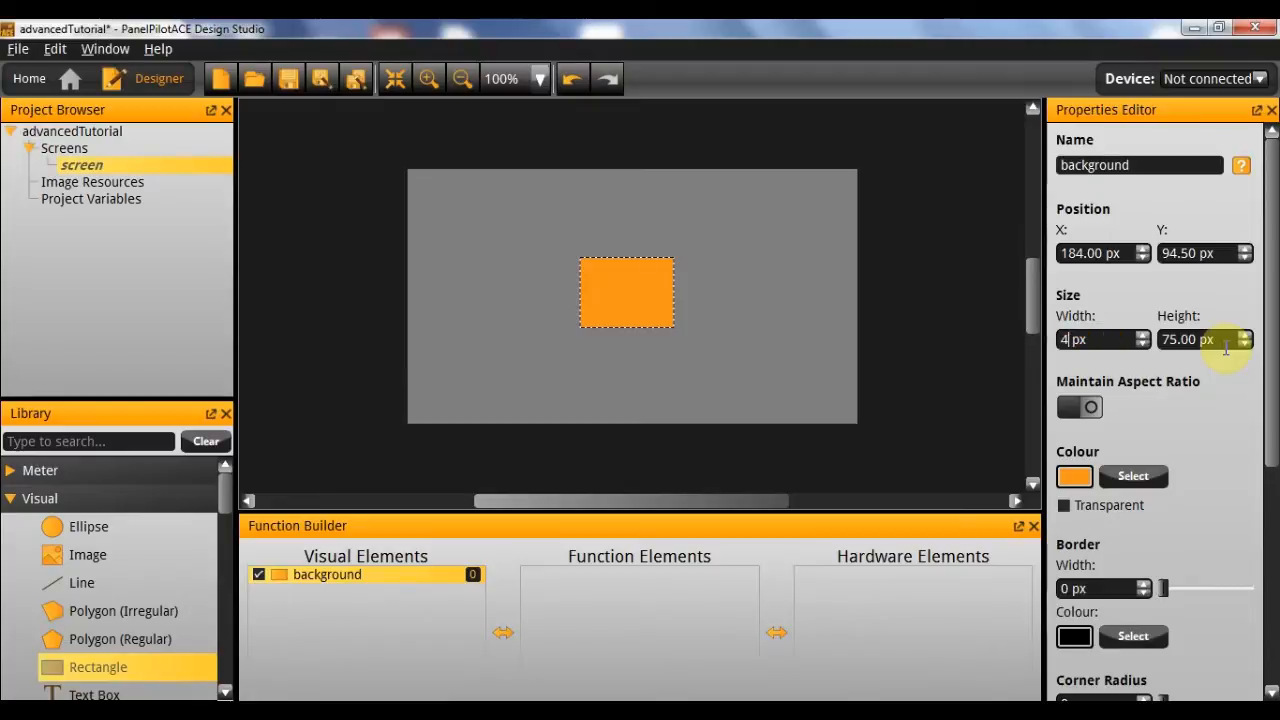
key("Return")
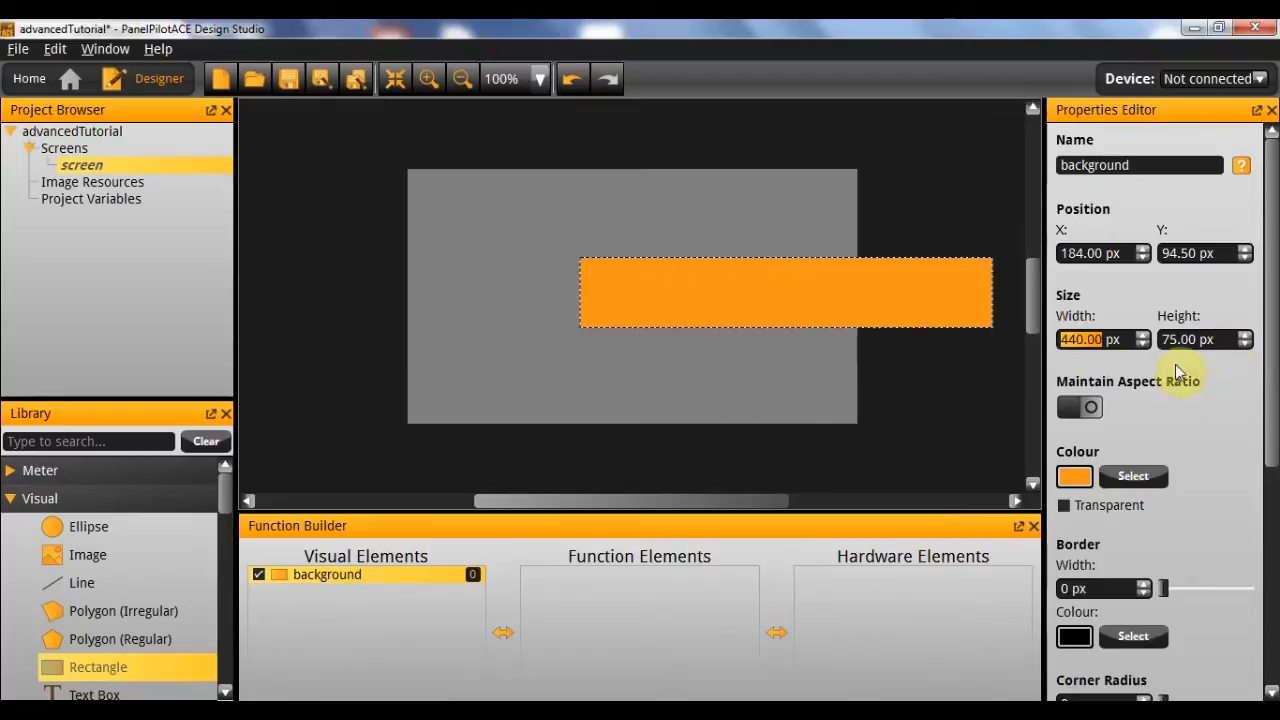
double_click(1185, 339)
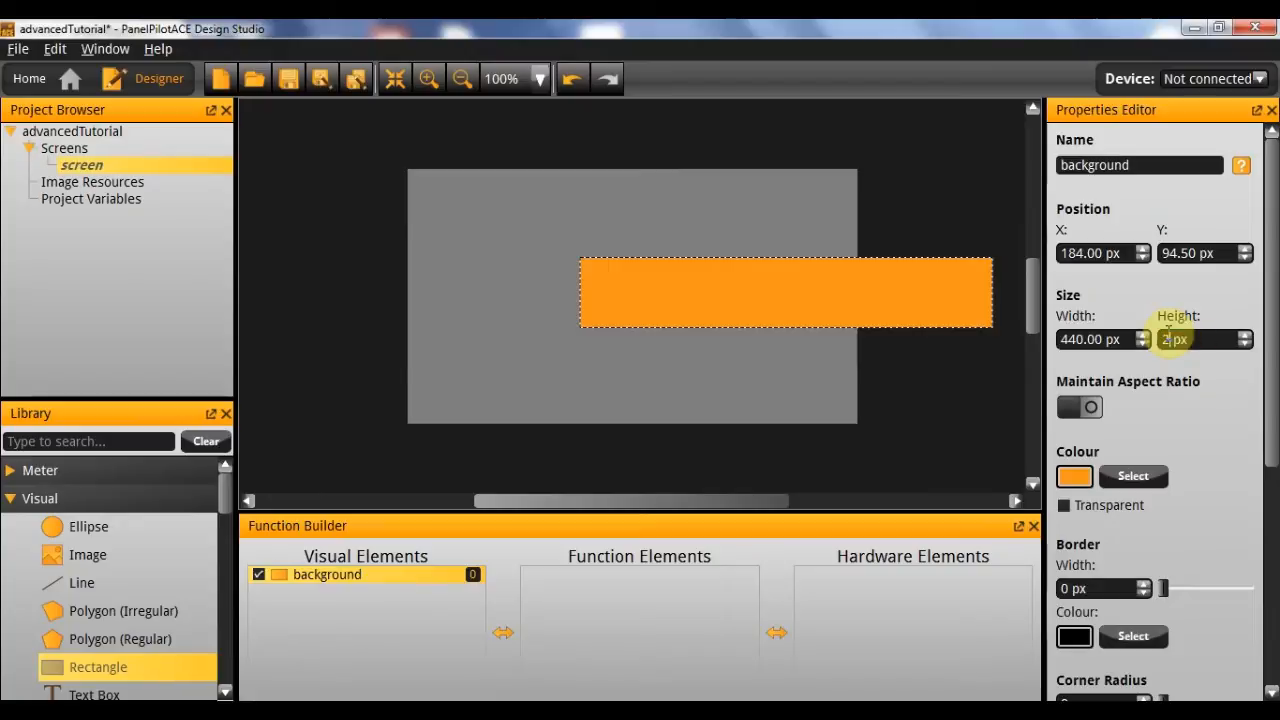
type("232")
key("Return")
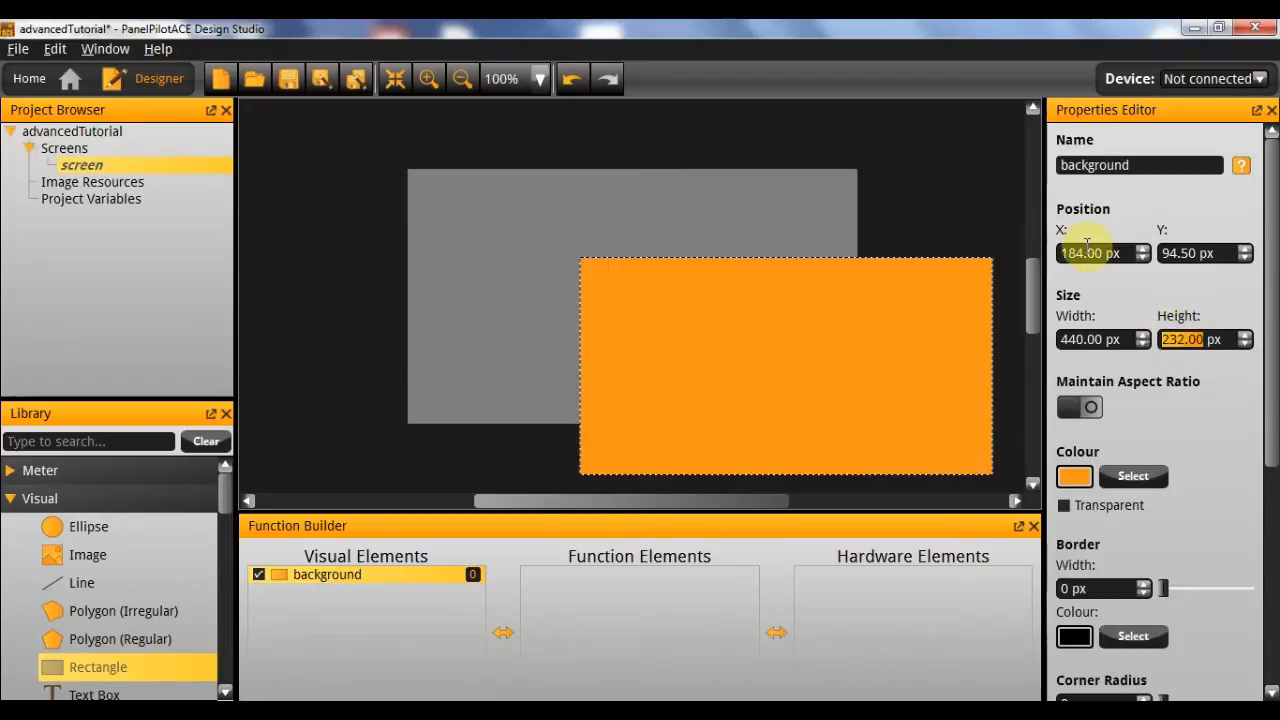
- Position the background rectangle at X 20, Y 20
double_click(1090, 253)
type("20")
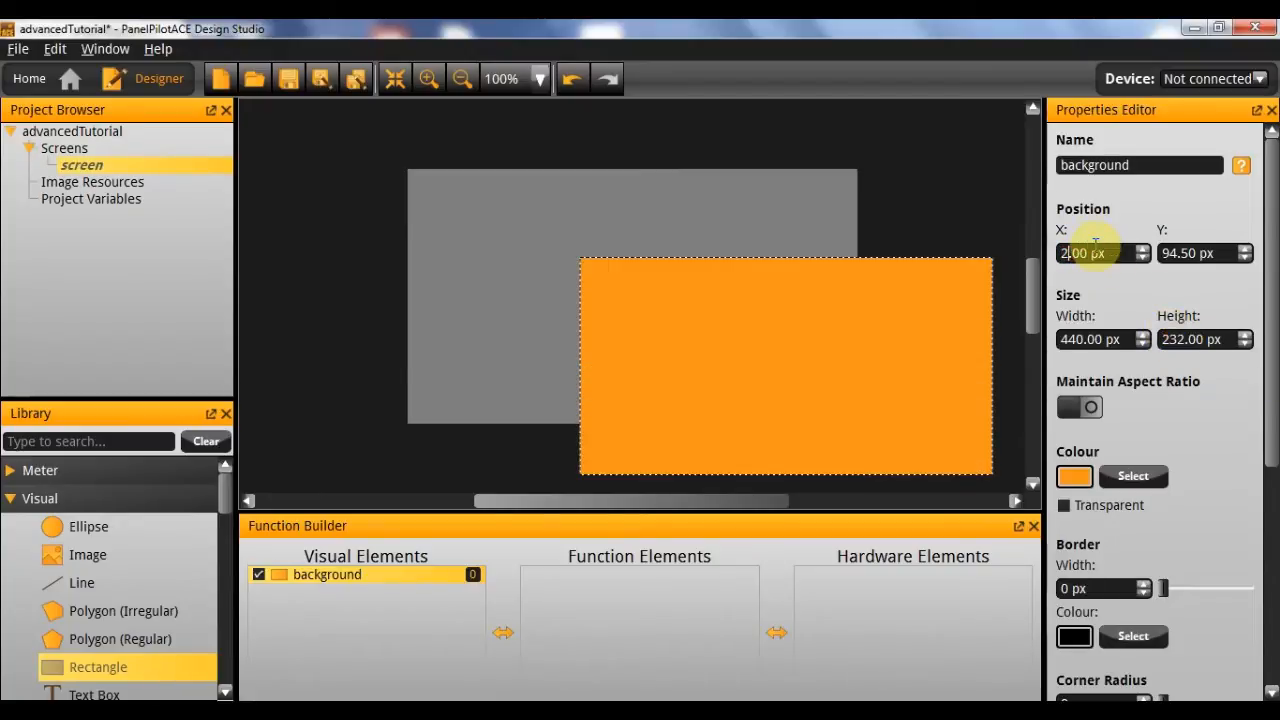
key("Return")
double_click(1175, 253)
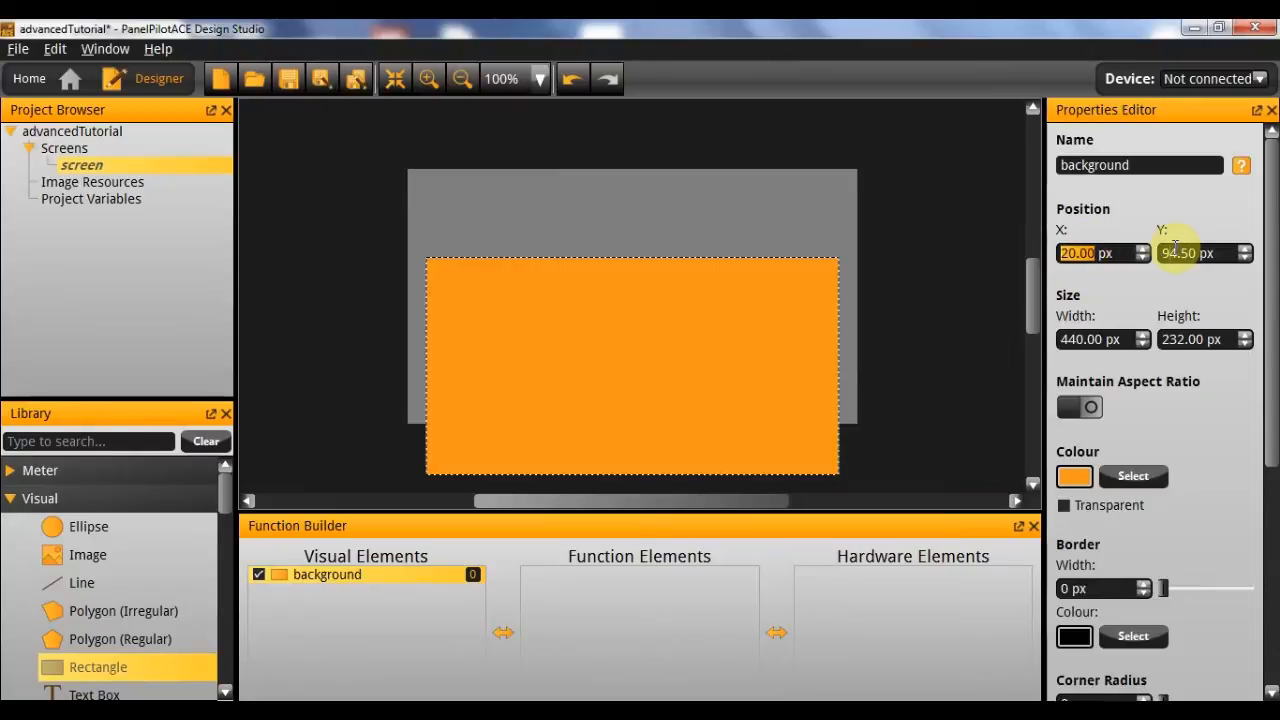
type("20")
key("Delete")
key("Delete")
key("Delete")
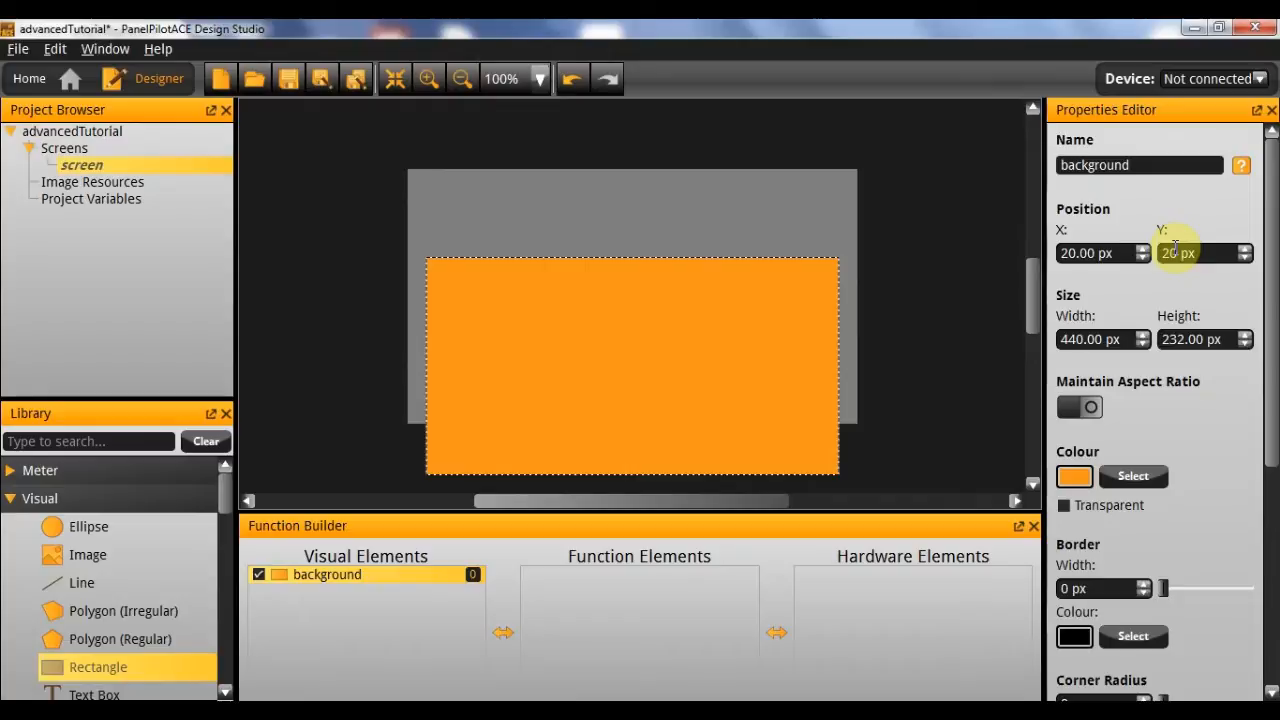
key("Return")
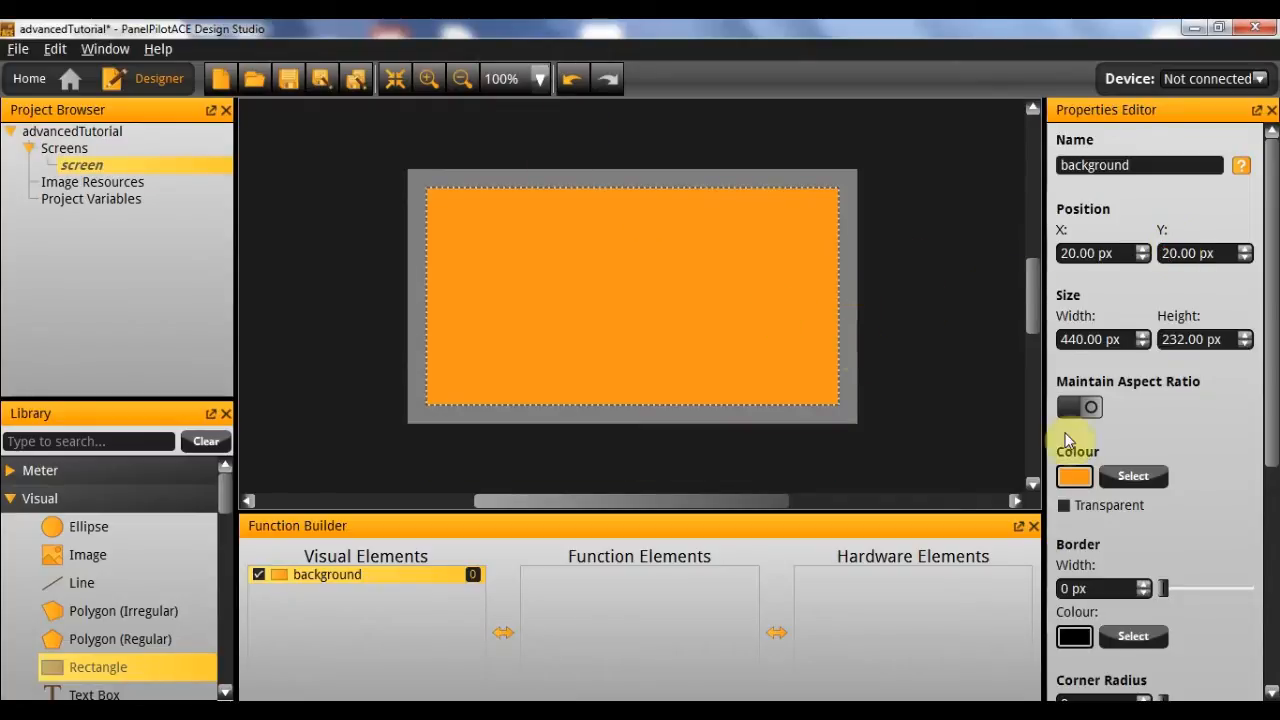
- Colour the background rectangle dark grey
left_click(1145, 477)
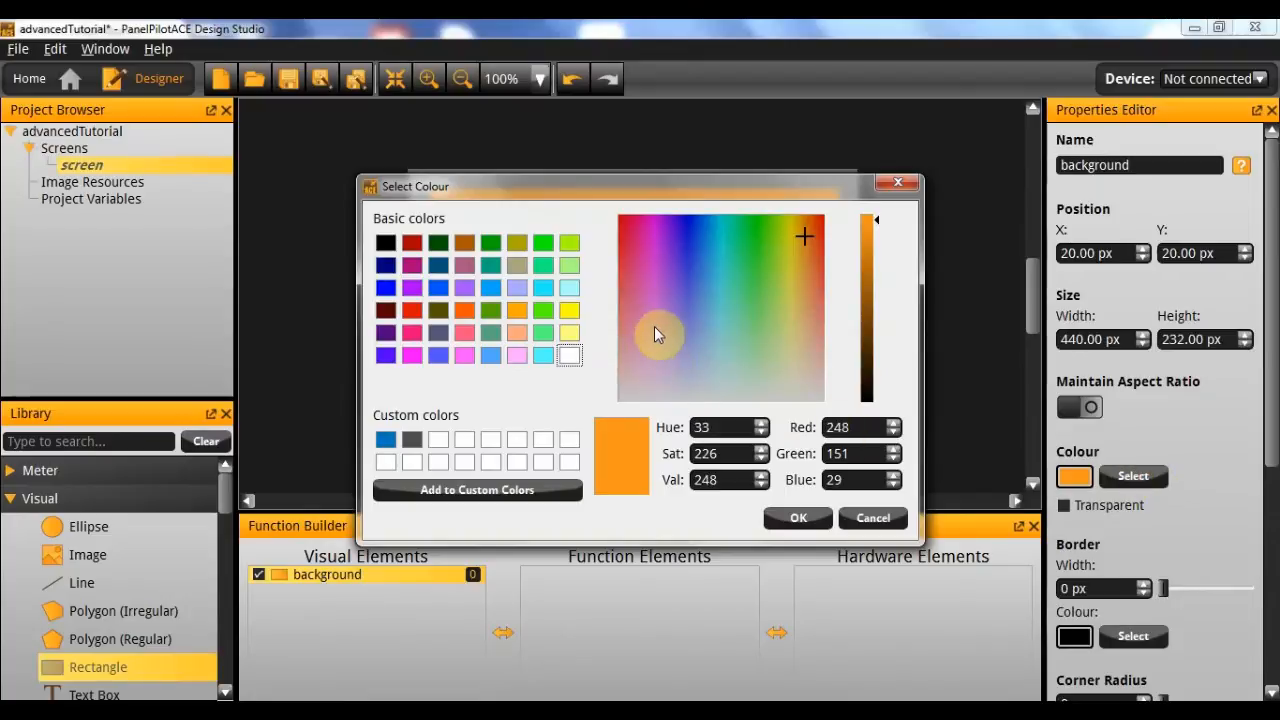
left_click(412, 438)
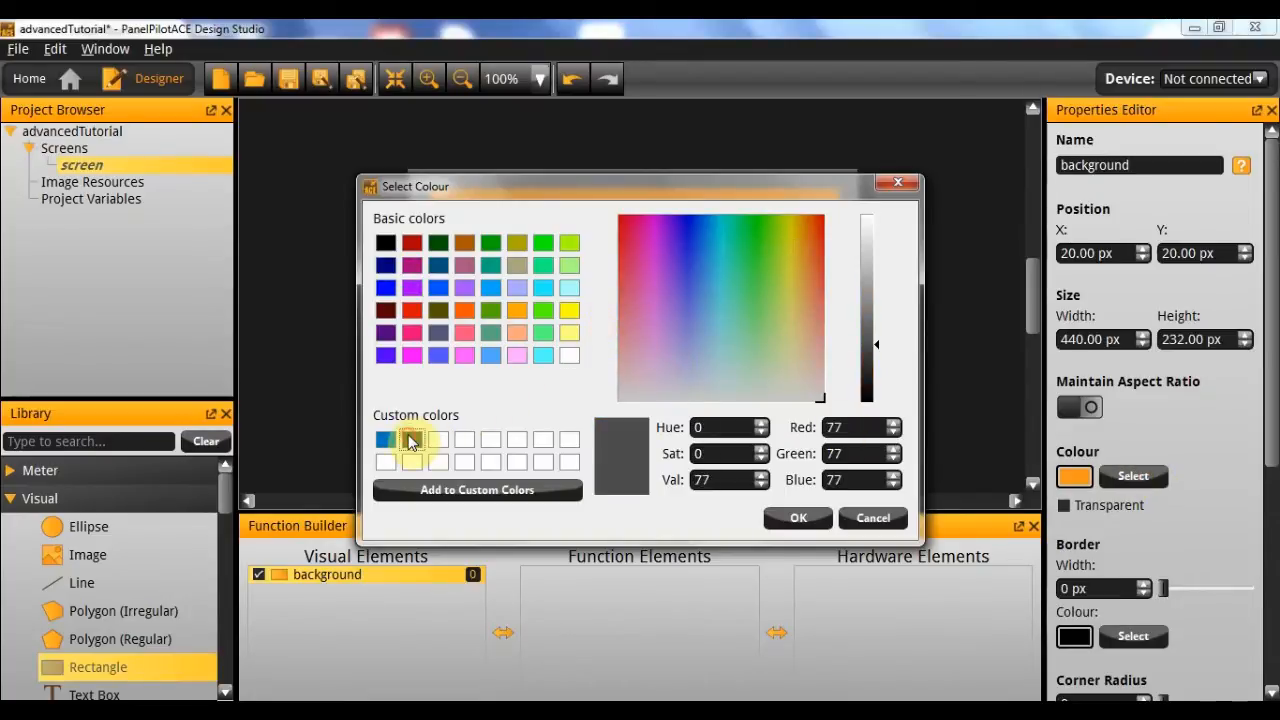
left_click(790, 520)
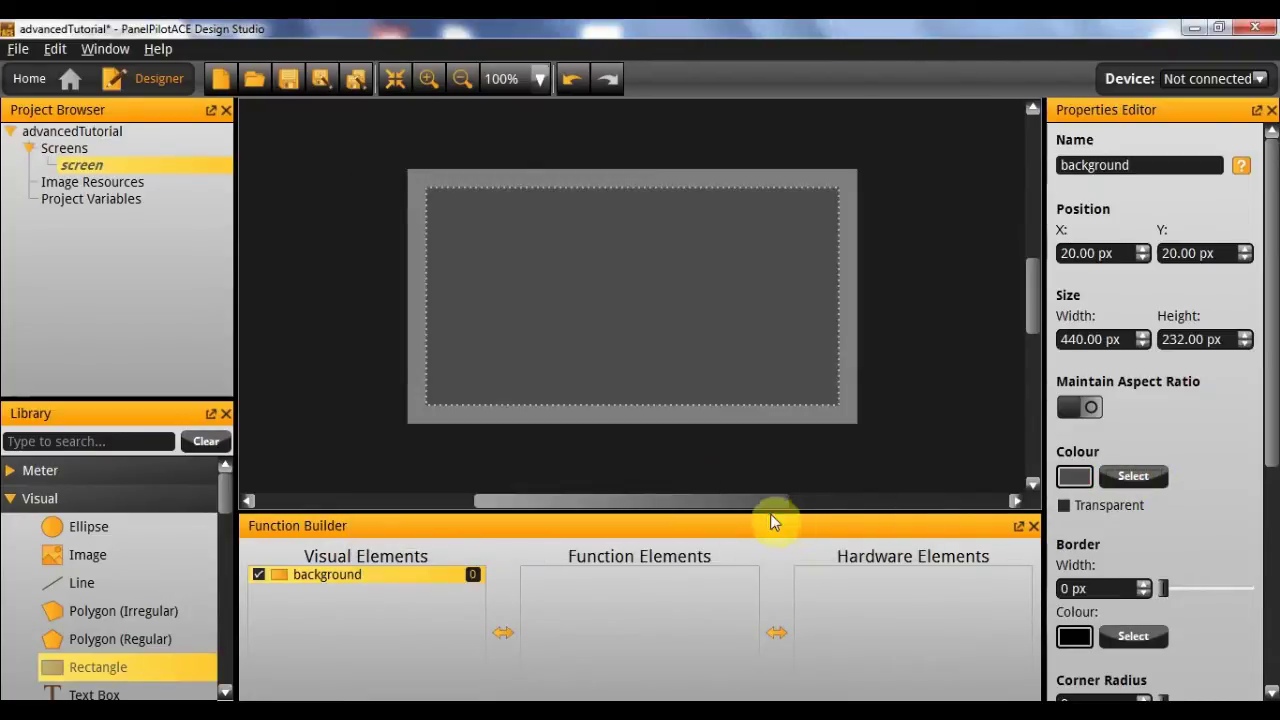
- Set the screen colour around the rectangle to black
left_click(648, 415)
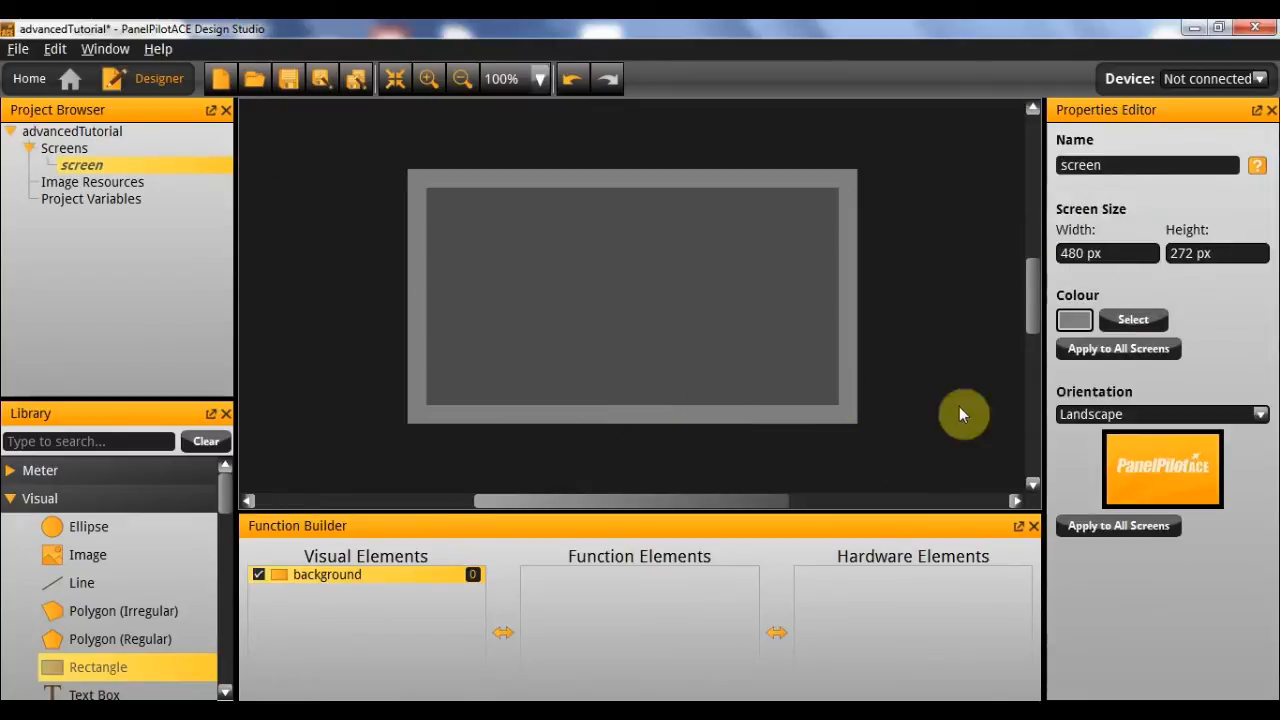
left_click(1075, 319)
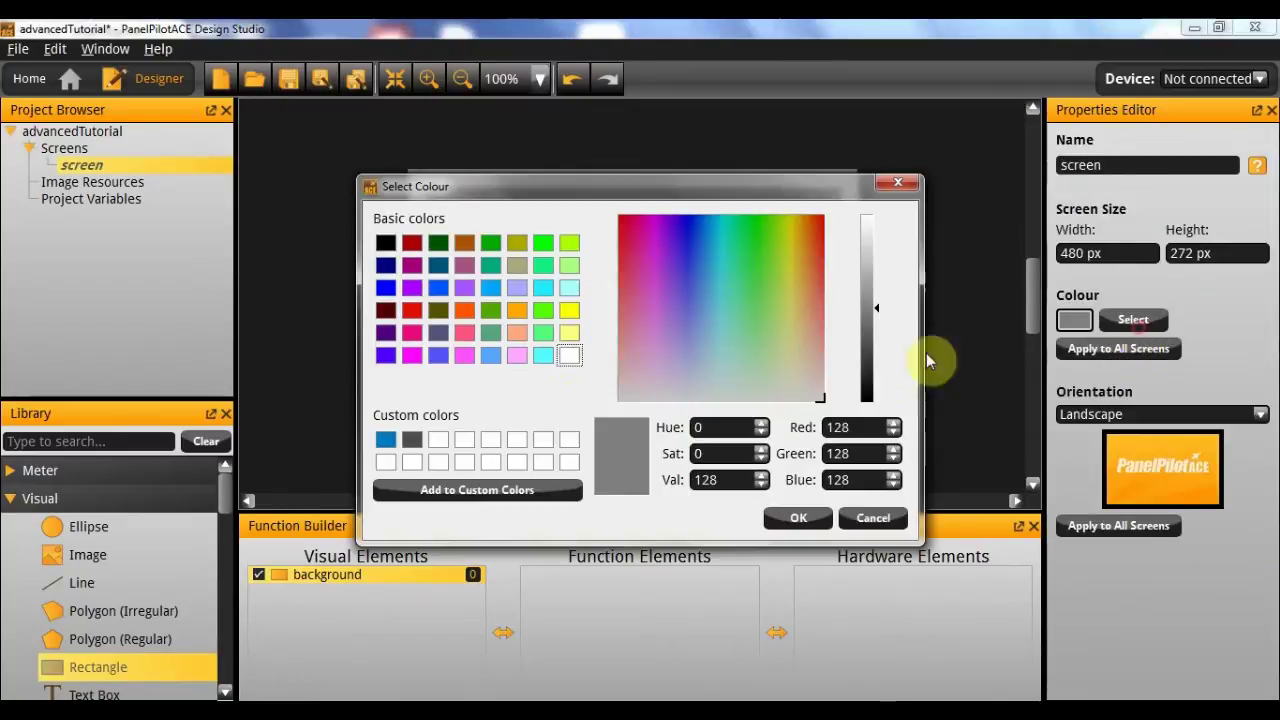
left_click(878, 395)
left_click(798, 518)
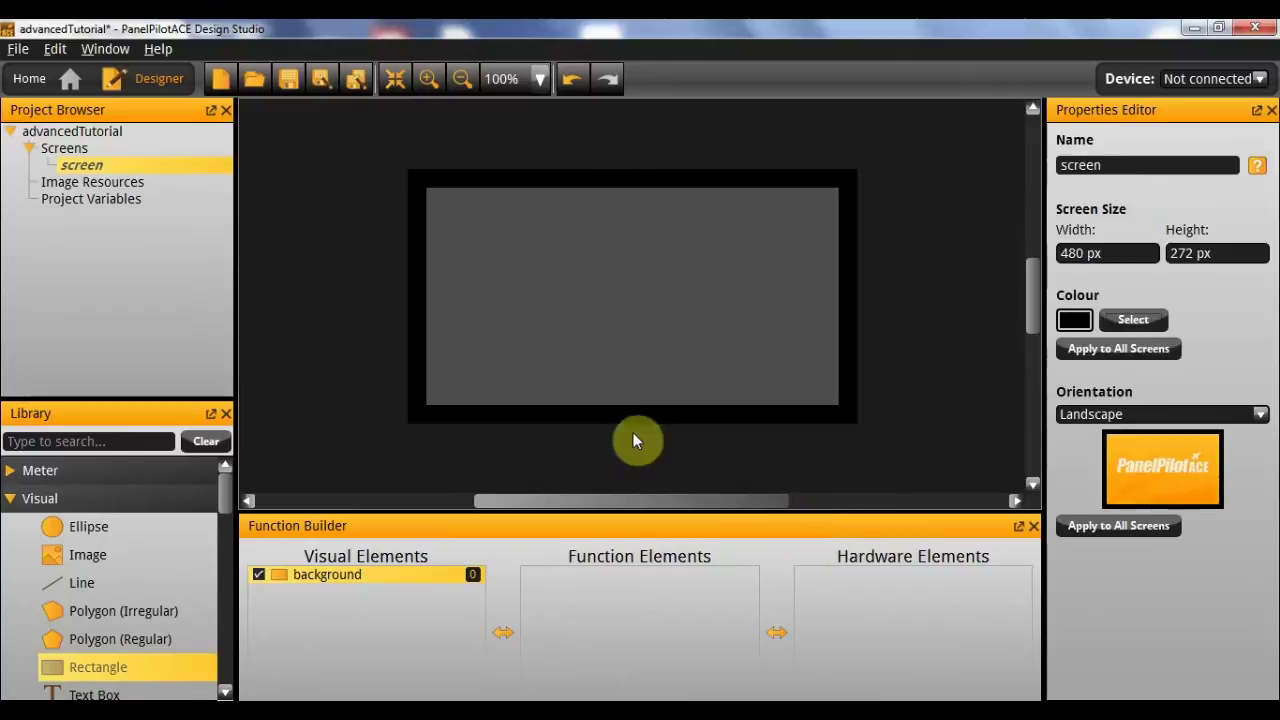
left_click(683, 400)
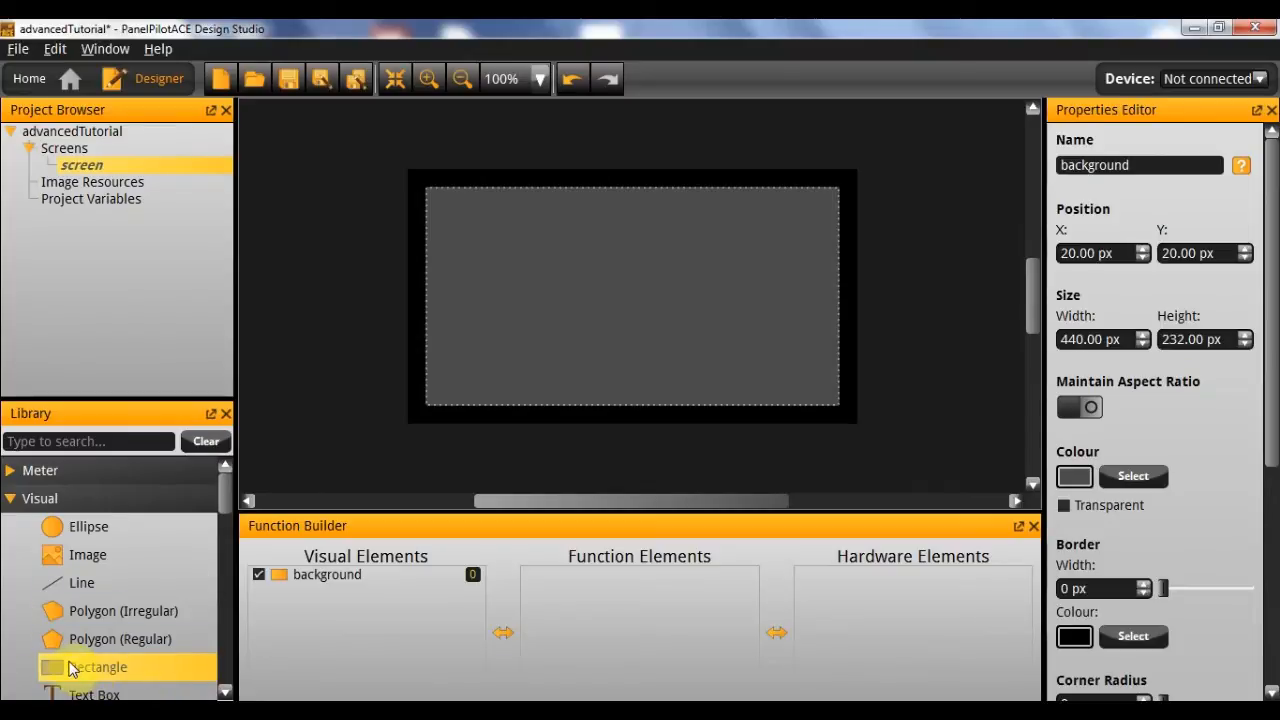
- Add a rectangle with a linear gradient fill and remove the plain orange one
left_click_drag(72, 668, 517, 292)
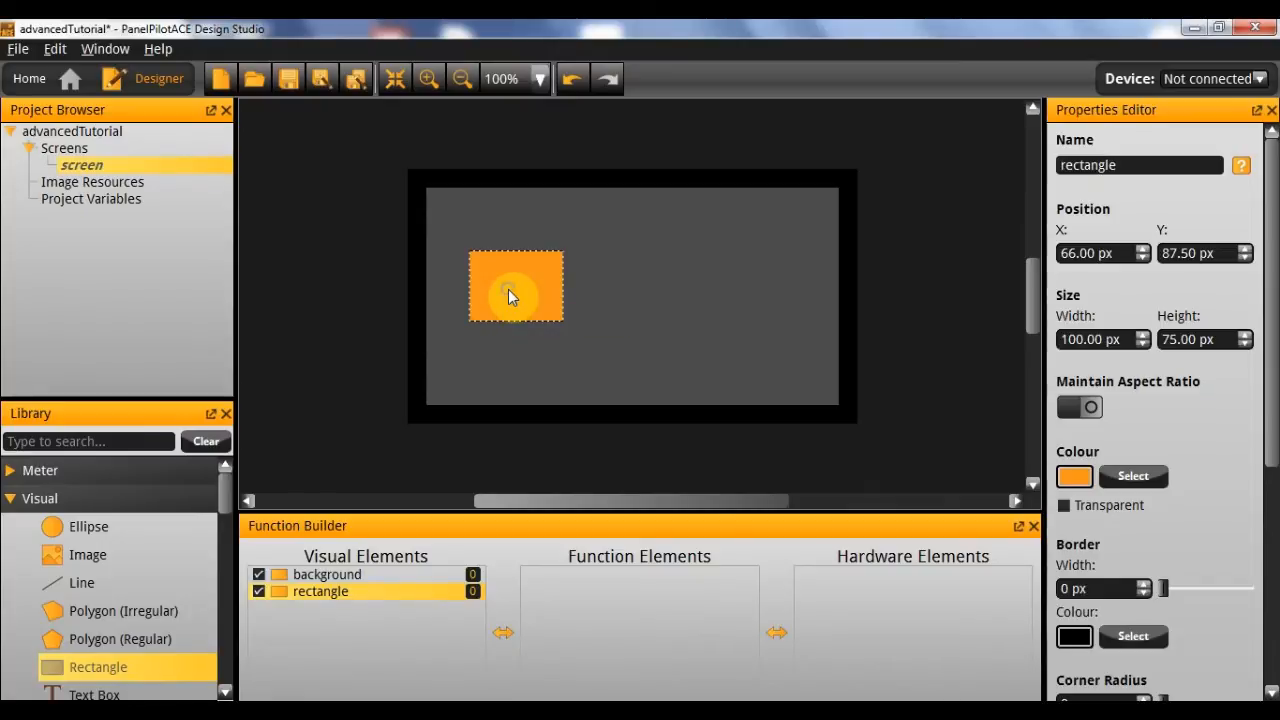
right_click(508, 289)
mouse_move(583, 479)
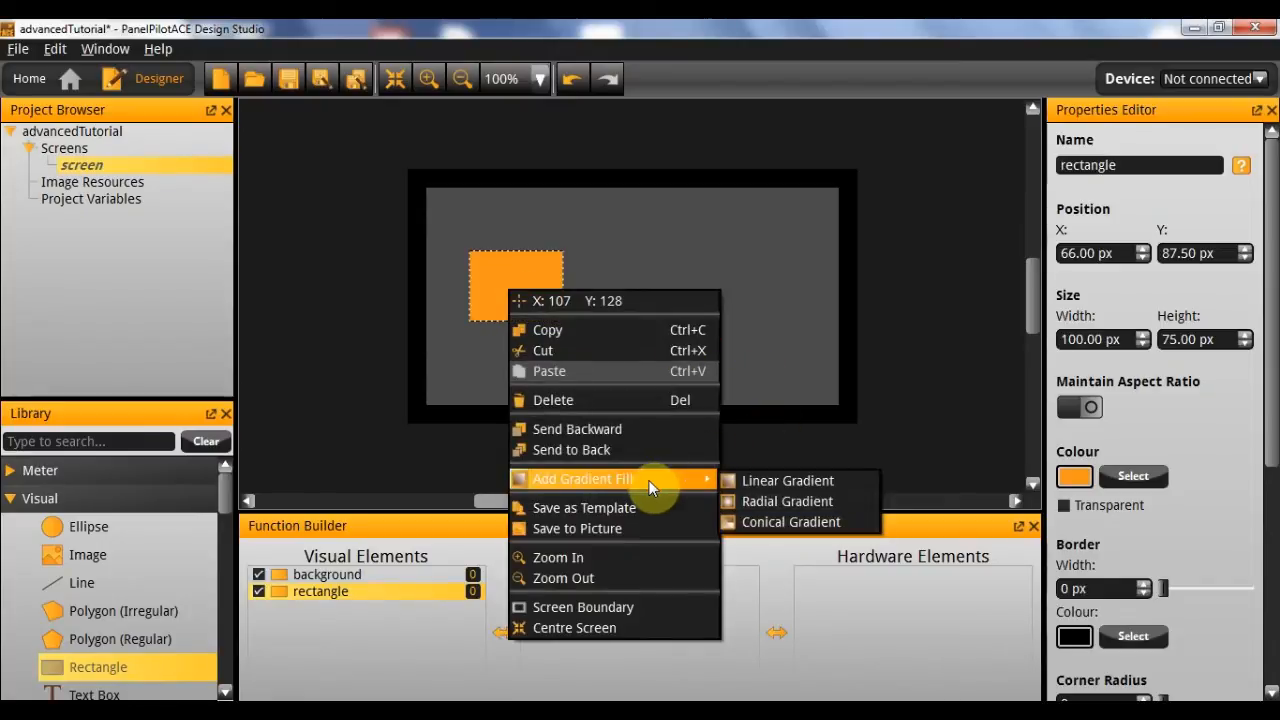
left_click(770, 481)
left_click_drag(516, 316, 640, 302)
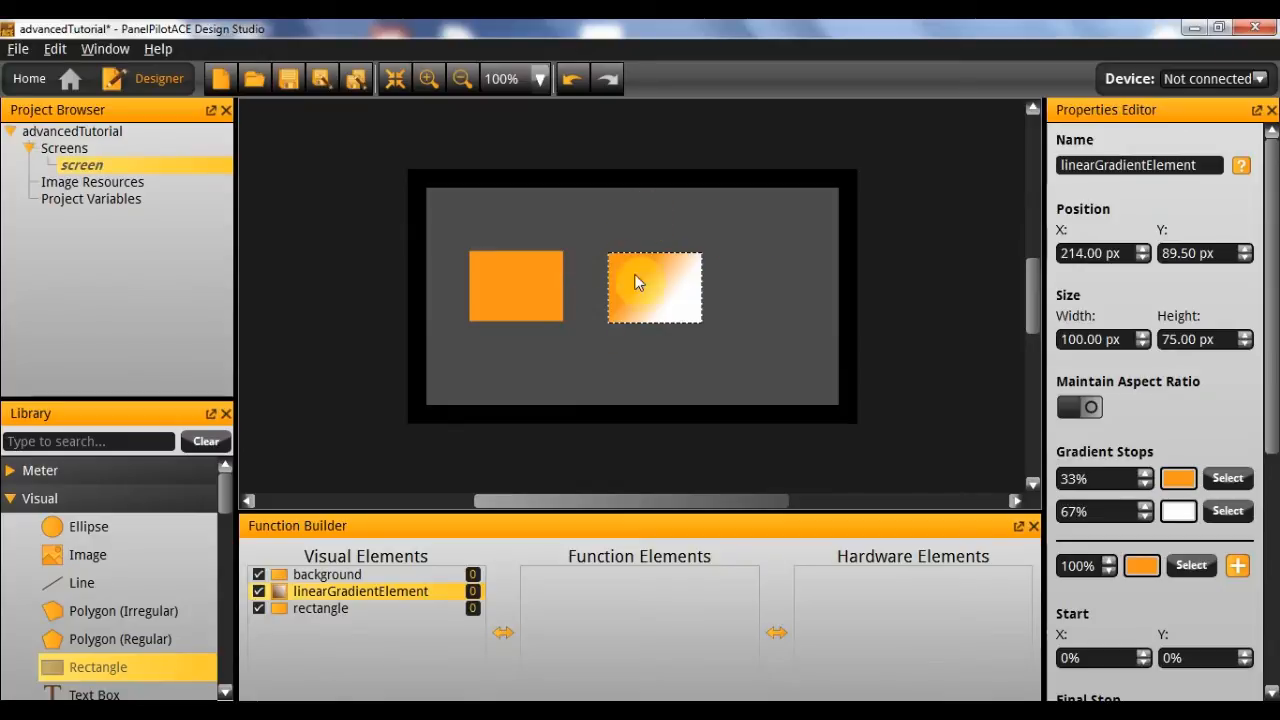
left_click(518, 273)
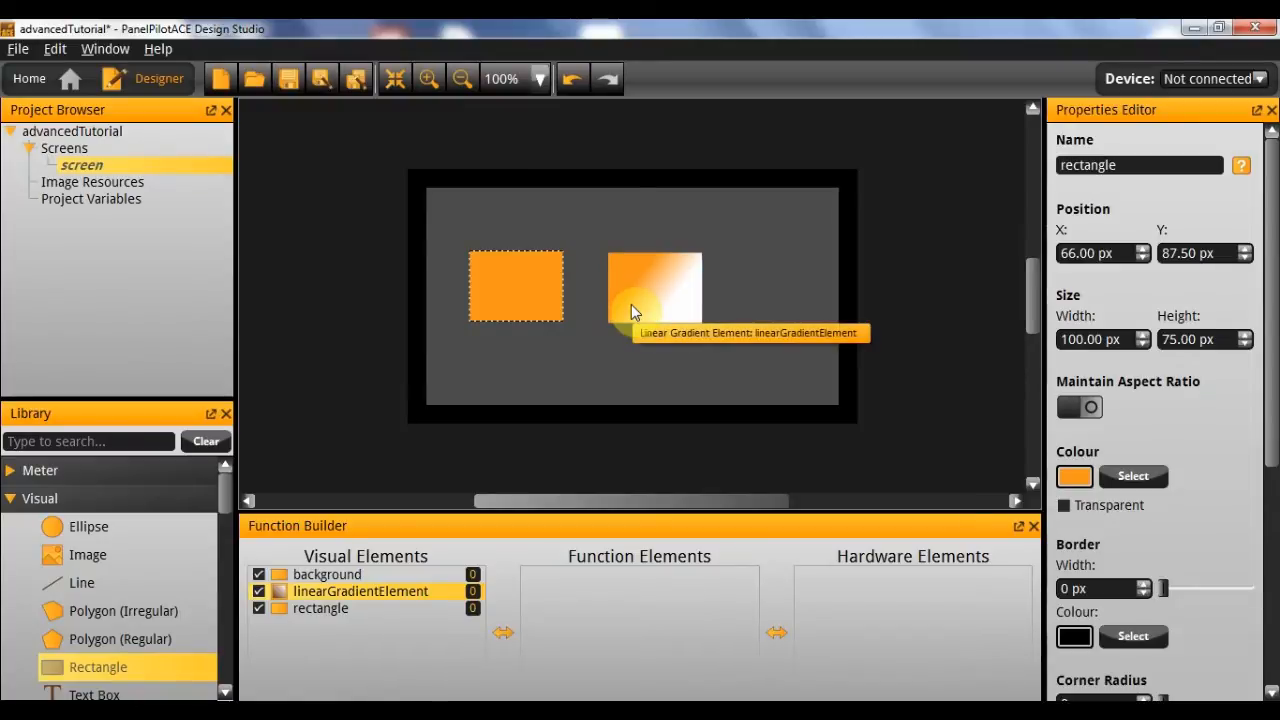
key("Delete")
left_click_drag(631, 304, 648, 293)
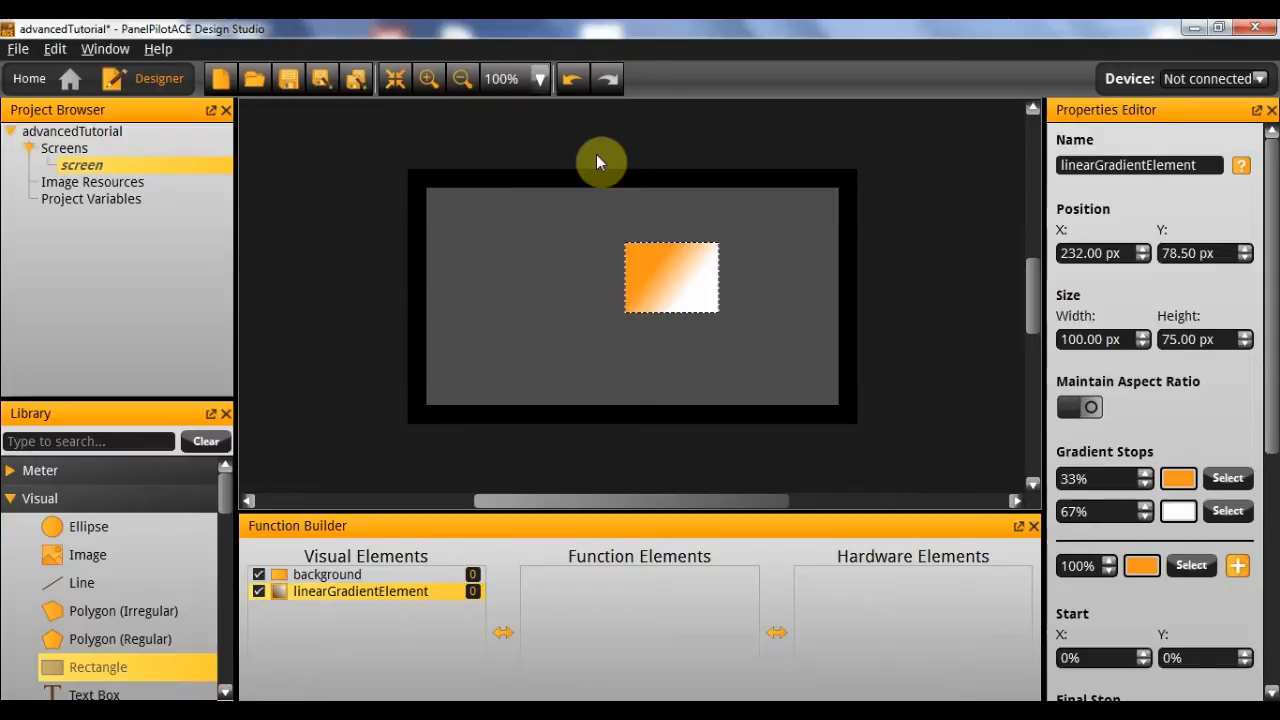
- Name the gradient rectangle labelBackground and move it toward the left
double_click(1195, 164)
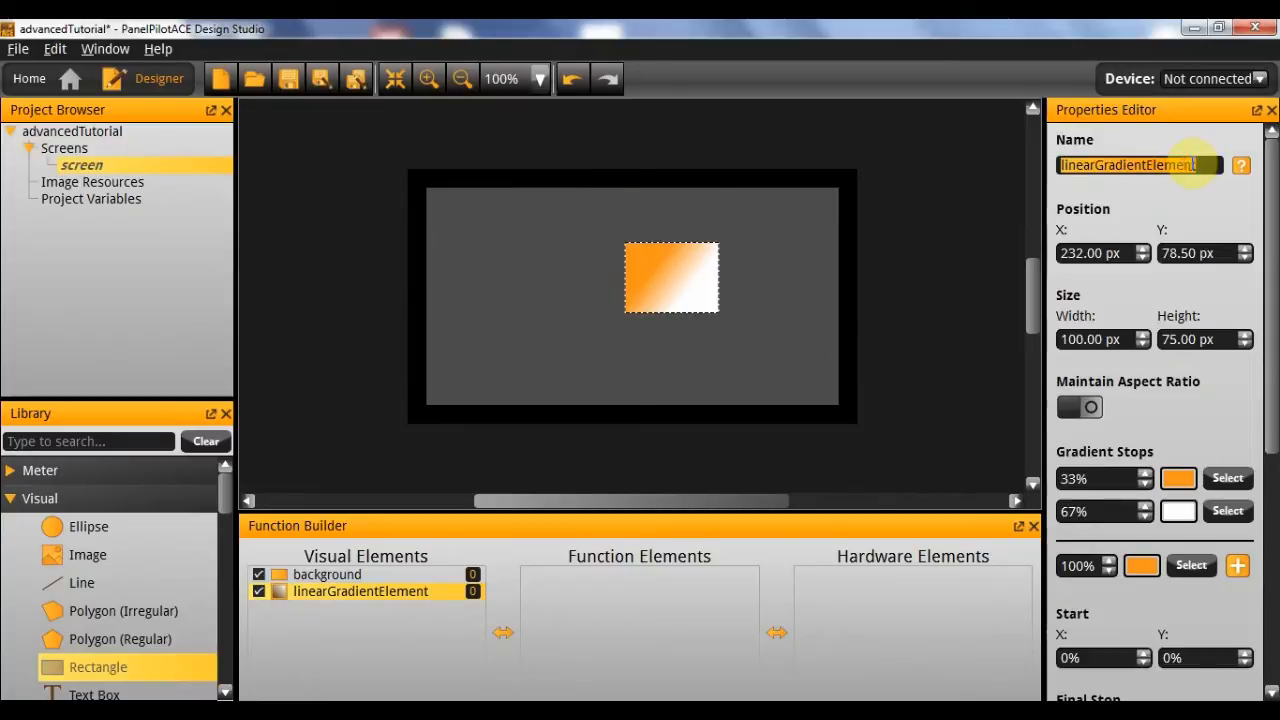
type("labelBack")
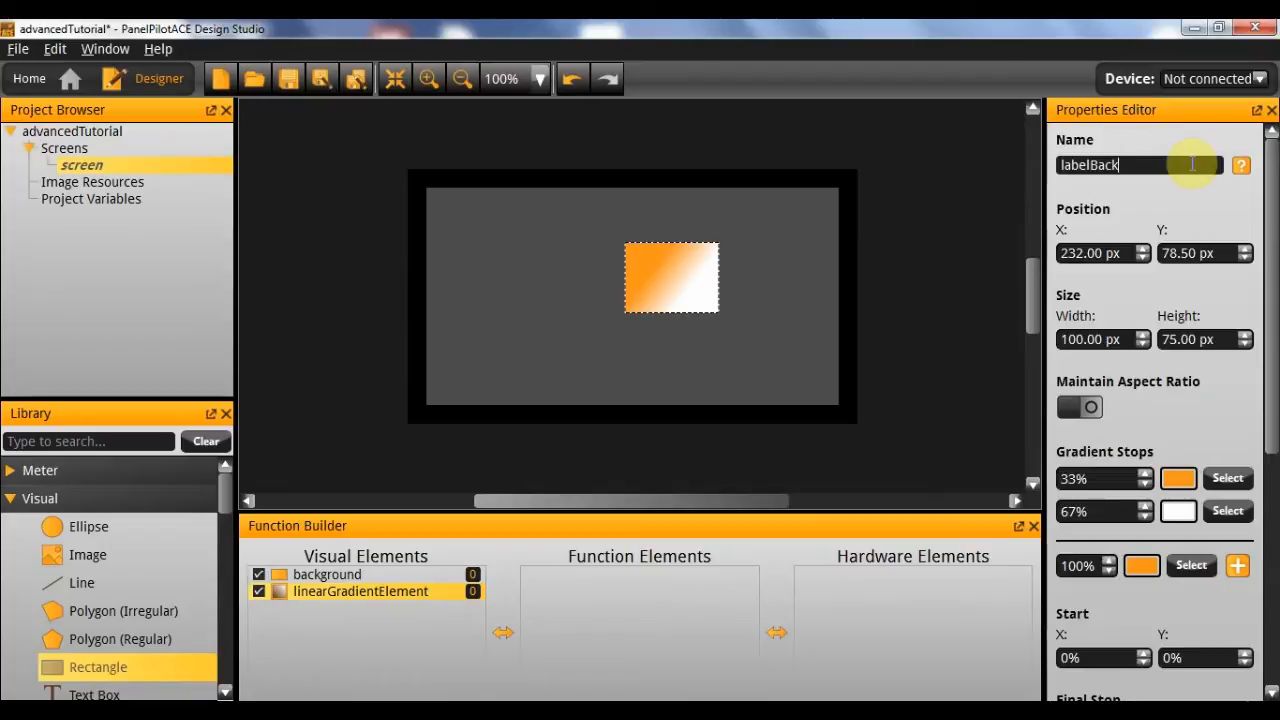
type("ground")
key("Return")
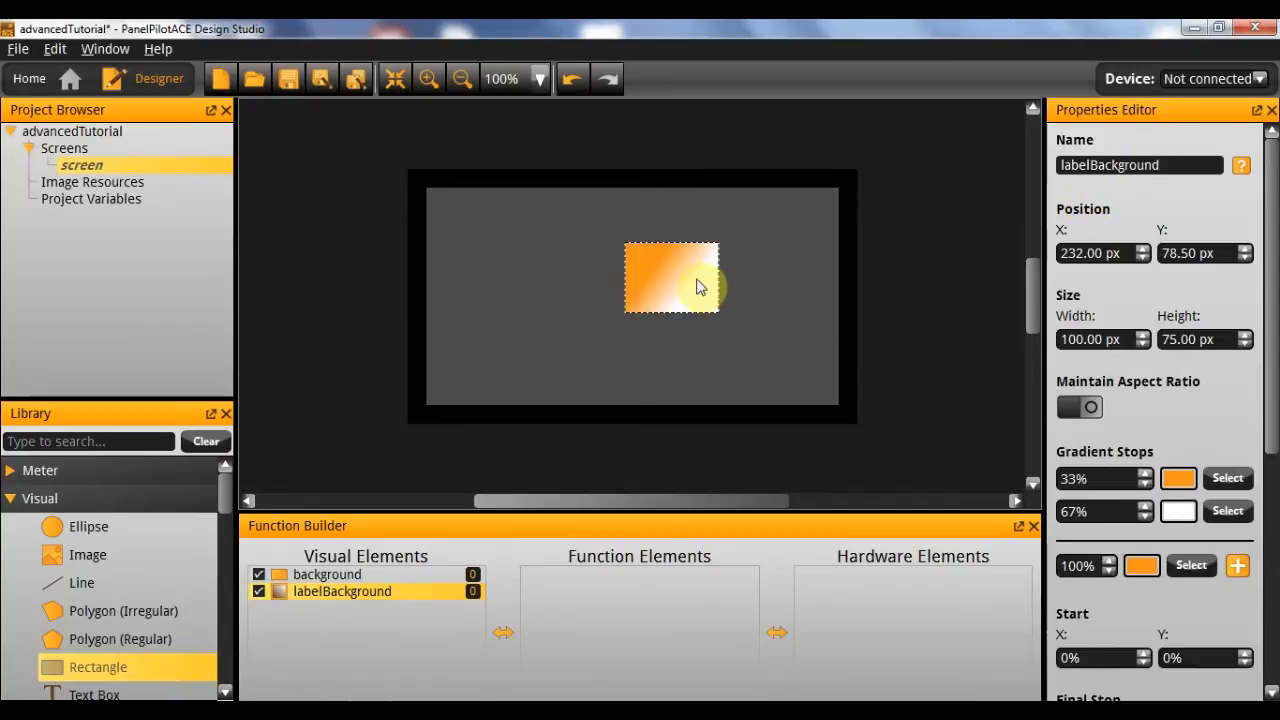
mouse_move(700, 287)
left_mouse_down()
mouse_move(517, 273)
mouse_move(602, 323)
left_mouse_up()
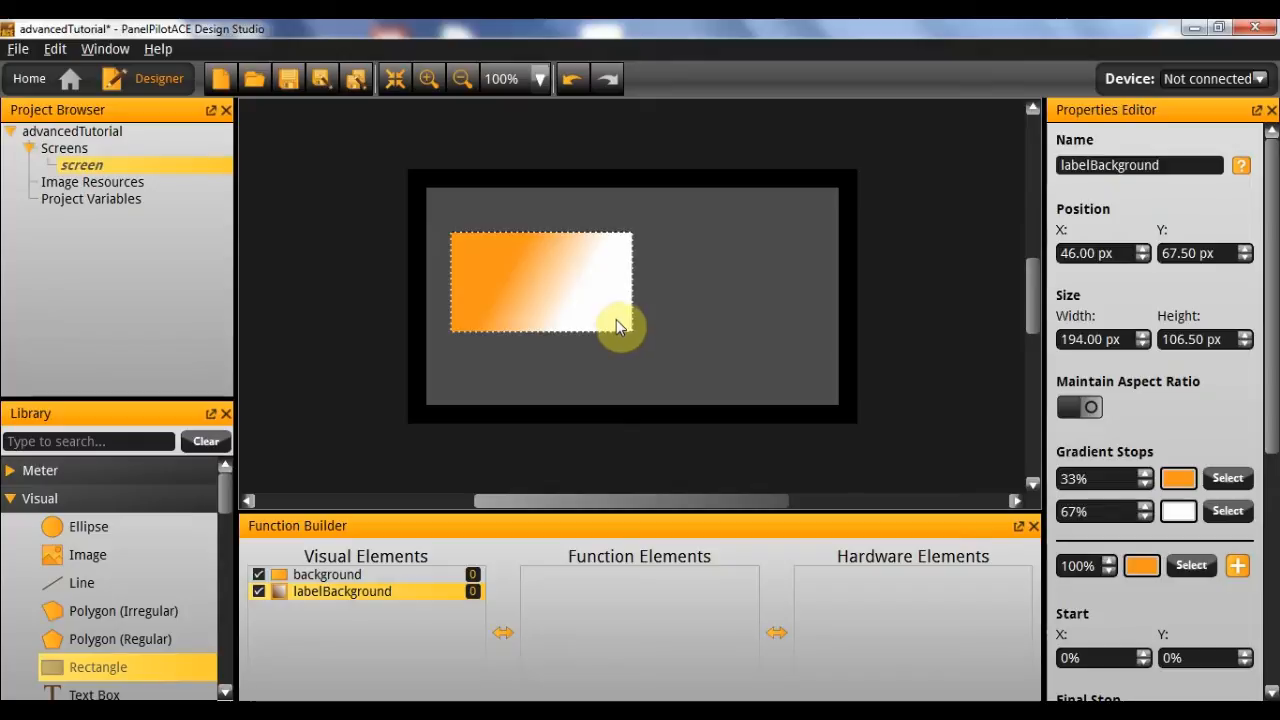
- Save orange and a darker brown as custom colours from the first gradient stop
left_click(1220, 479)
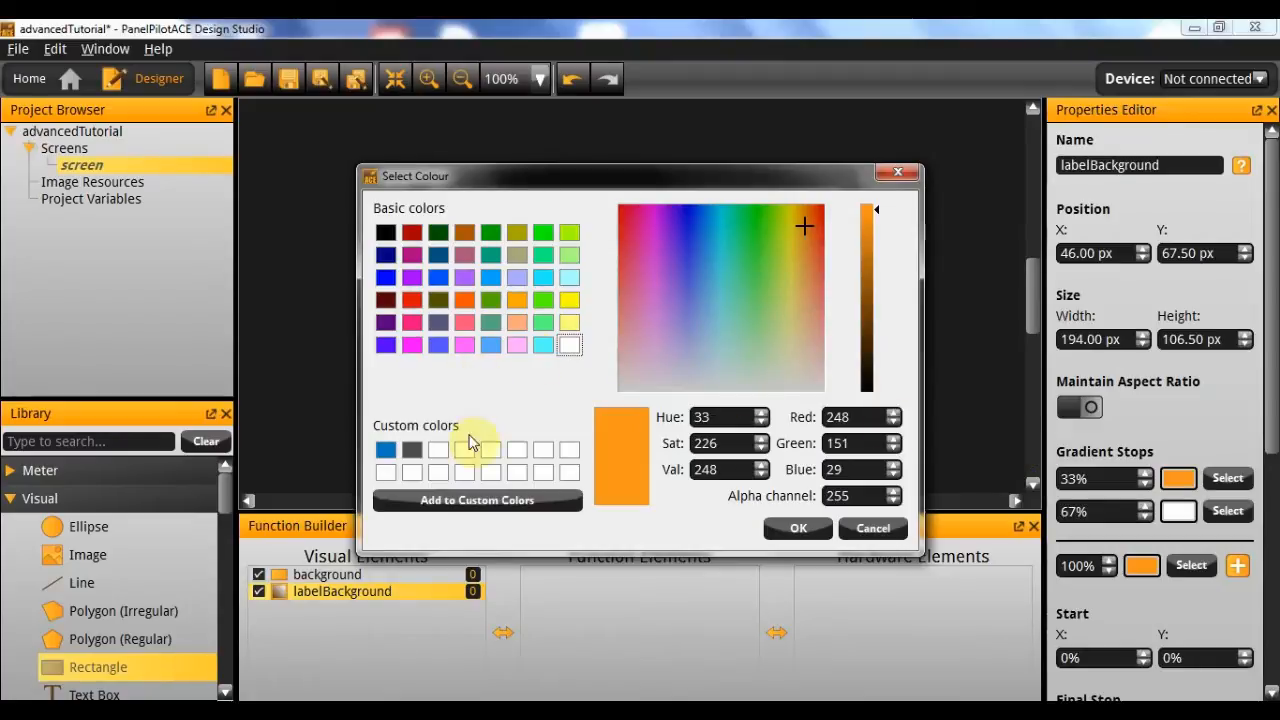
left_click(477, 500)
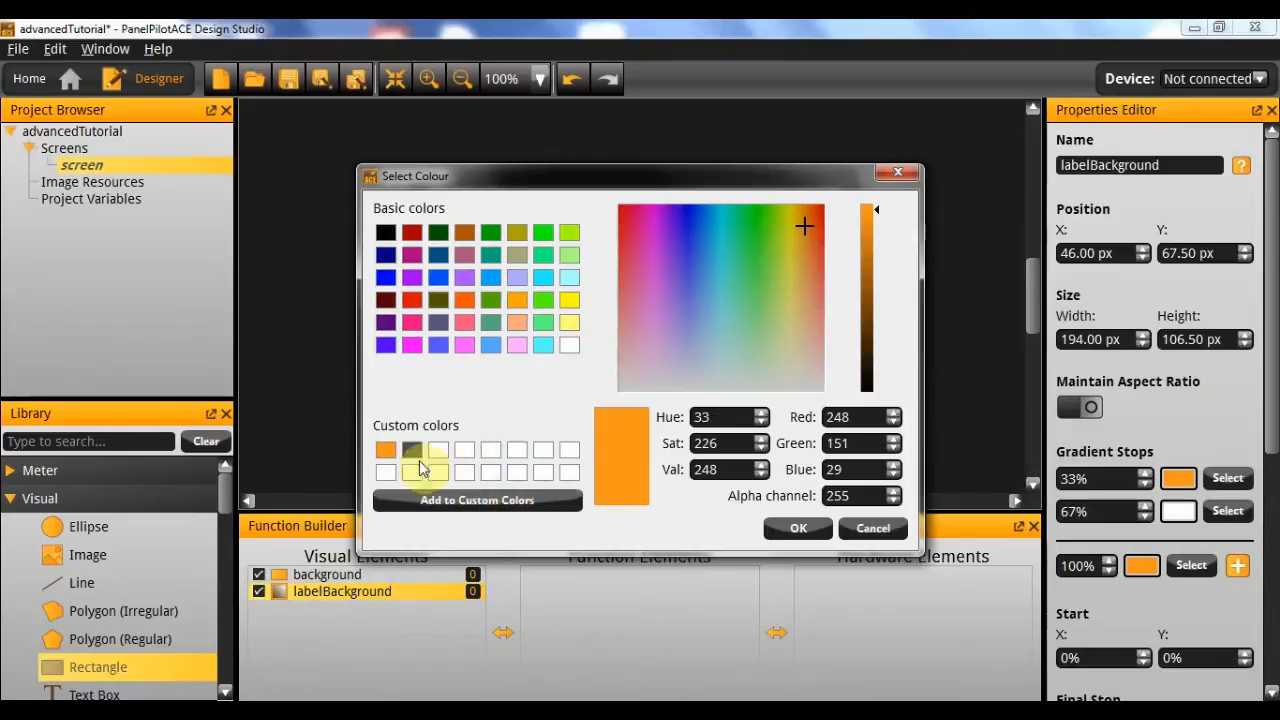
left_click(875, 272)
left_click_drag(875, 278, 877, 282)
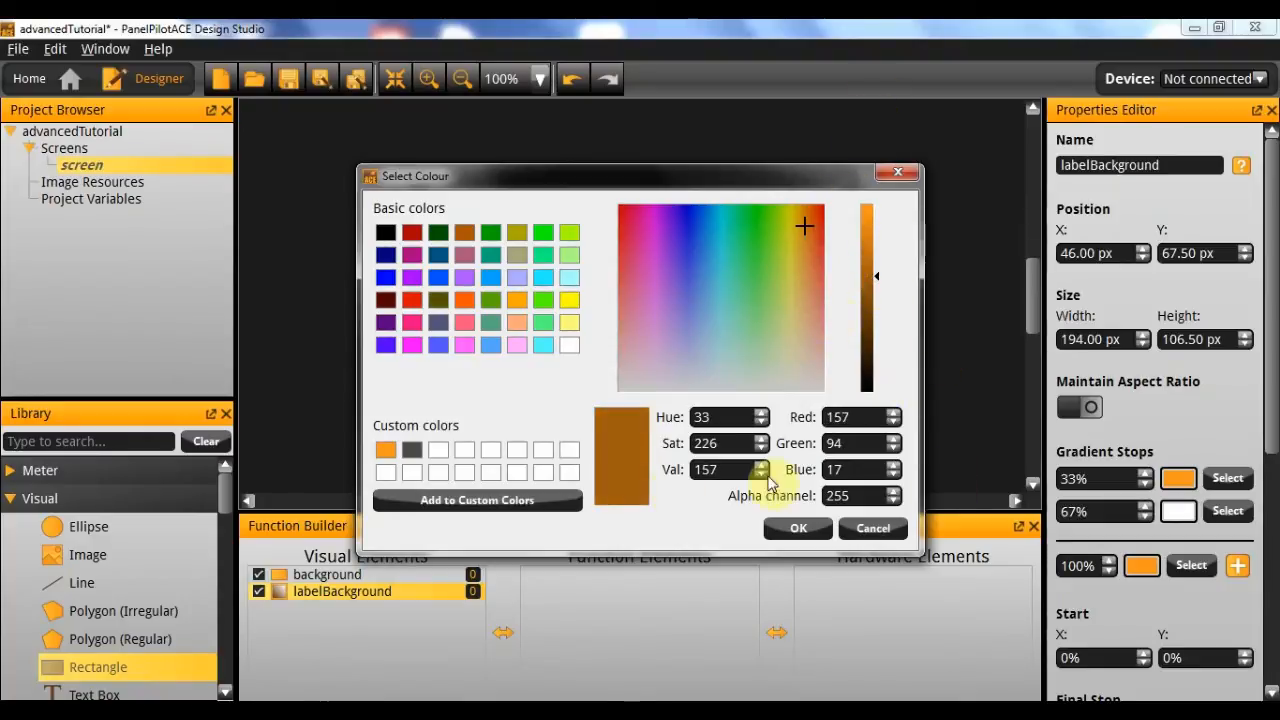
left_click(477, 500)
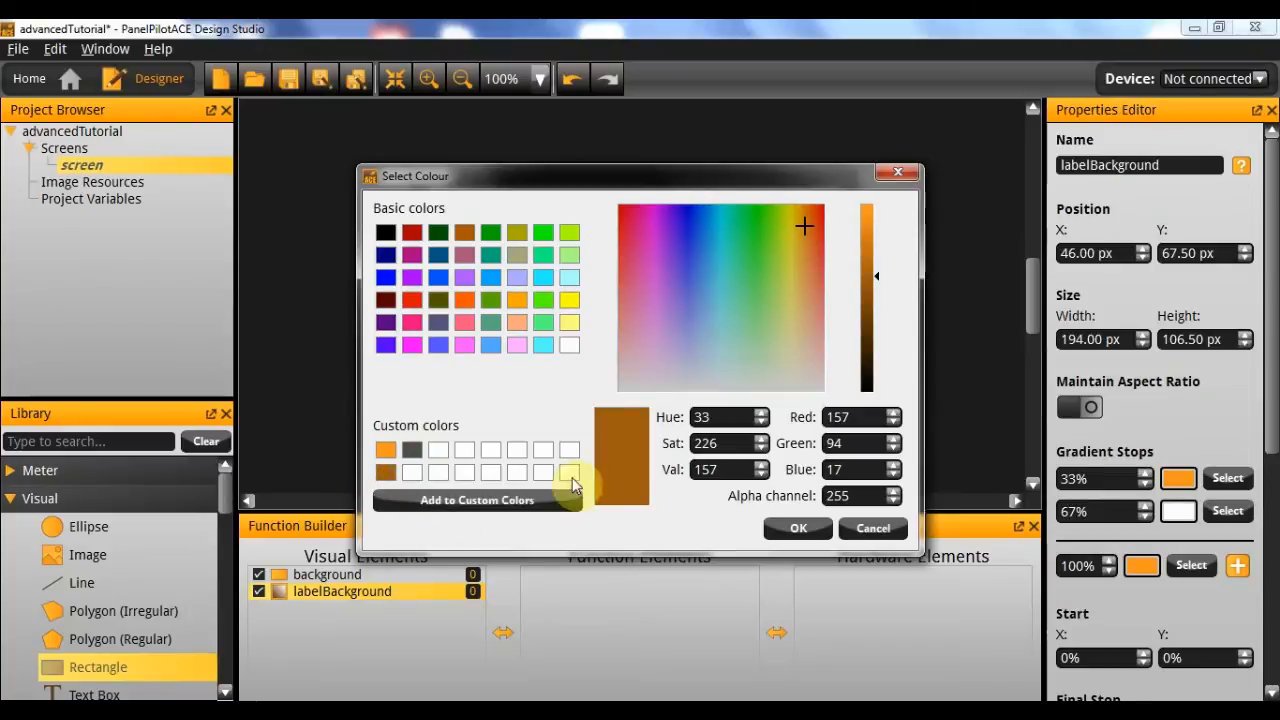
left_click(798, 528)
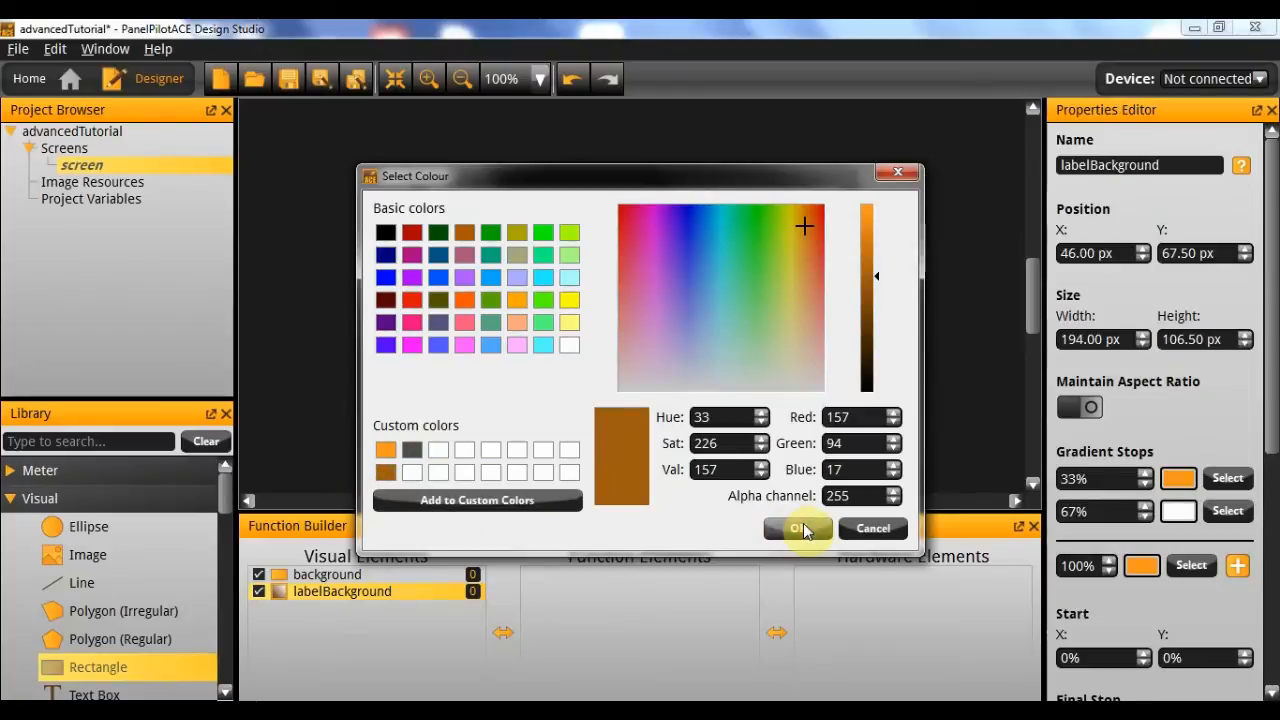
- Set the gradient stops to orange and the darker brown
left_click(1228, 478)
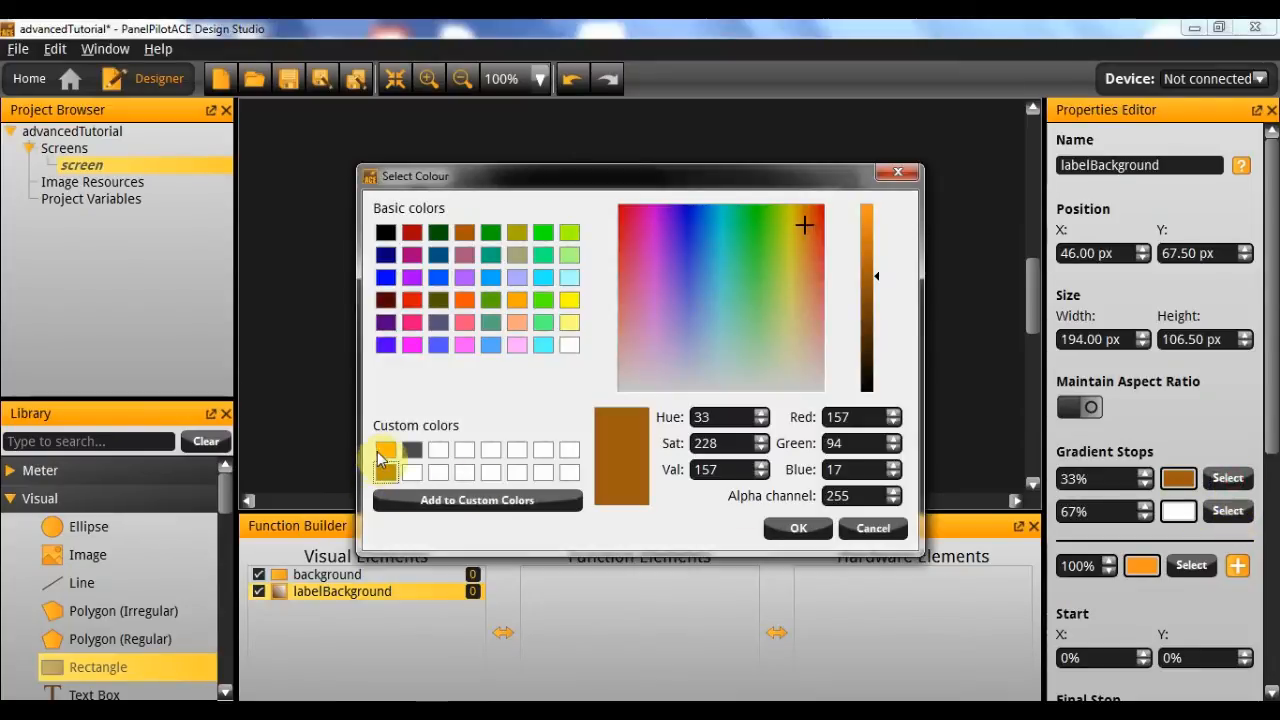
left_click(385, 449)
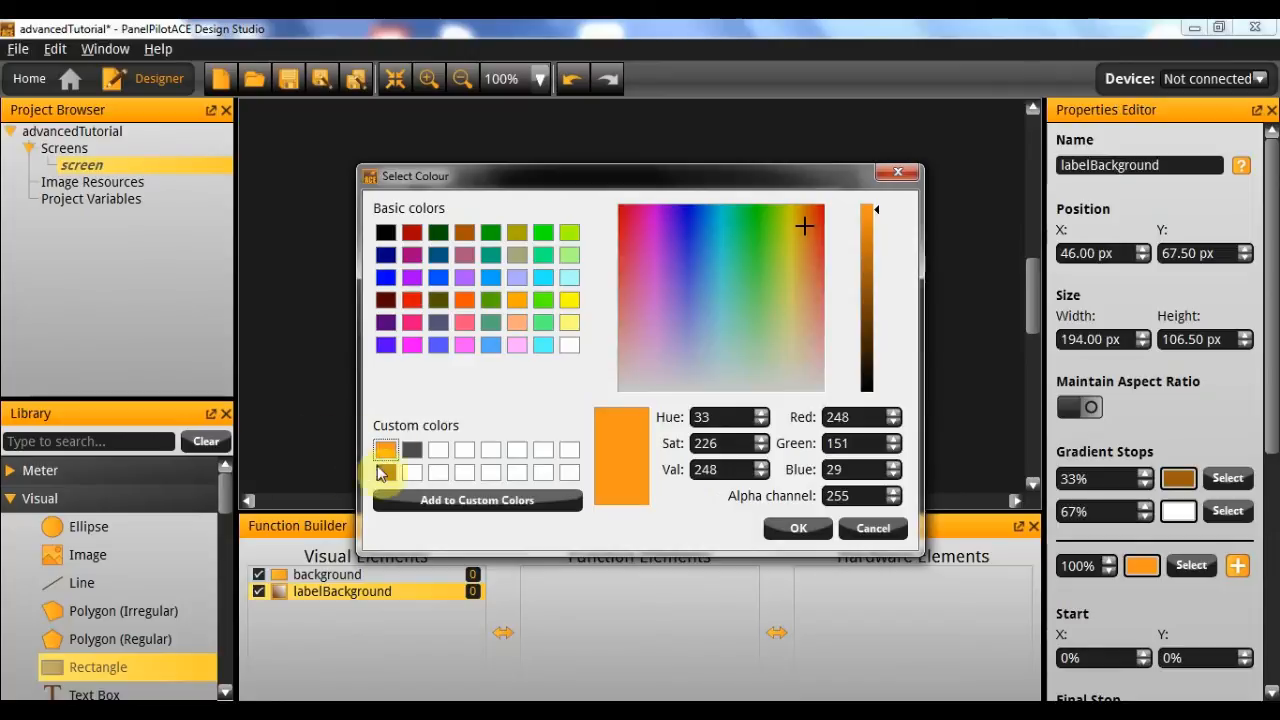
left_click(798, 528)
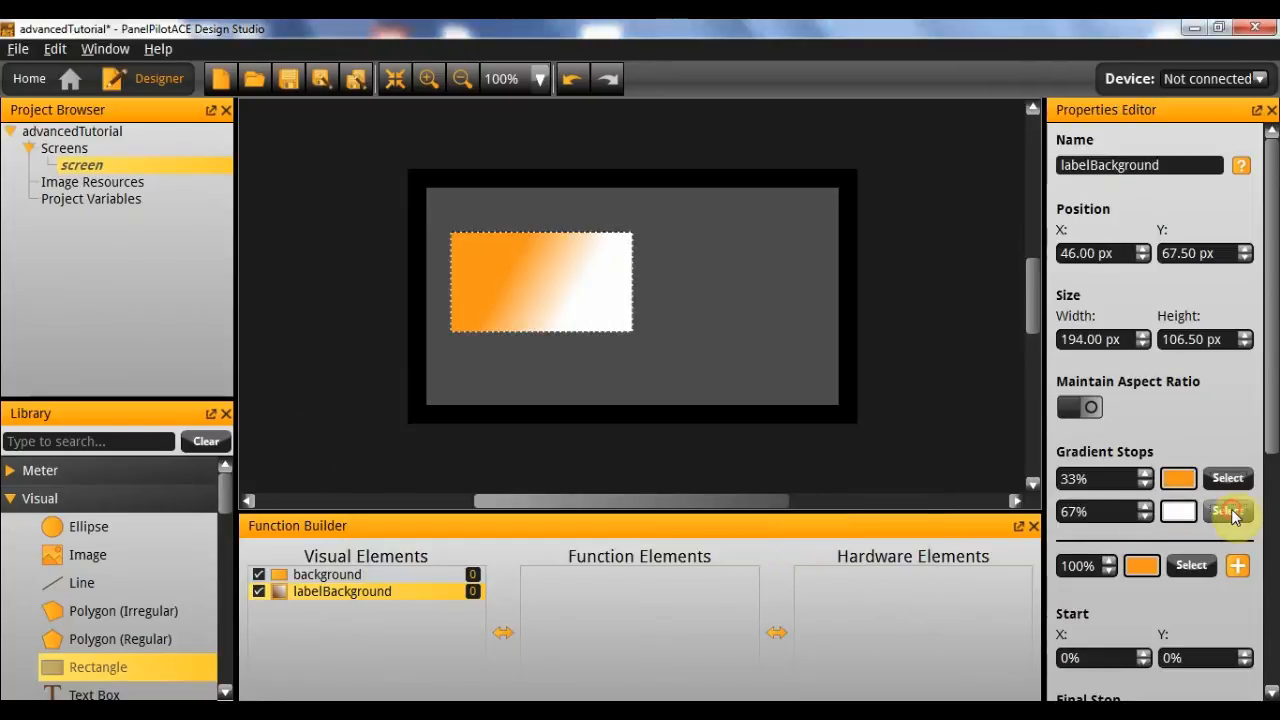
left_click(1228, 511)
left_click(385, 472)
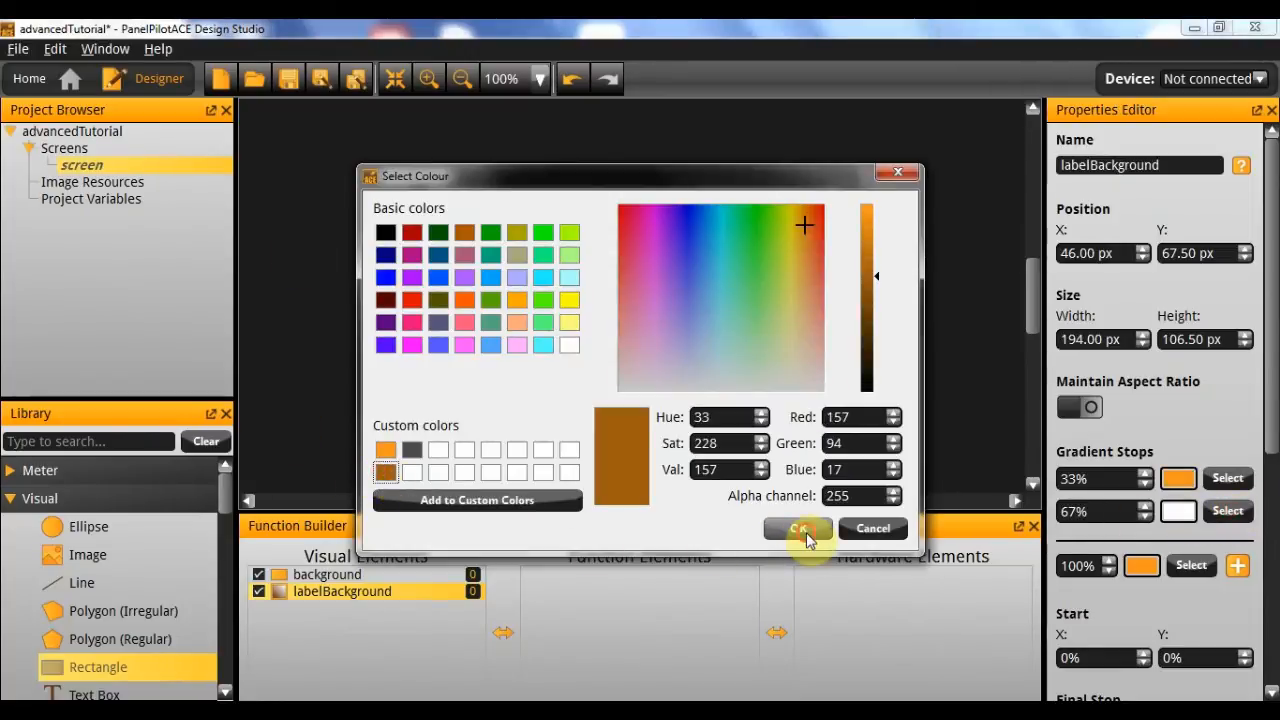
left_click(798, 528)
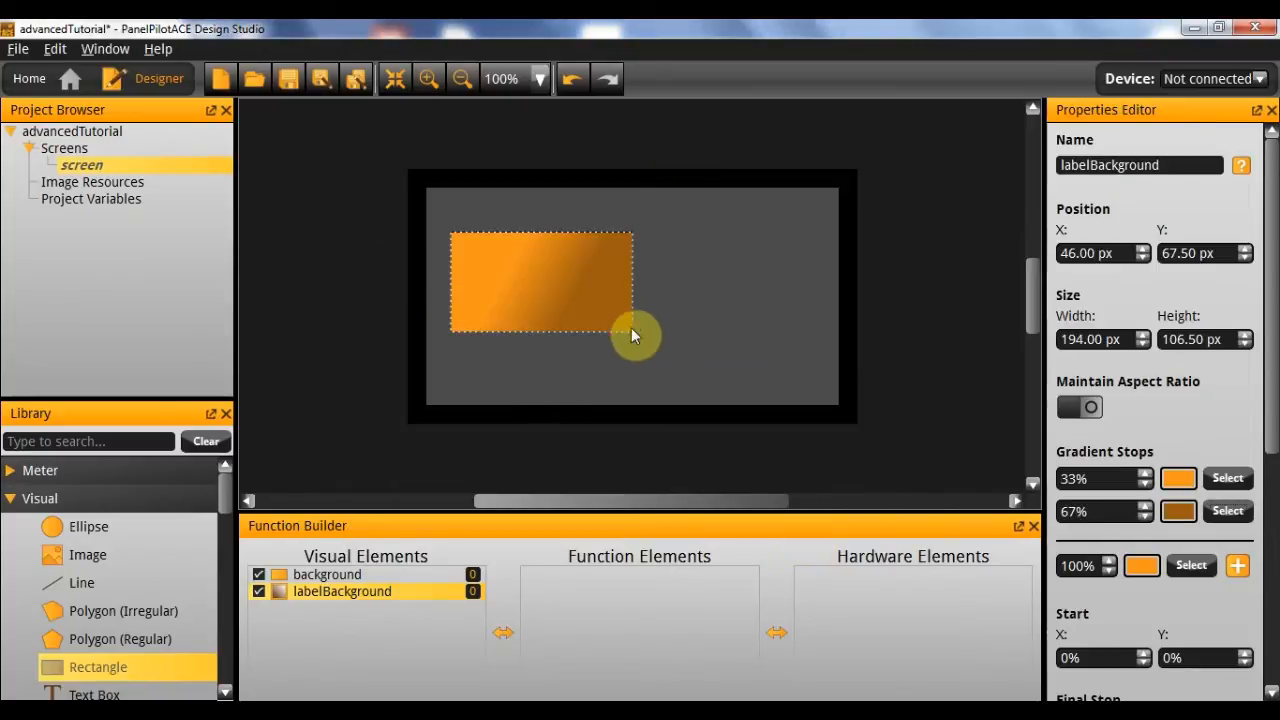
- Resize labelBackground to about 203 × 103.5 px
left_click_drag(631, 331, 630, 304)
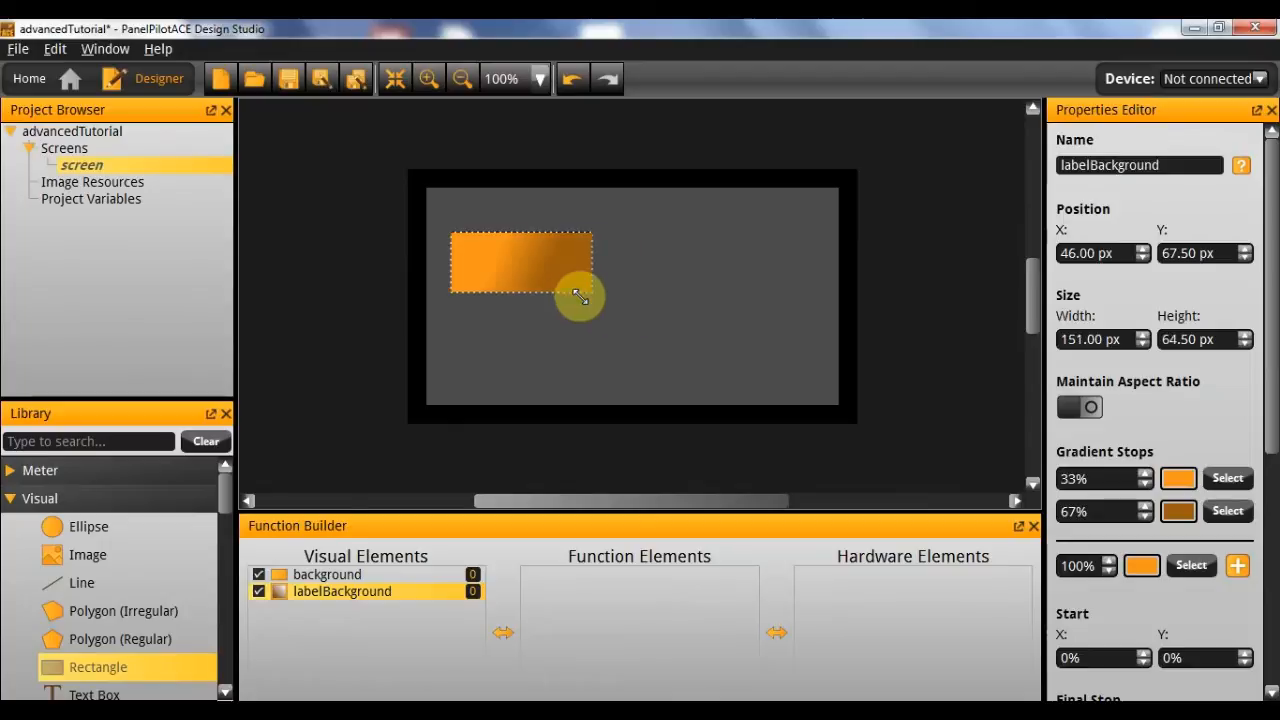
left_click_drag(580, 295, 640, 328)
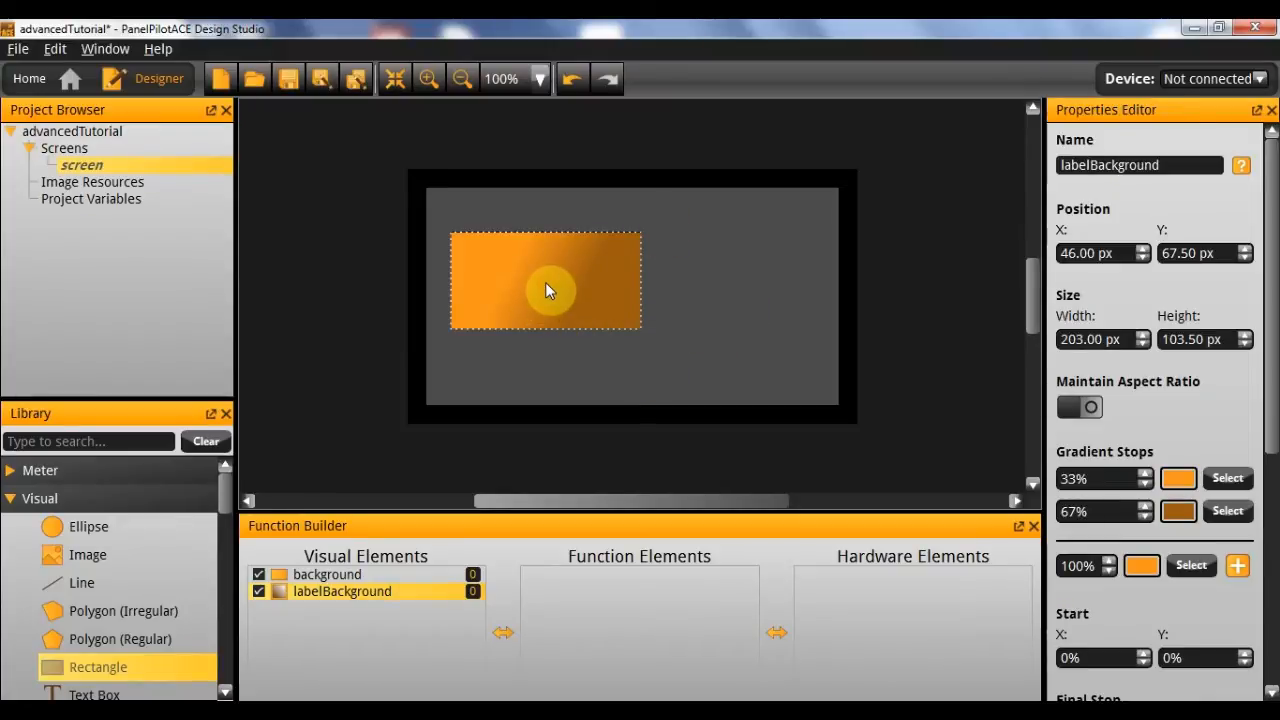
- Copy labelBackground, paste it to the right and make the copy narrower
right_click(570, 280)
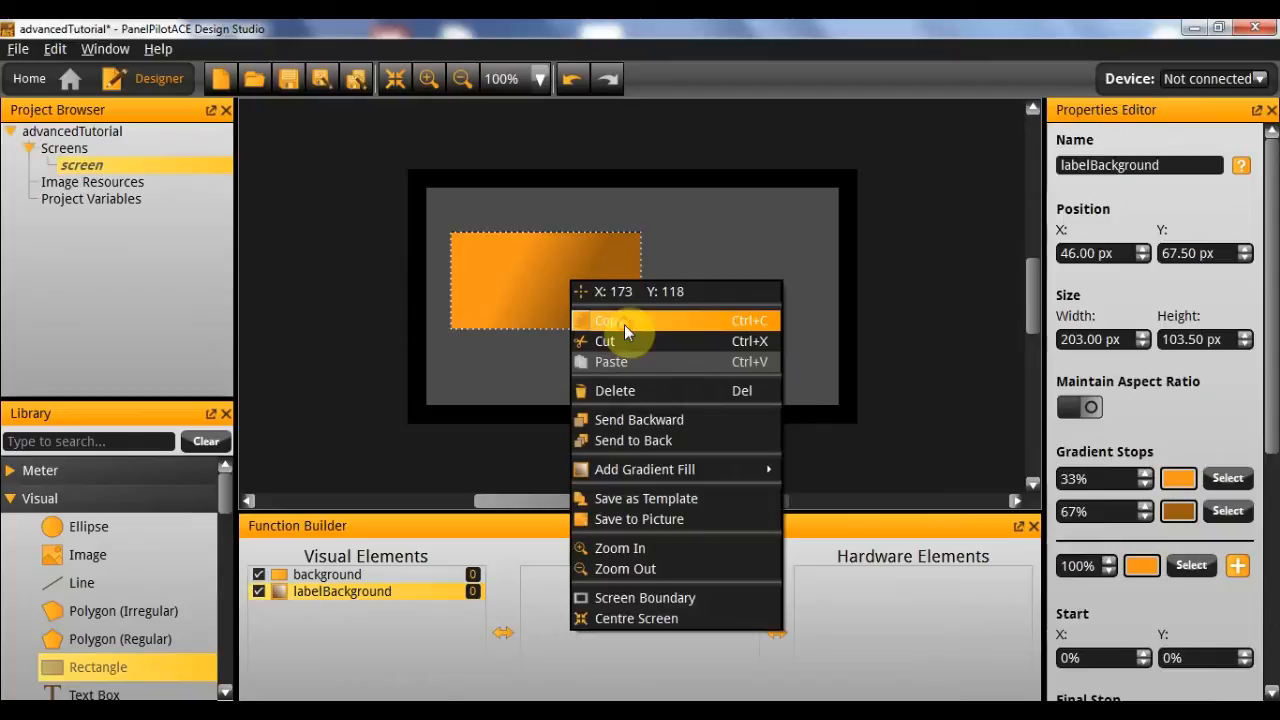
left_click(624, 324)
right_click(595, 286)
left_click(653, 374)
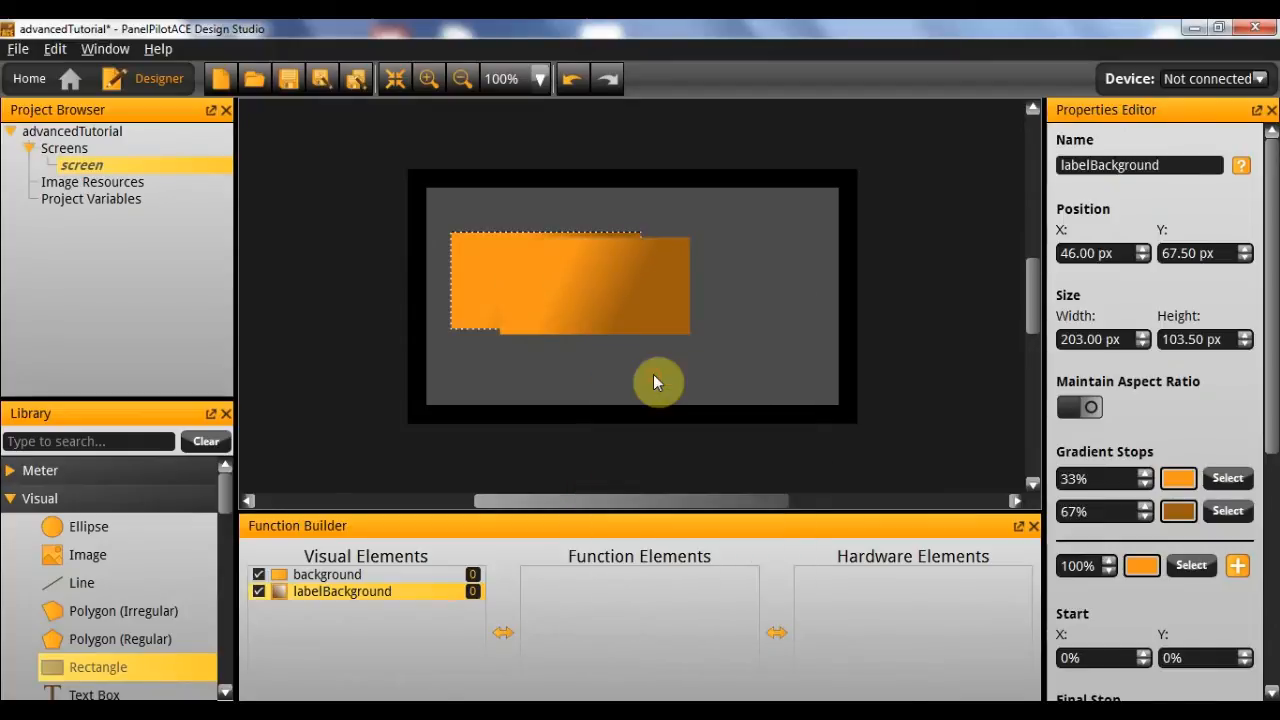
left_click_drag(623, 313, 778, 311)
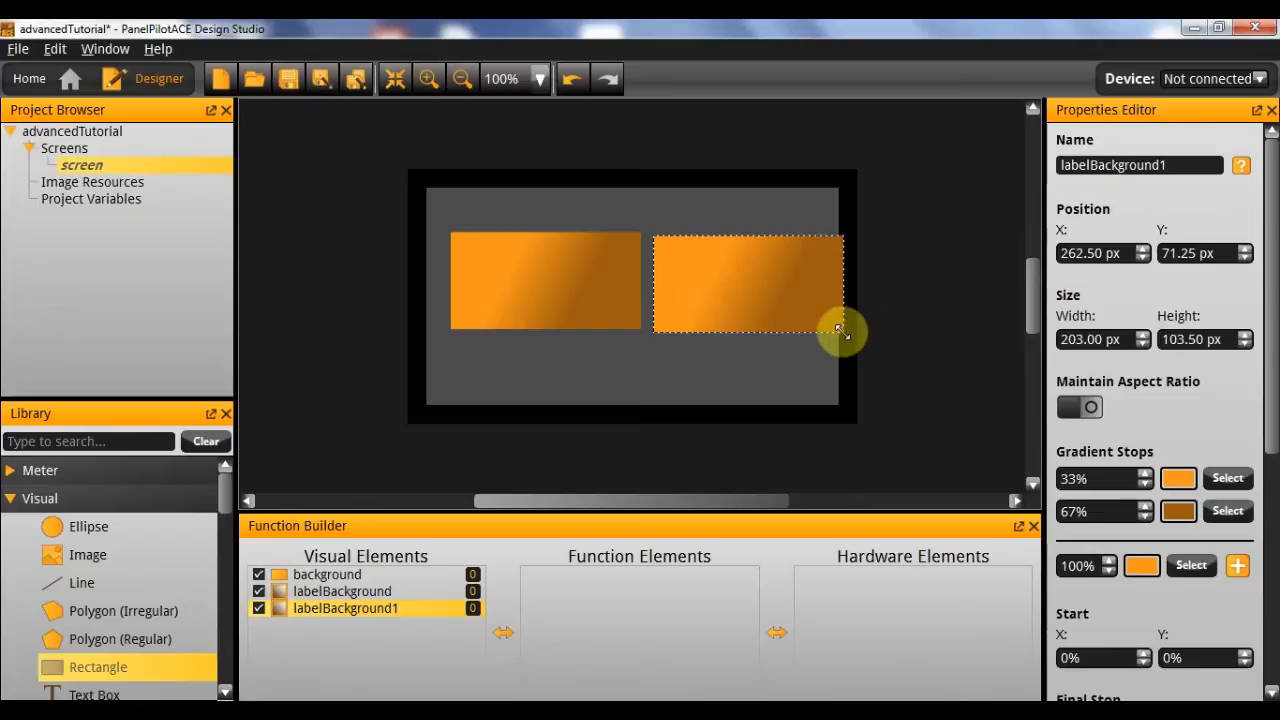
left_click_drag(838, 328, 754, 326)
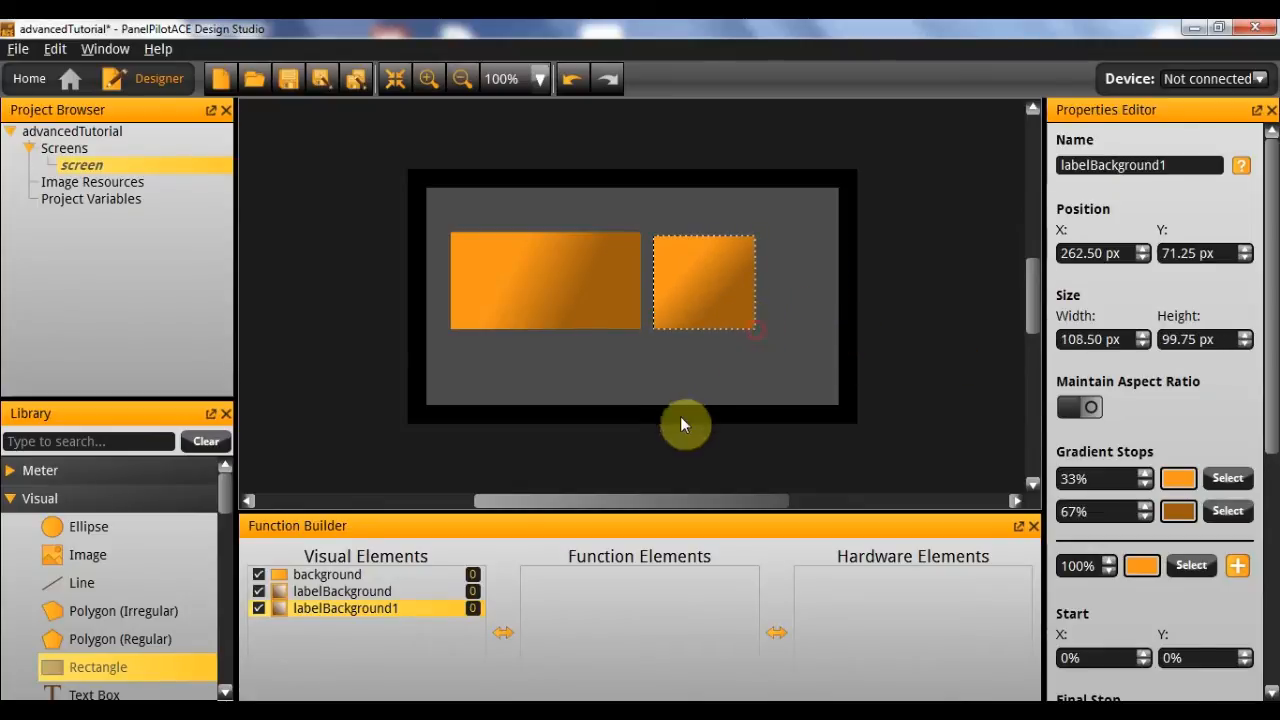
left_click(695, 380)
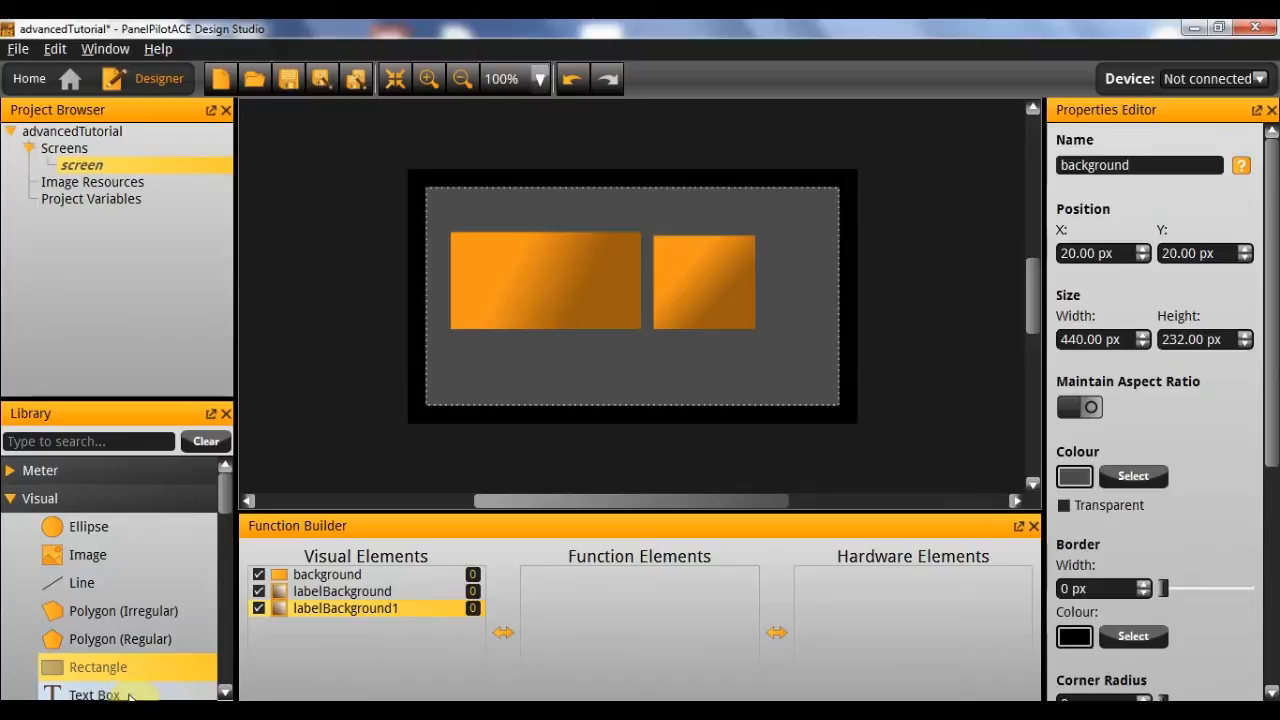
- Add a text box named titleText reading Water Temperature above the left rectangle
mouse_move(95, 693)
left_mouse_down()
mouse_move(397, 327)
mouse_move(546, 237)
left_mouse_up()
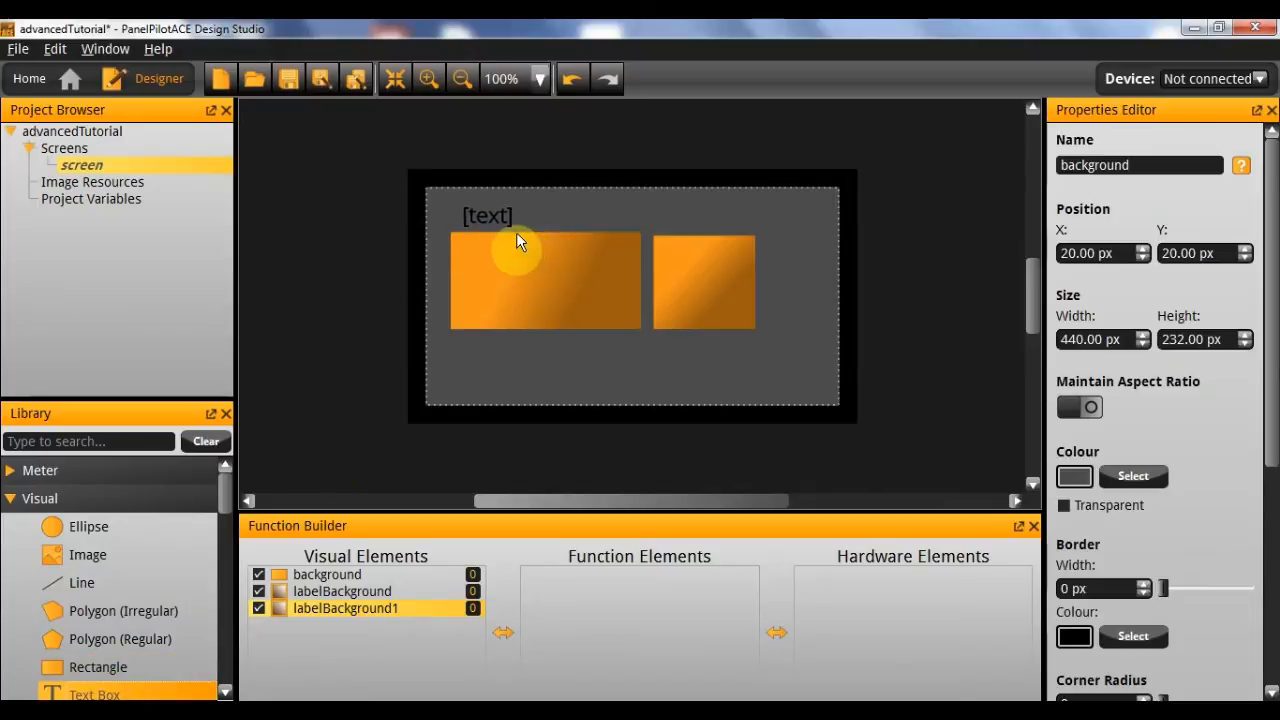
left_click(510, 237)
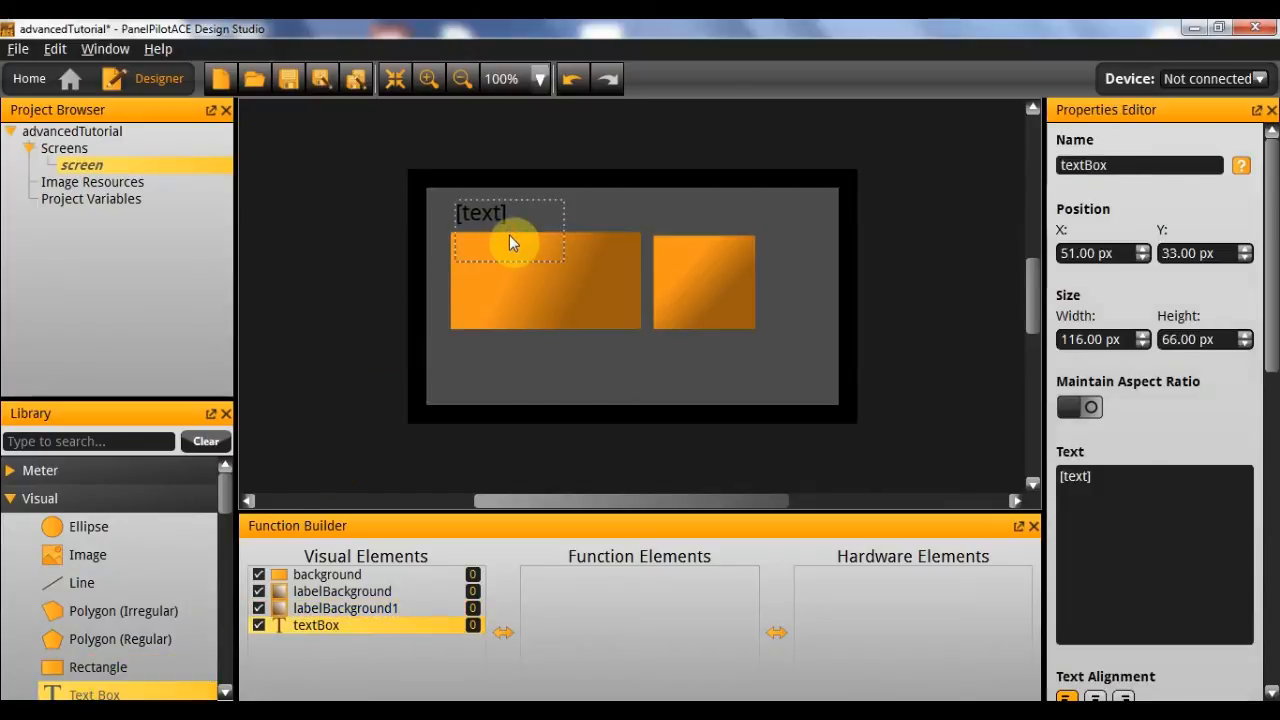
double_click(1140, 165)
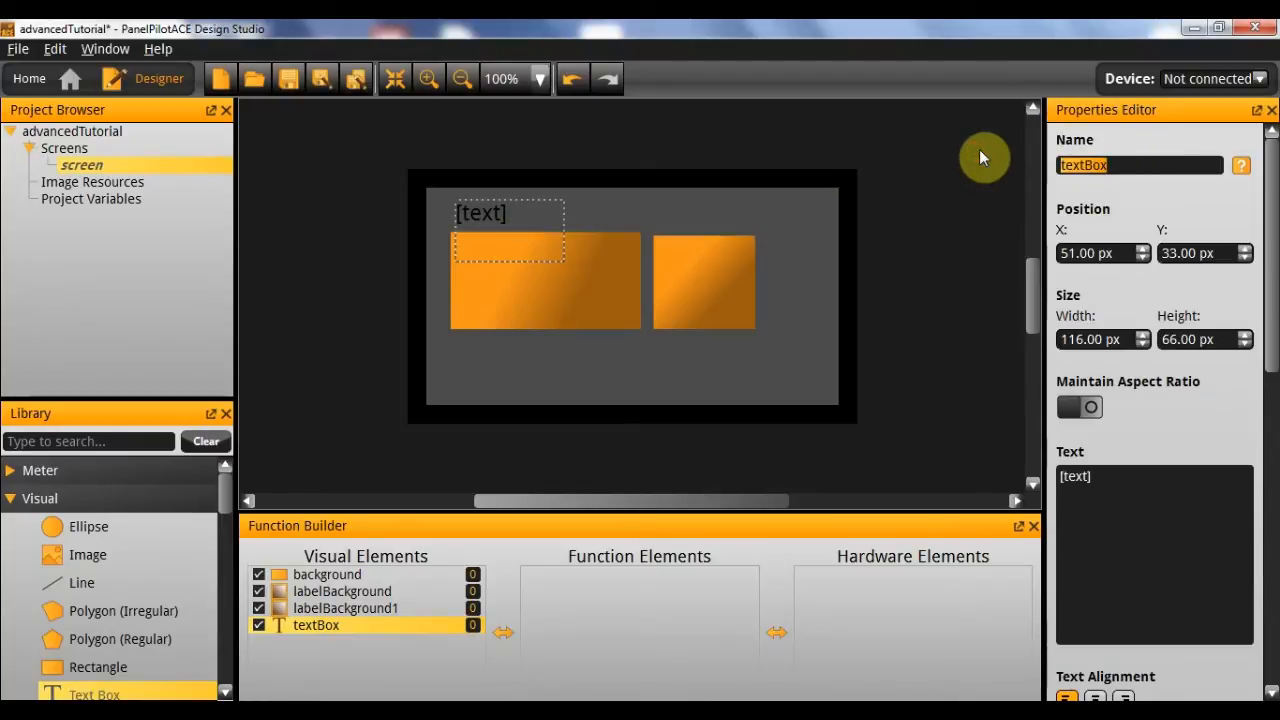
type("titl")
type("eText")
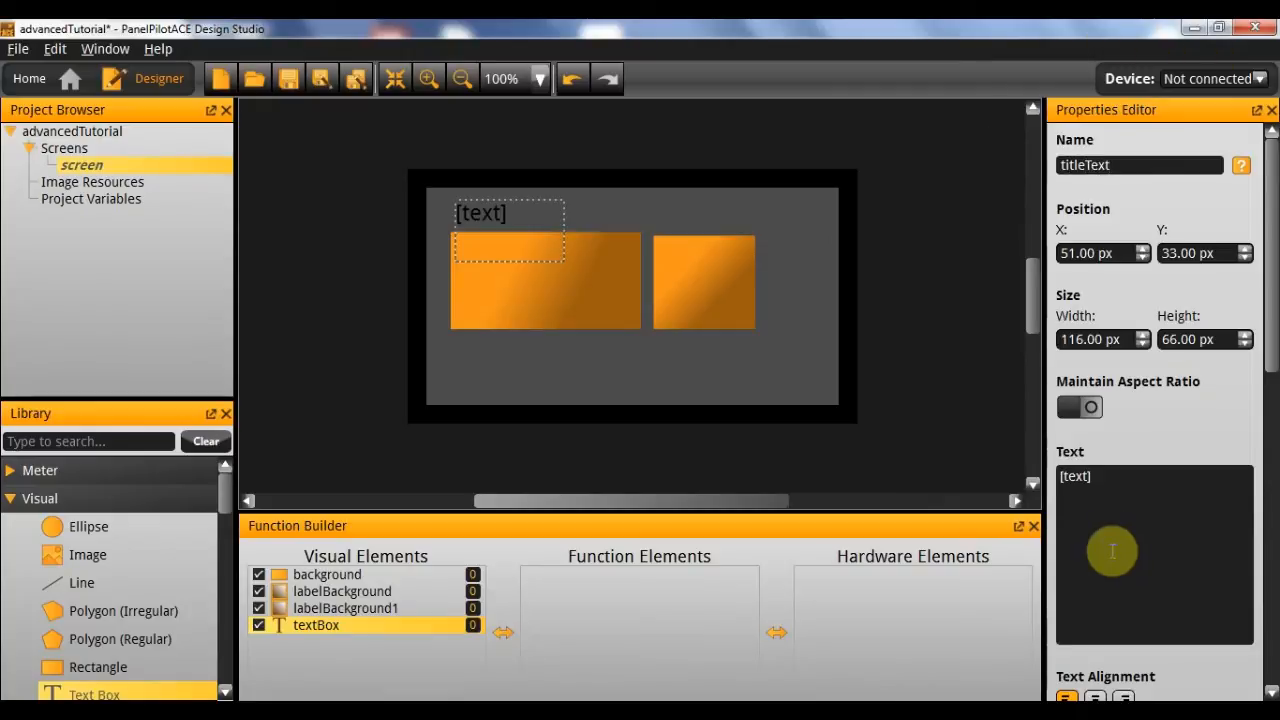
left_click(1115, 532)
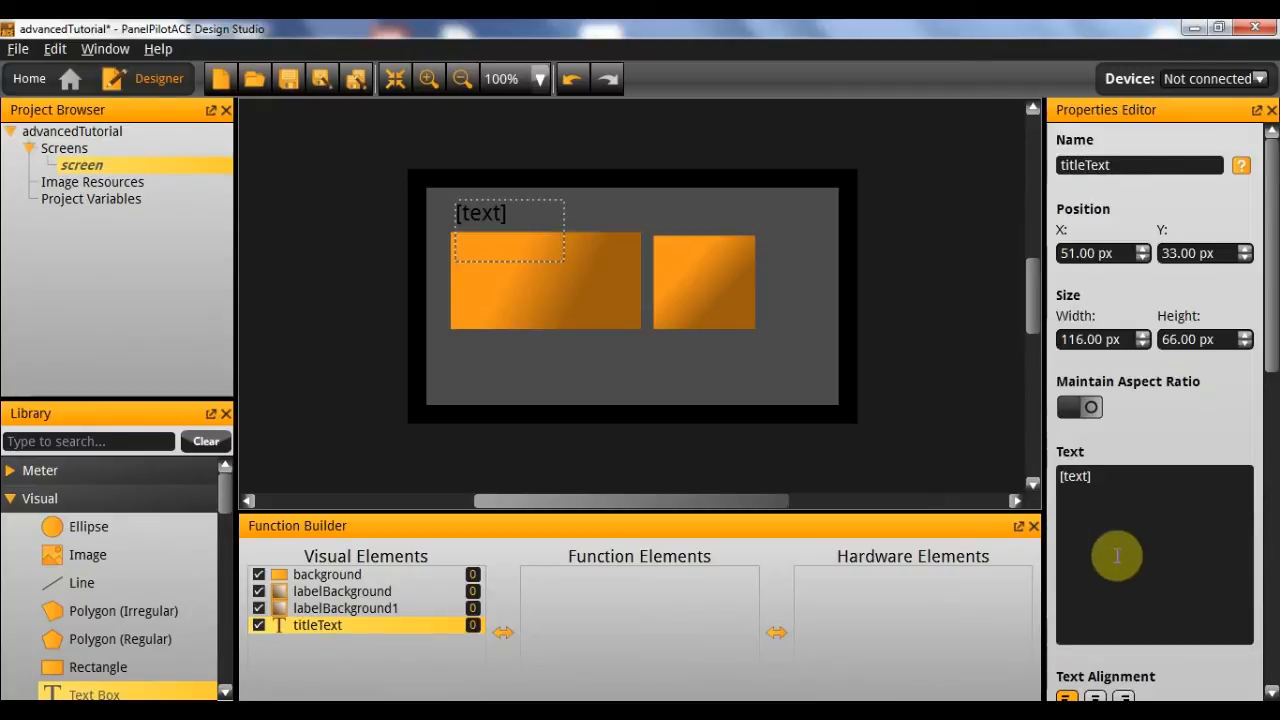
left_click(1182, 499)
key("ctrl+a")
type("W")
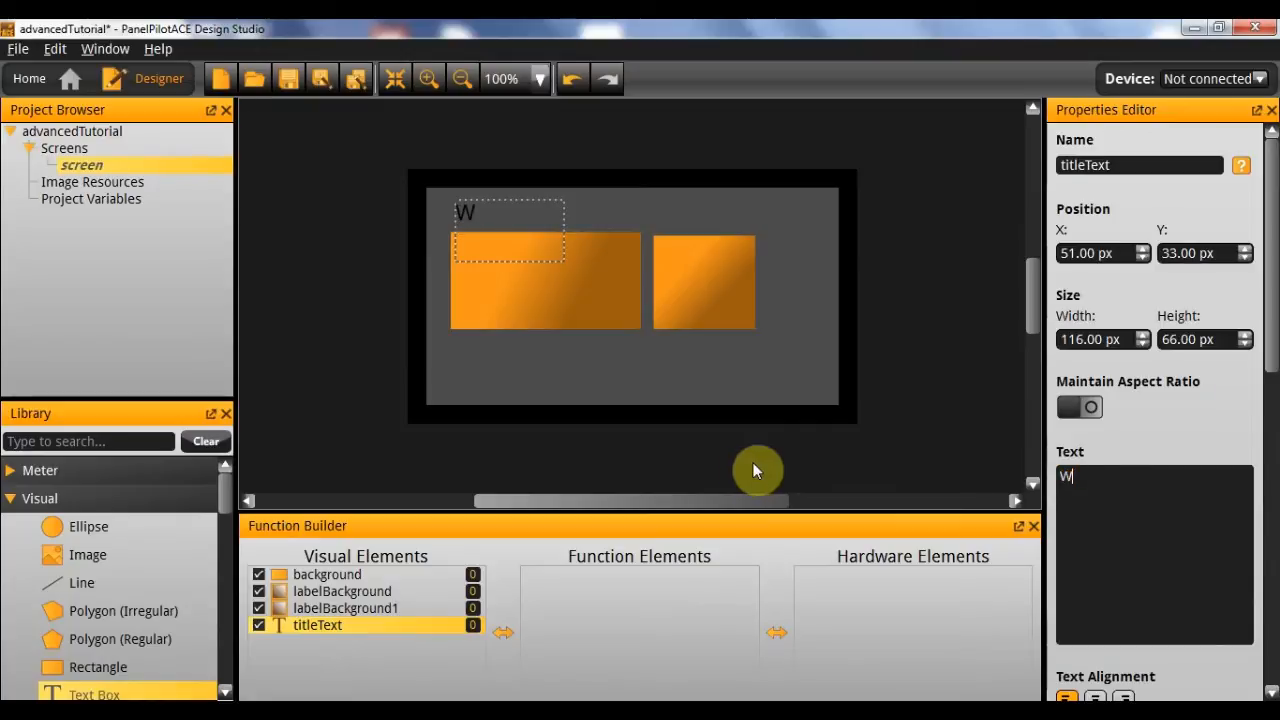
type("ater Temperature")
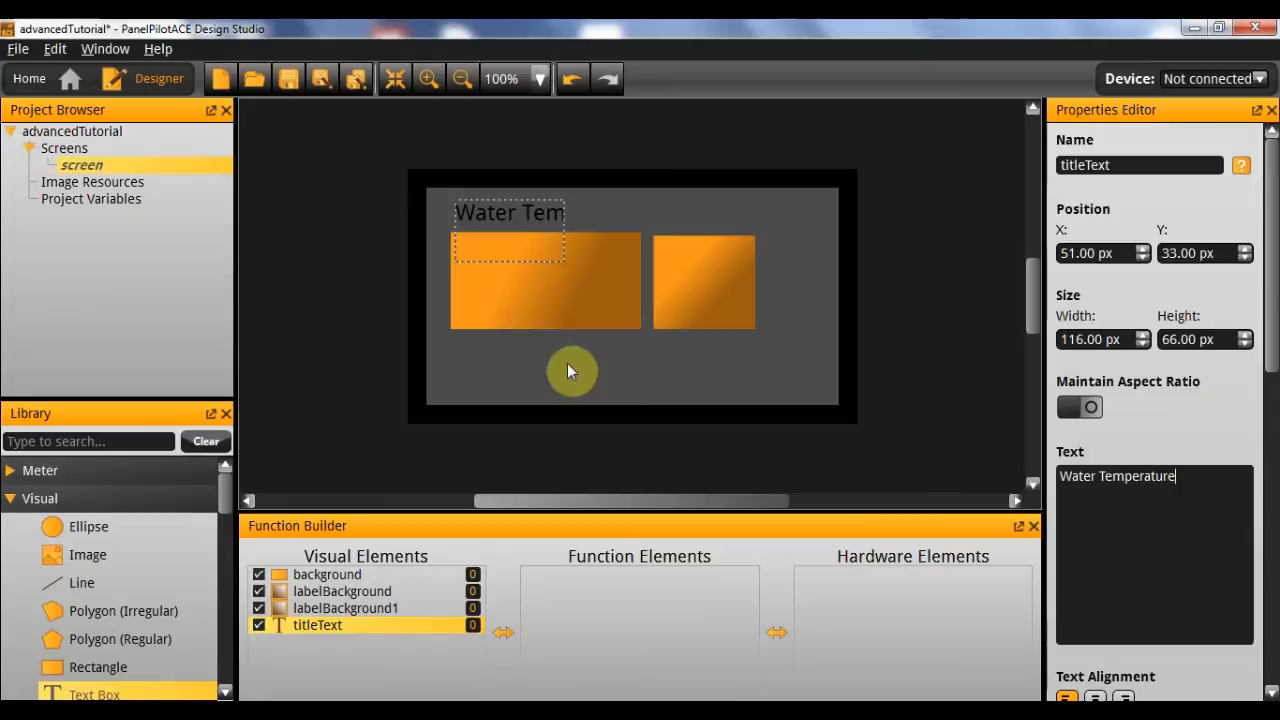
- Resize the title box tightly around the text and nudge the left rectangle
left_click_drag(566, 232, 672, 211)
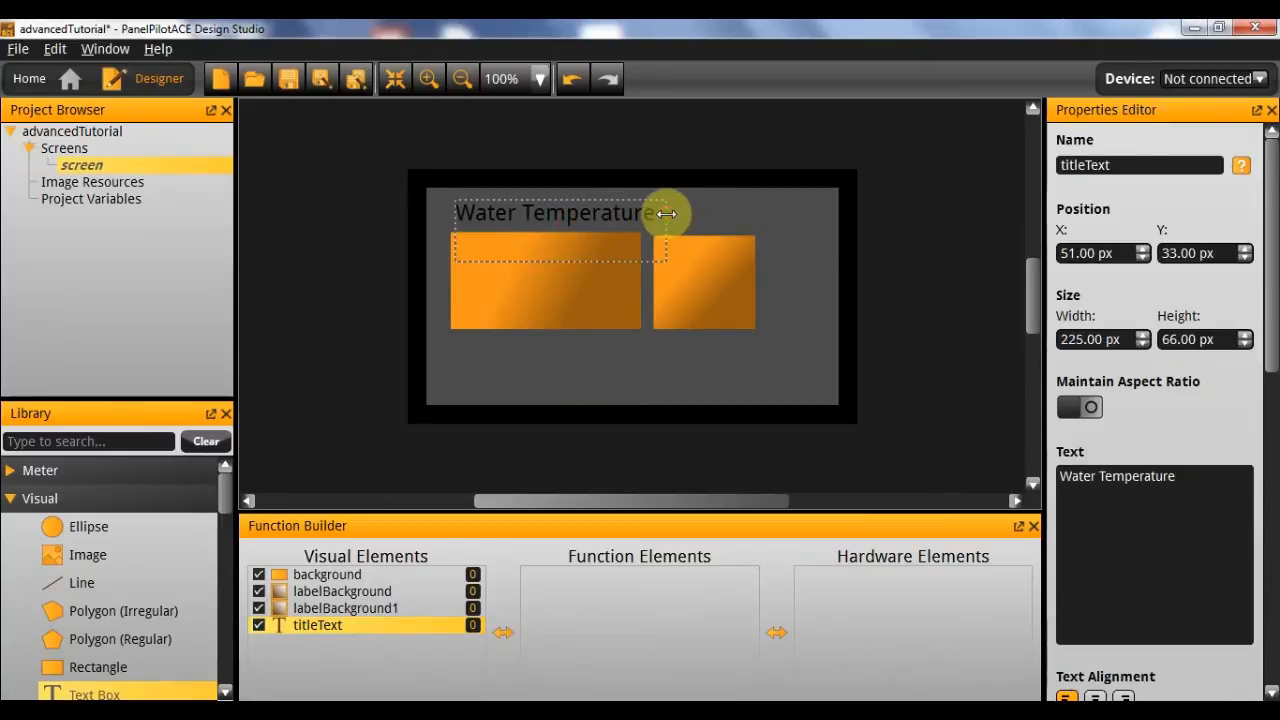
left_click_drag(594, 262, 598, 228)
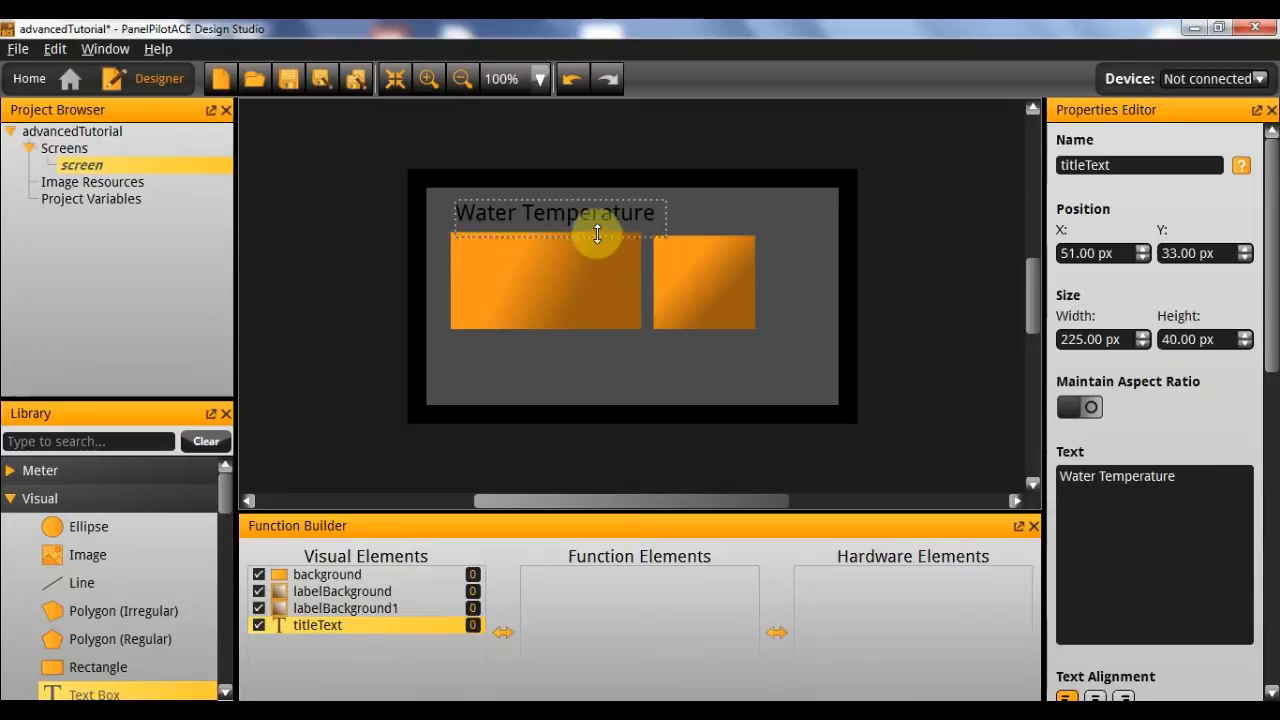
left_click(591, 362)
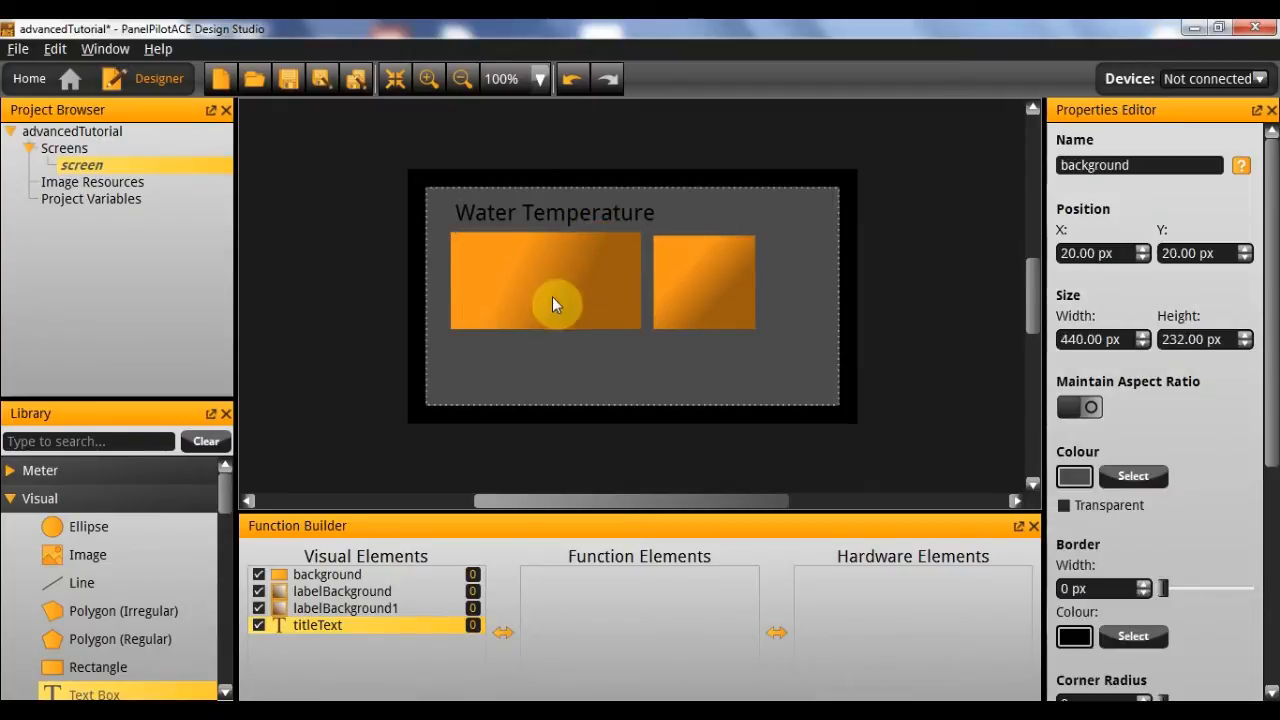
left_click_drag(552, 296, 548, 300)
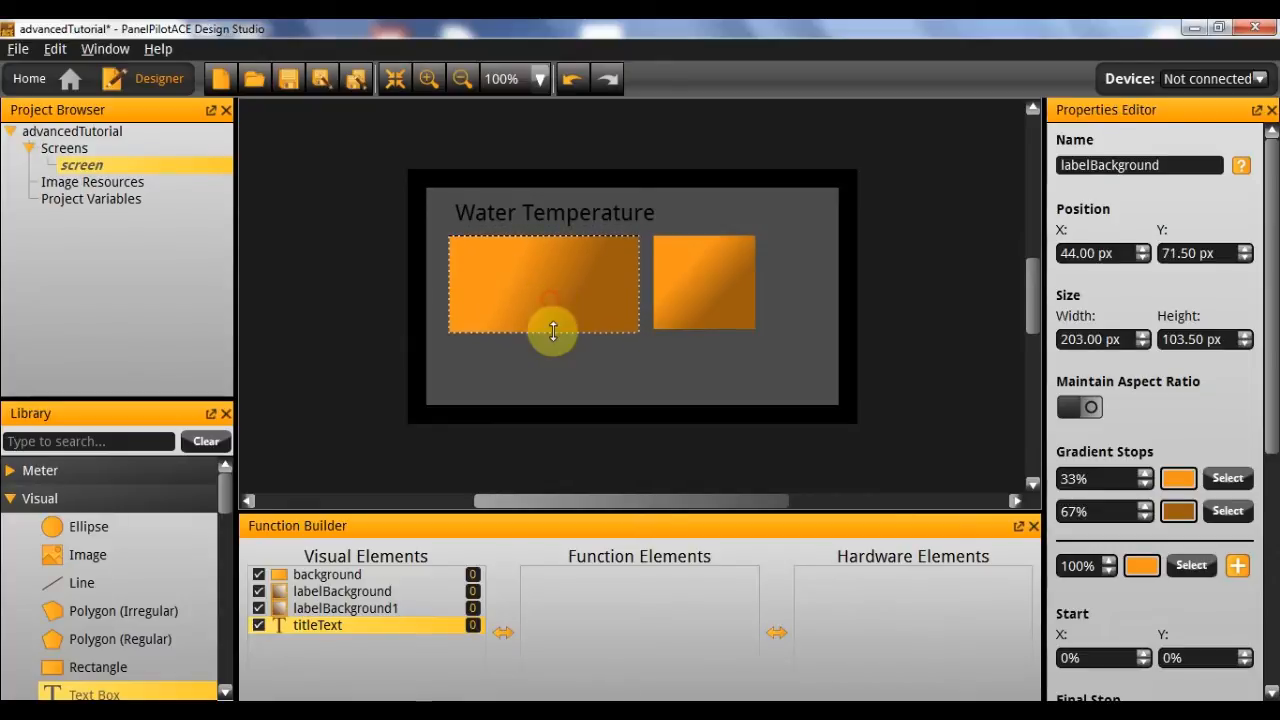
left_click(531, 358)
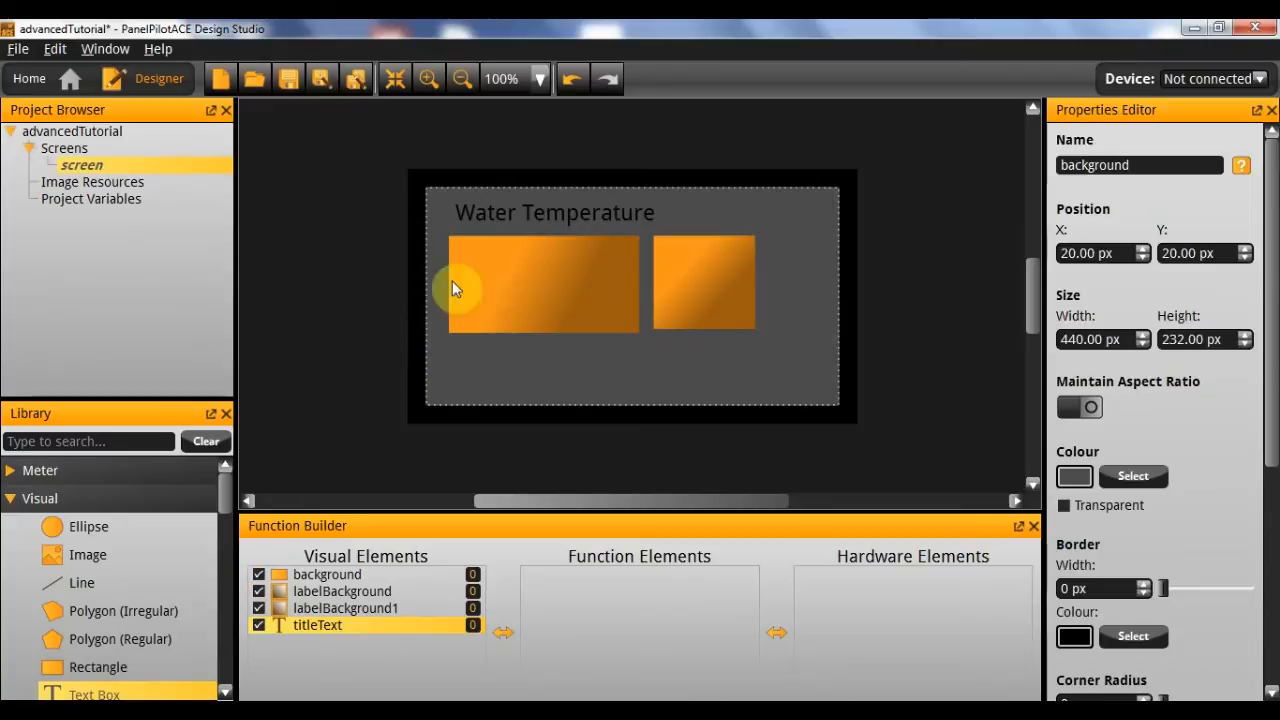
- Add a text box named digitalMeter showing 100.0 on the left orange block
left_click_drag(125, 694, 556, 283)
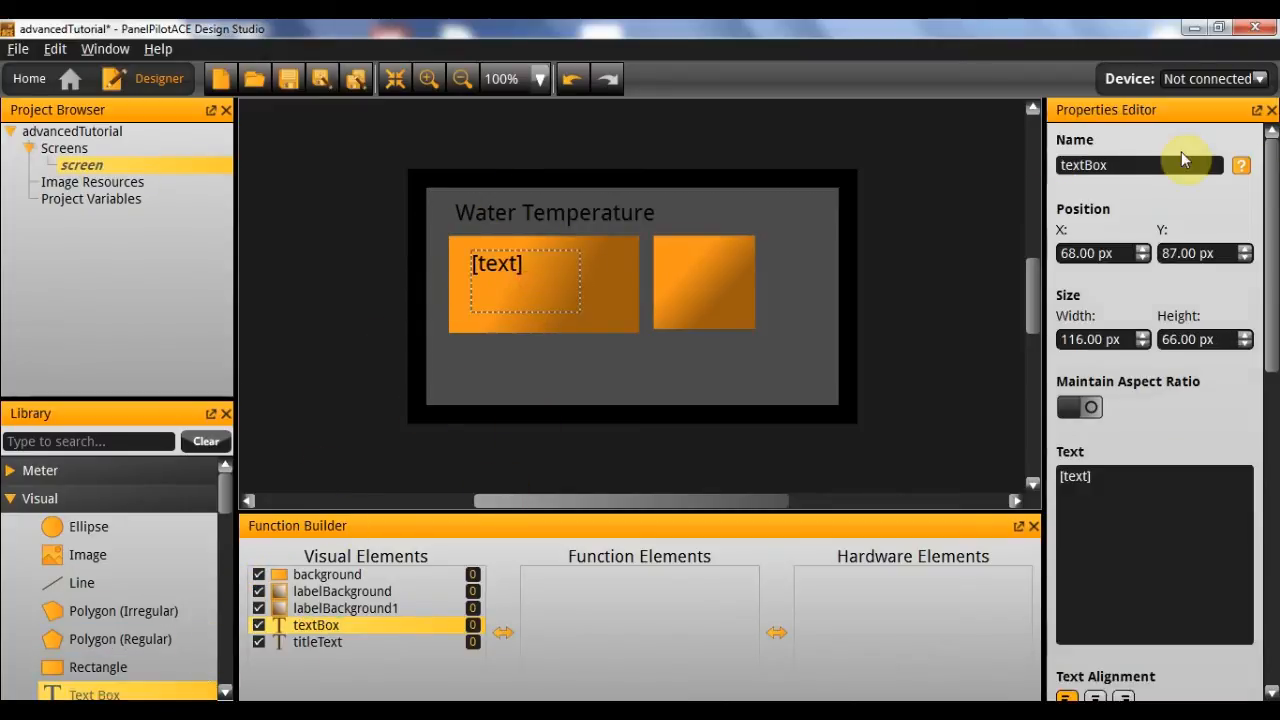
double_click(1140, 165)
type("digitalMeter")
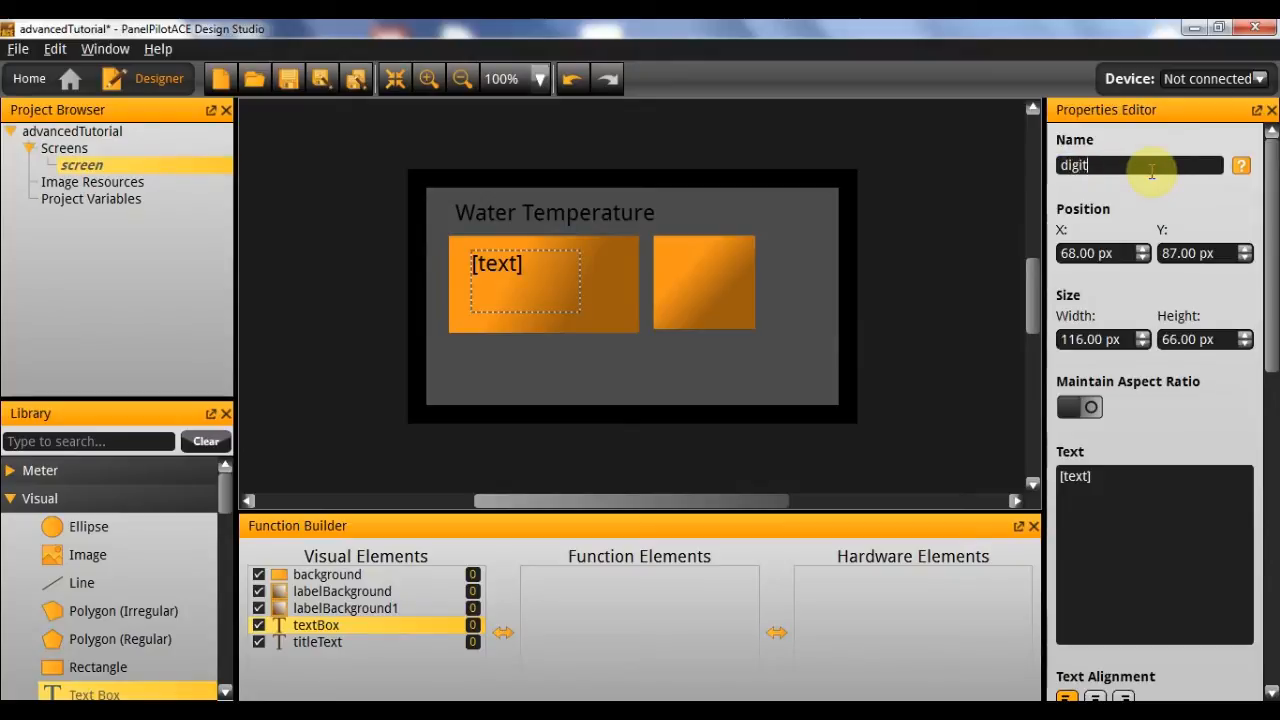
key("Return")
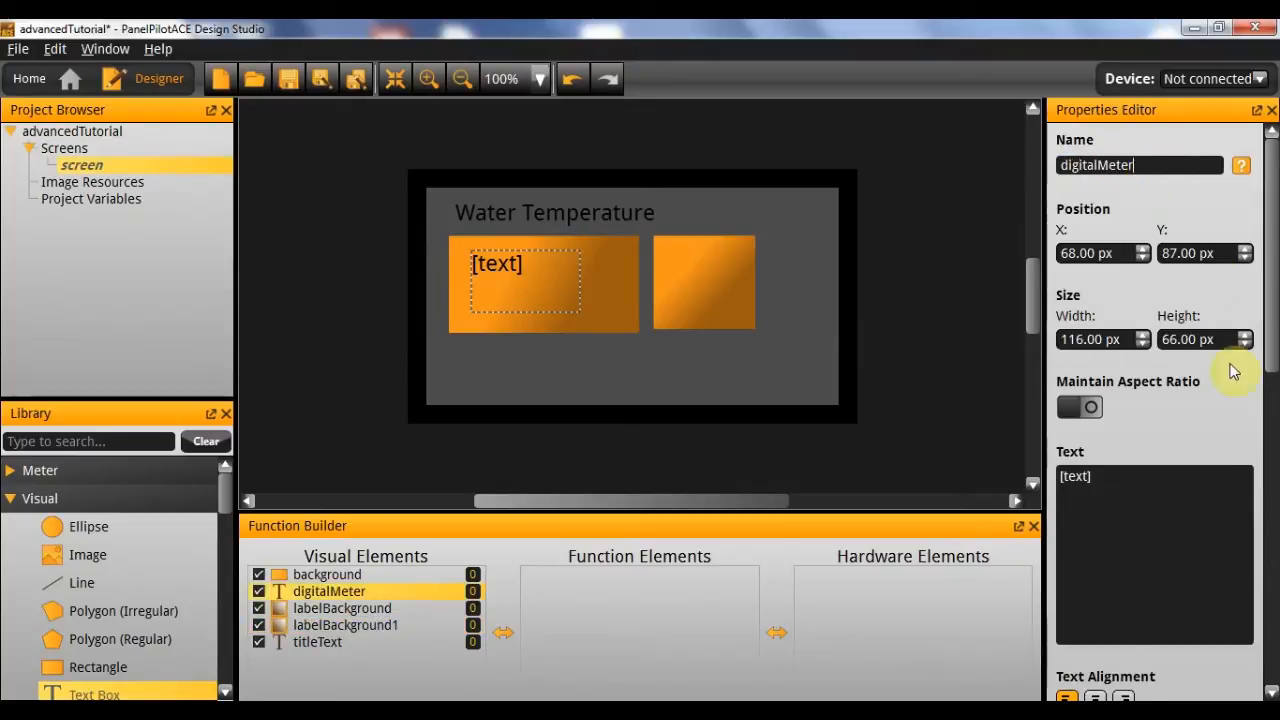
double_click(1078, 476)
type("0;")
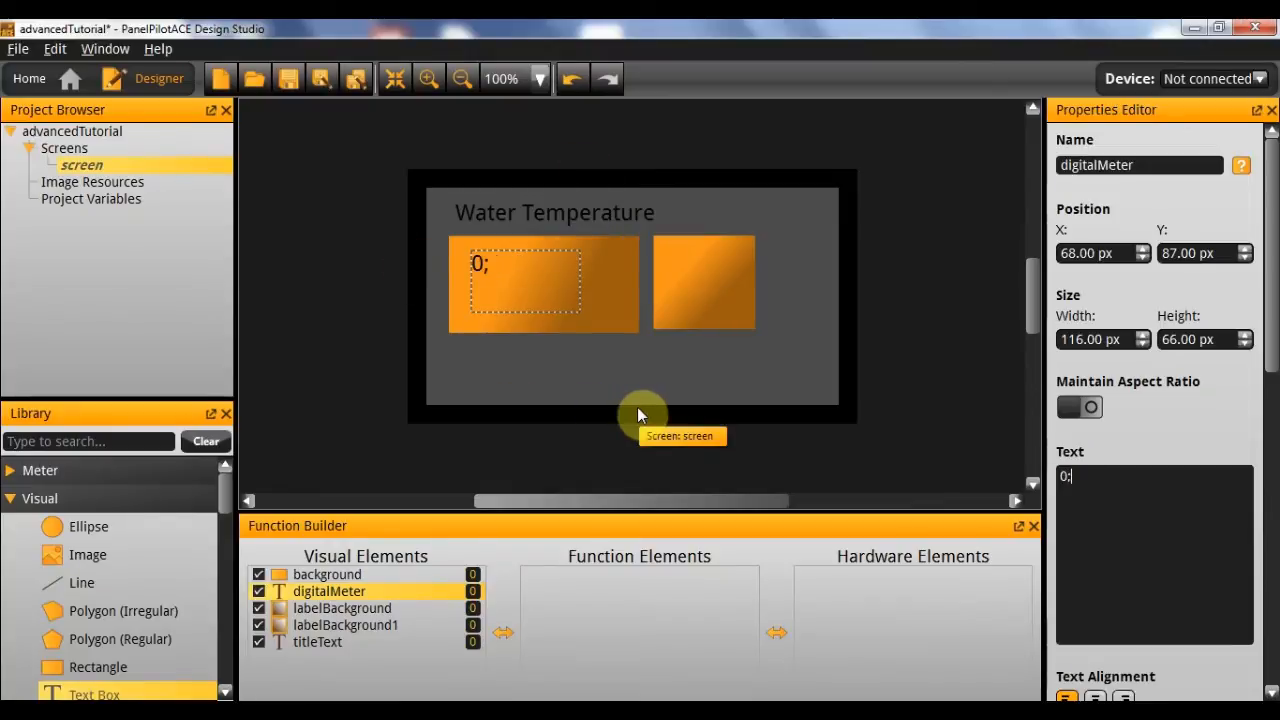
key("BackSpace")
type(".0")
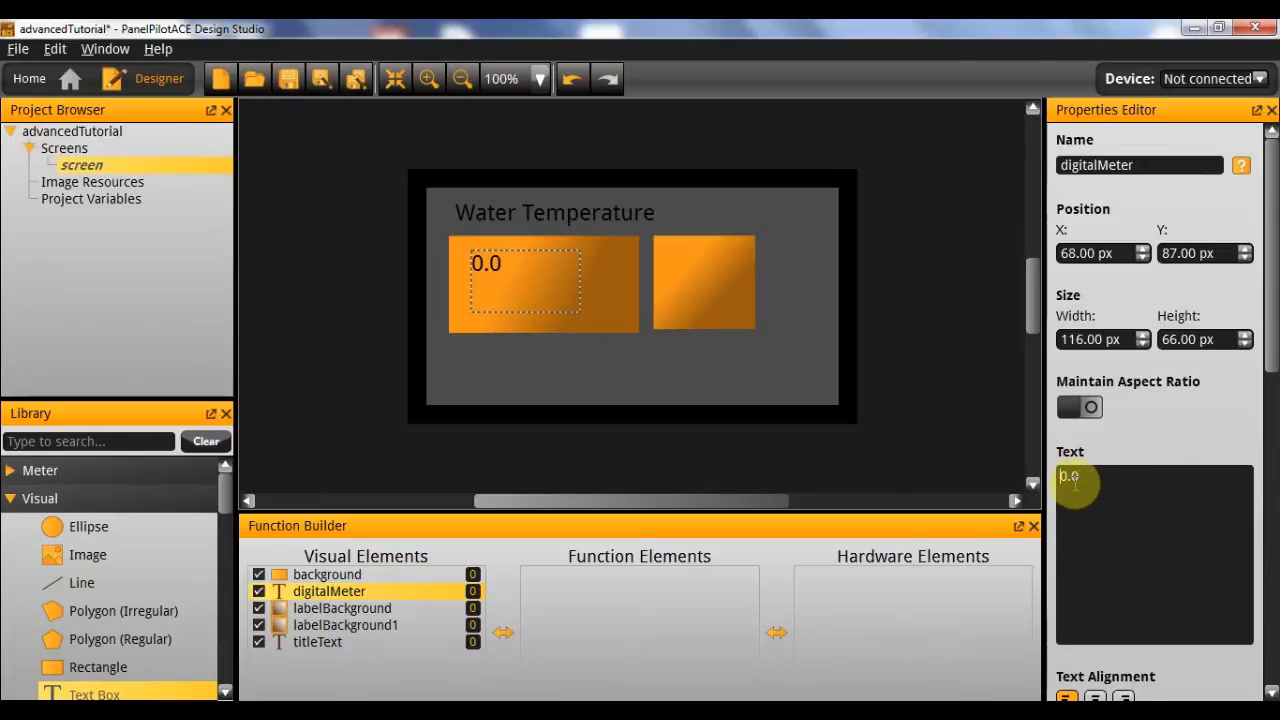
type("10")
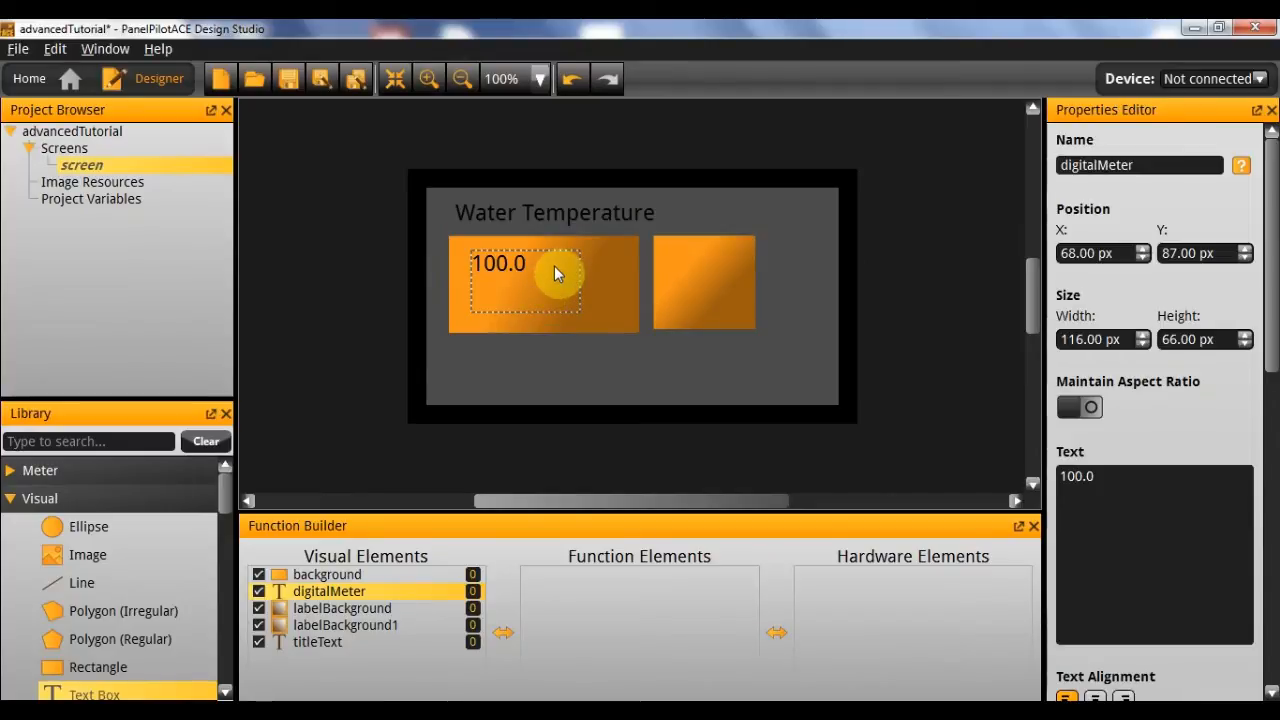
scroll(1175, 307, "down", 3)
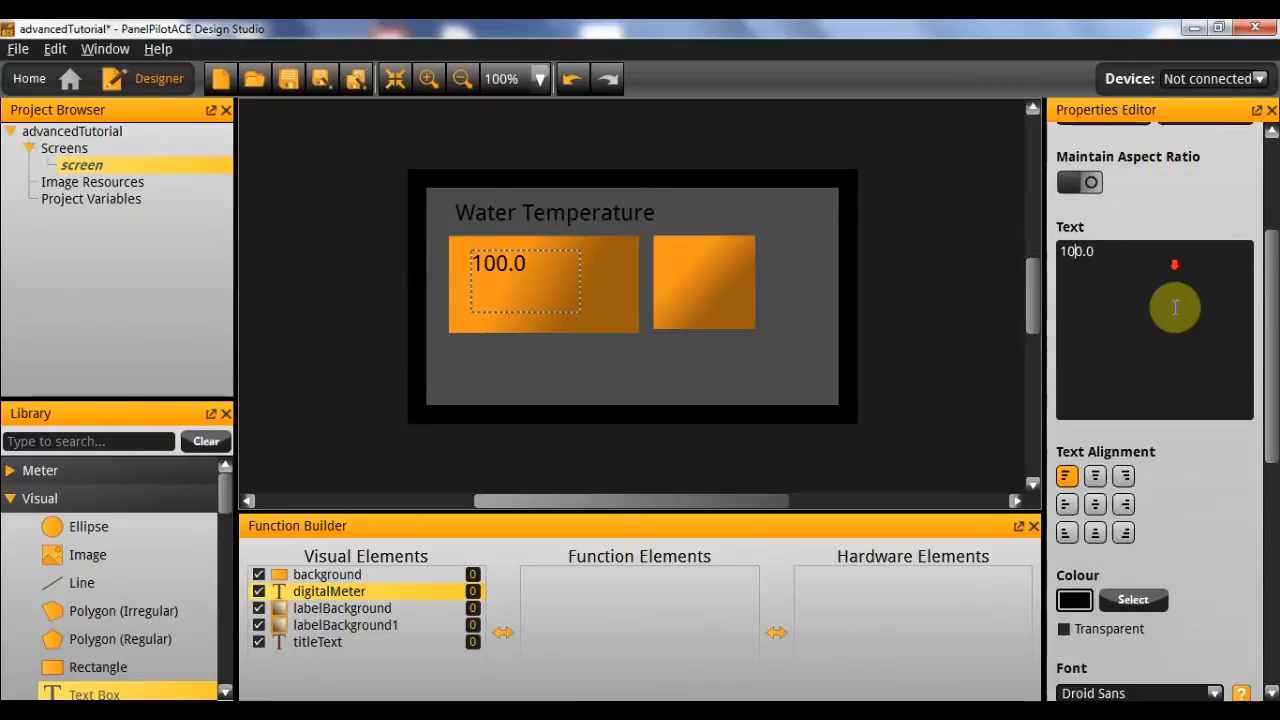
scroll(1175, 307, "down", 3)
scroll(1190, 400, "down", 2)
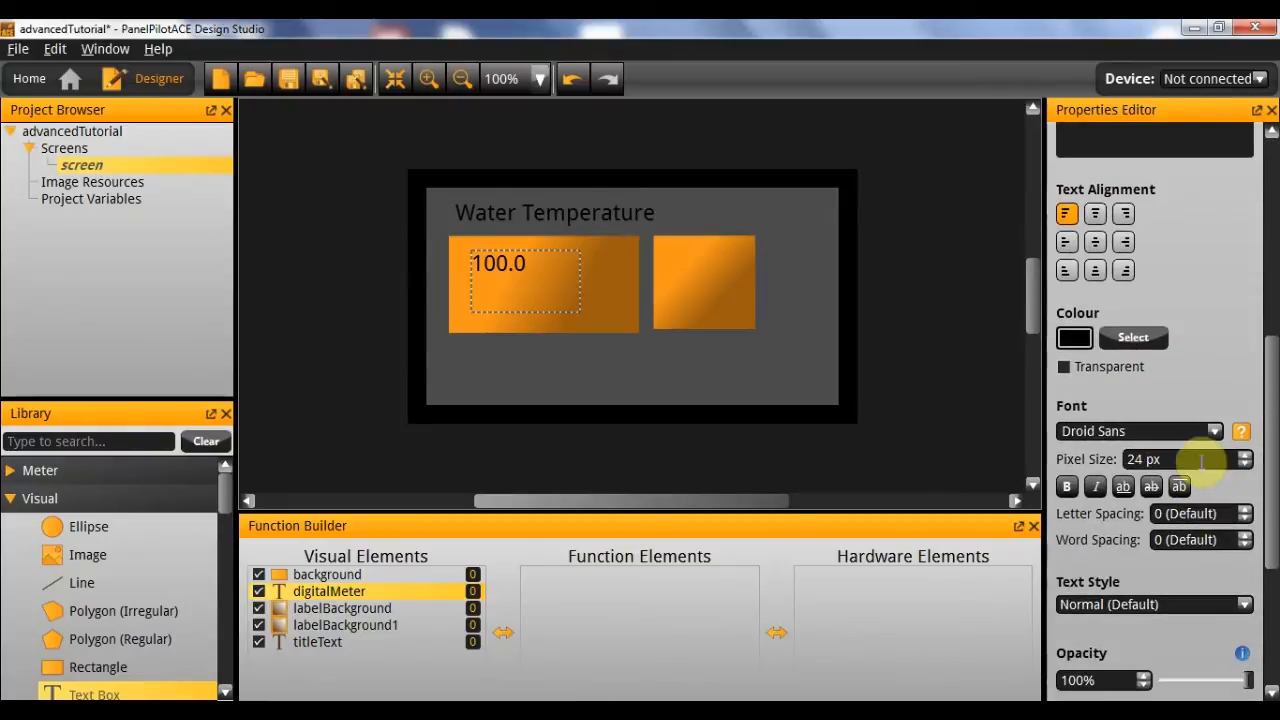
- Enlarge the 100.0 reading to 40 px and shift it slightly up-left
left_click(1203, 460)
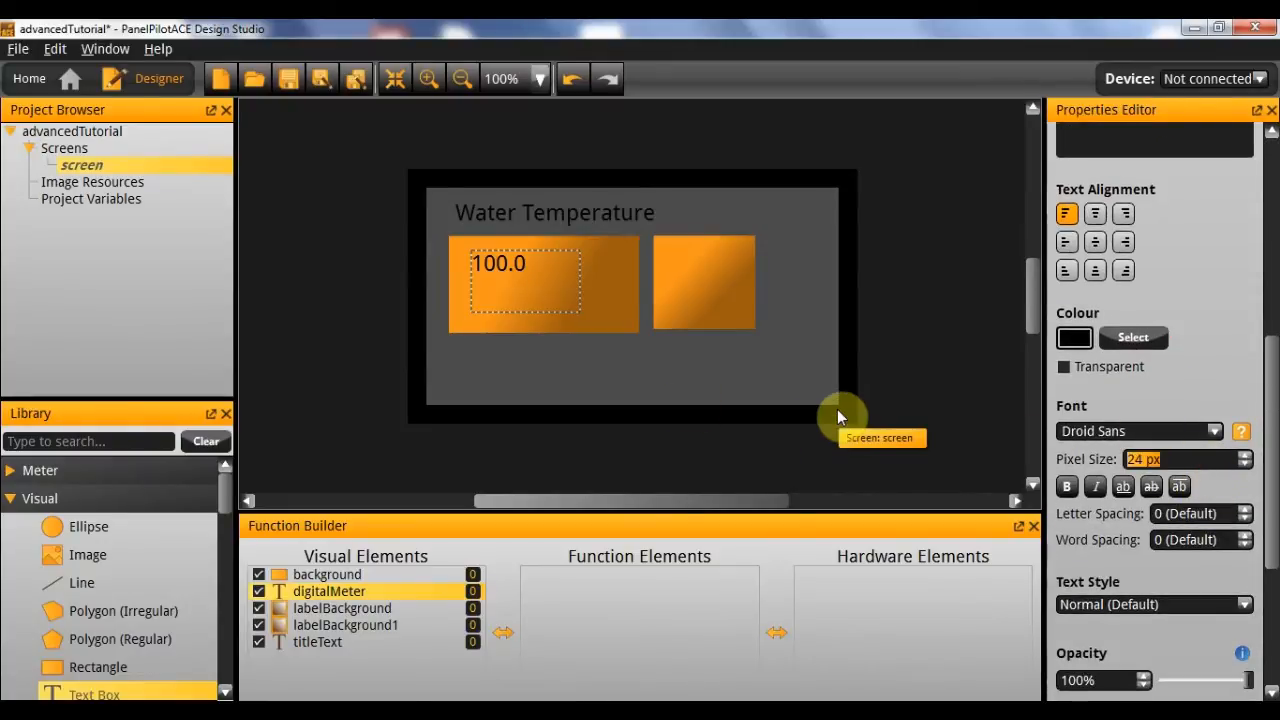
type("40")
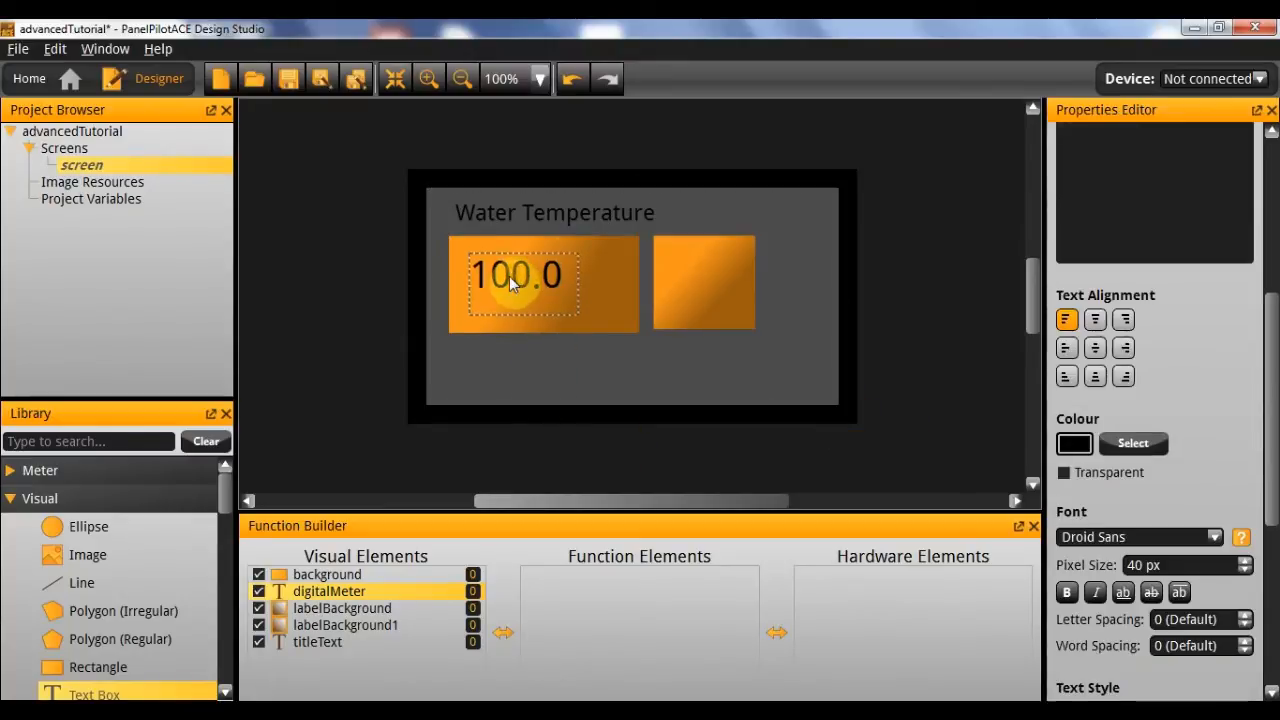
left_click_drag(514, 272, 510, 270)
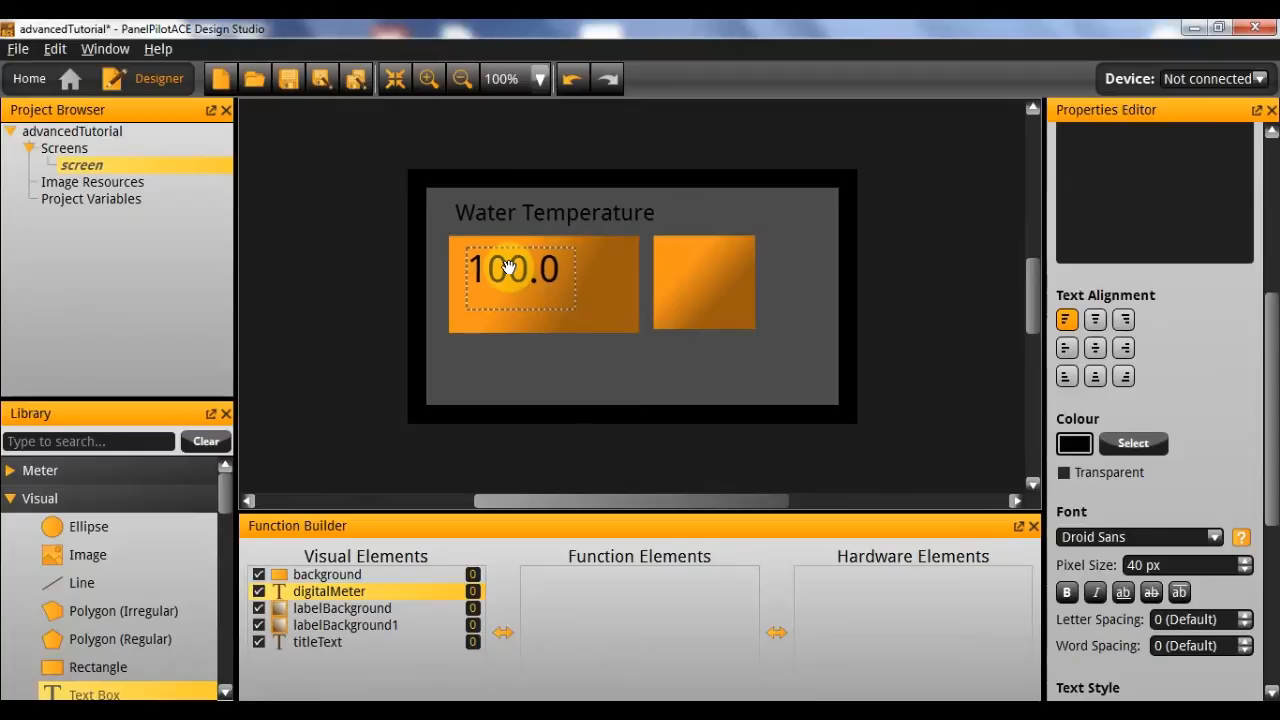
left_click(608, 288)
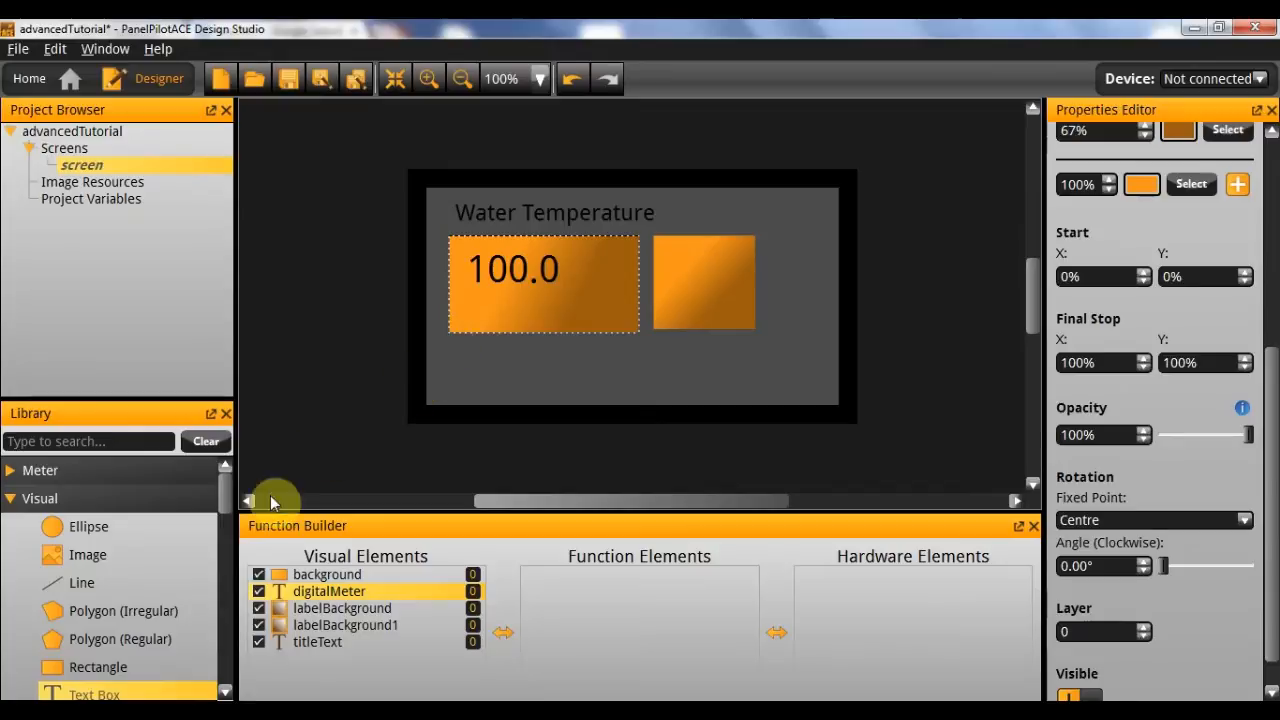
- Add a text box named units showing °C beside the 100.0 reading
left_click_drag(172, 694, 626, 297)
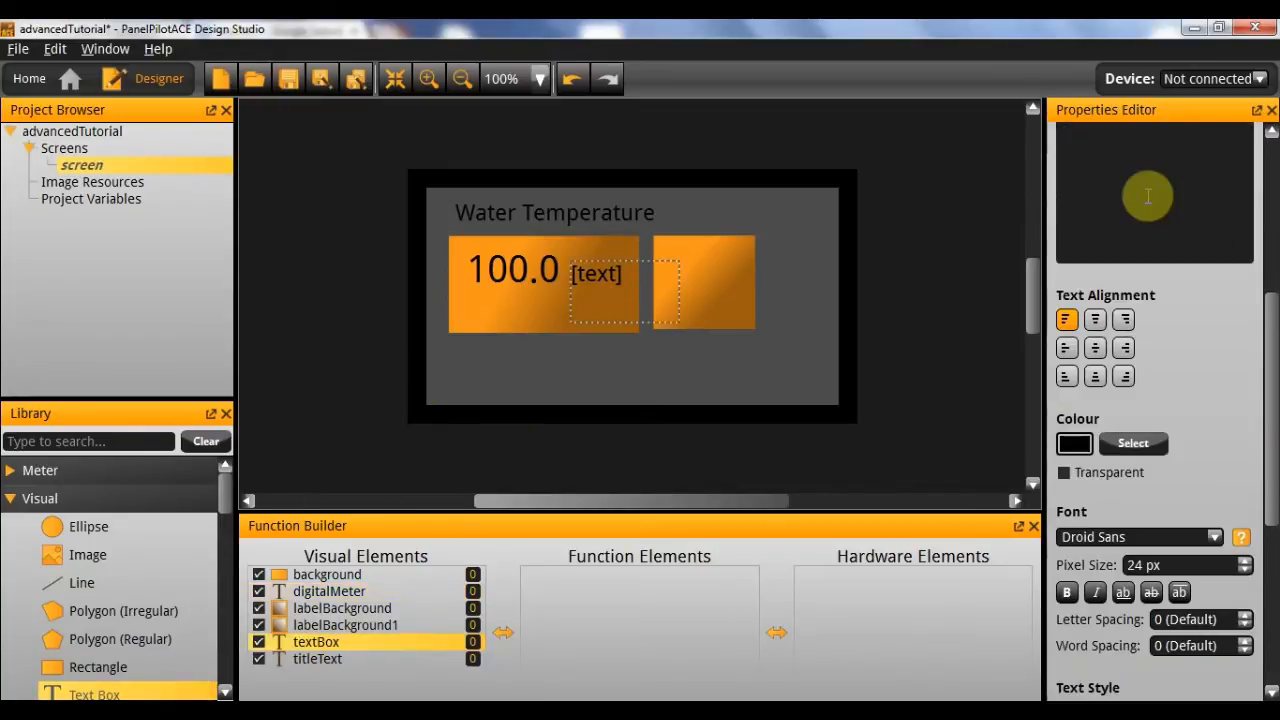
scroll(1250, 200, "up", 3)
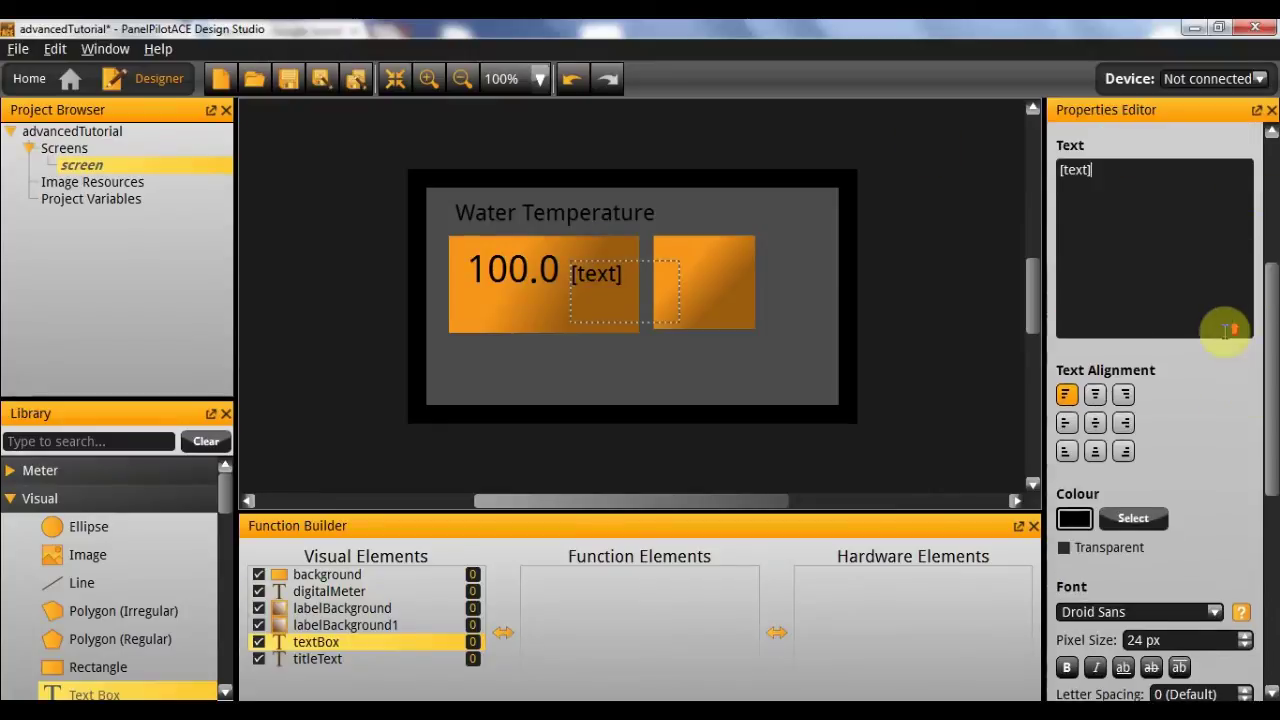
double_click(1151, 283)
type("°C")
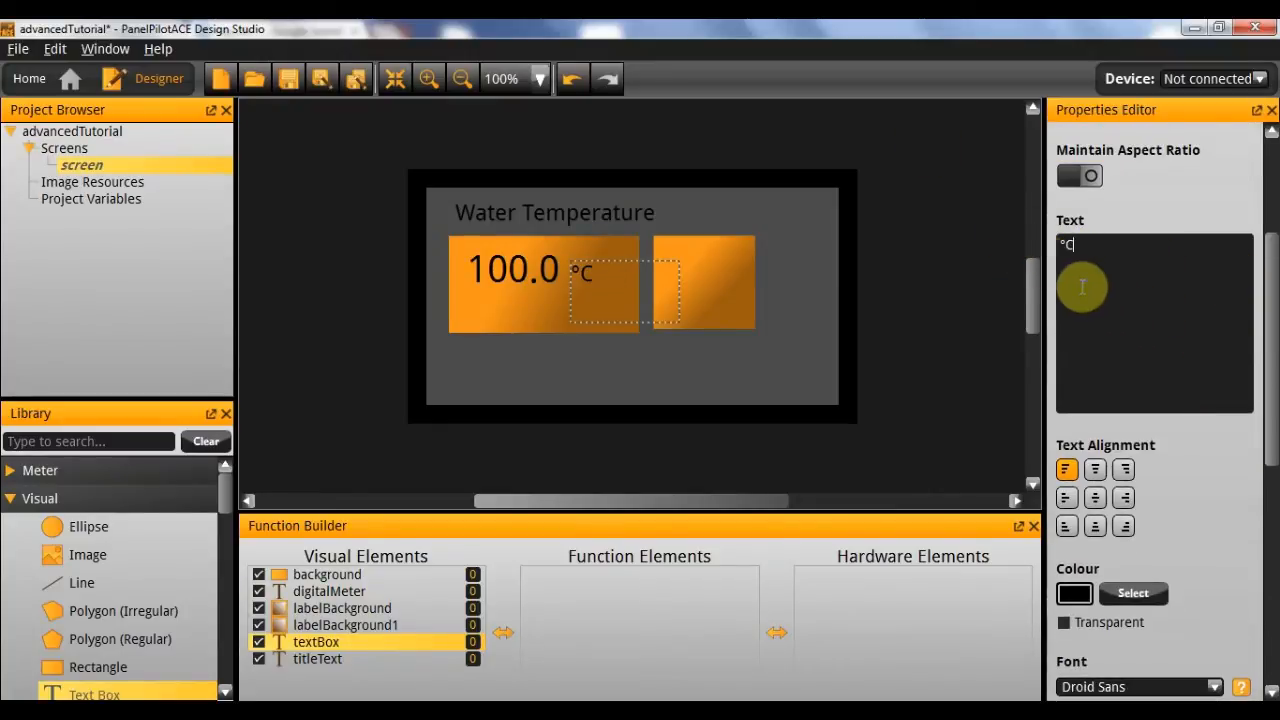
scroll(1160, 300, "up", 3)
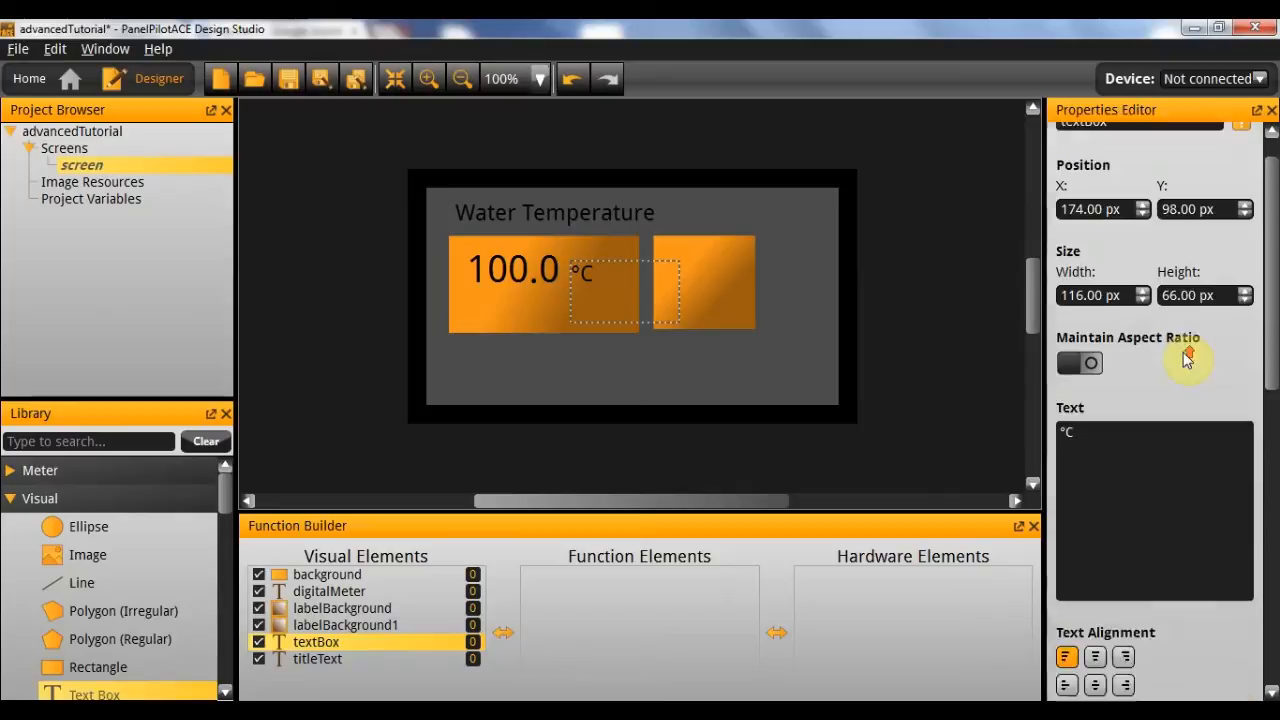
scroll(1160, 300, "up", 1)
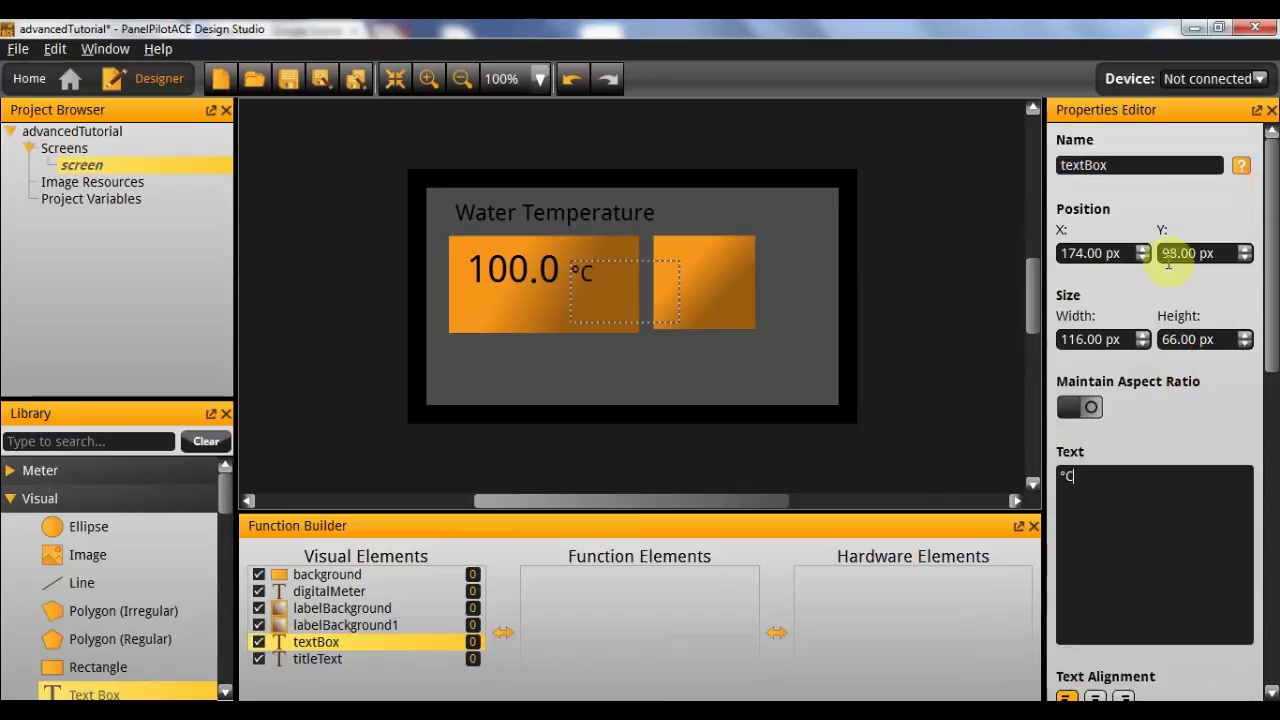
double_click(1152, 166)
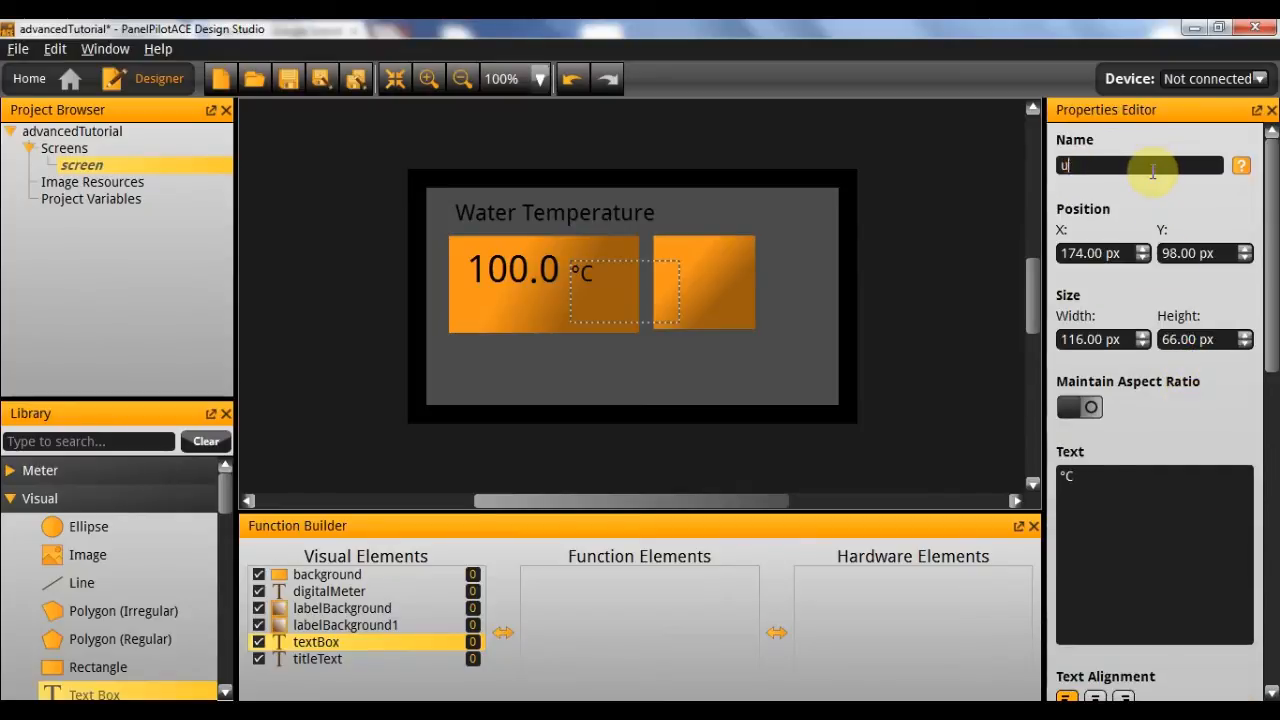
type("units")
key("Return")
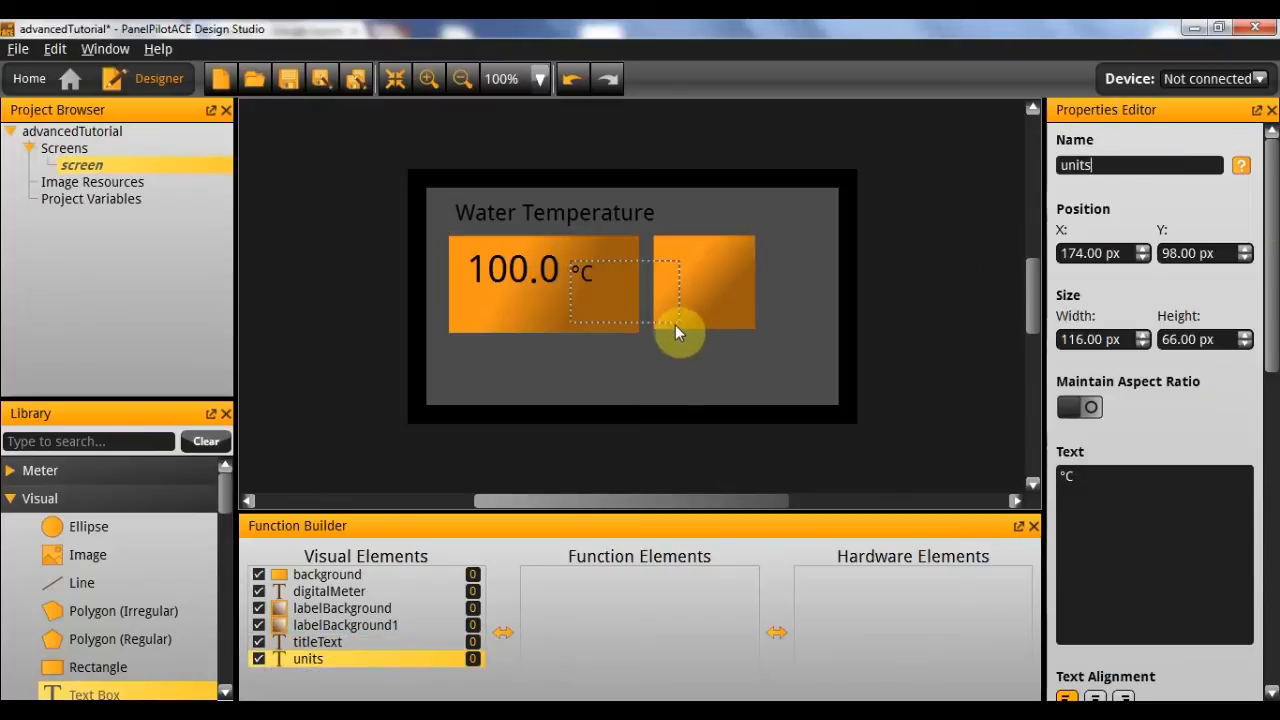
- Shrink the °C box to about 29 × 27 px to fit its text
left_click_drag(676, 320, 598, 285)
left_click(612, 312)
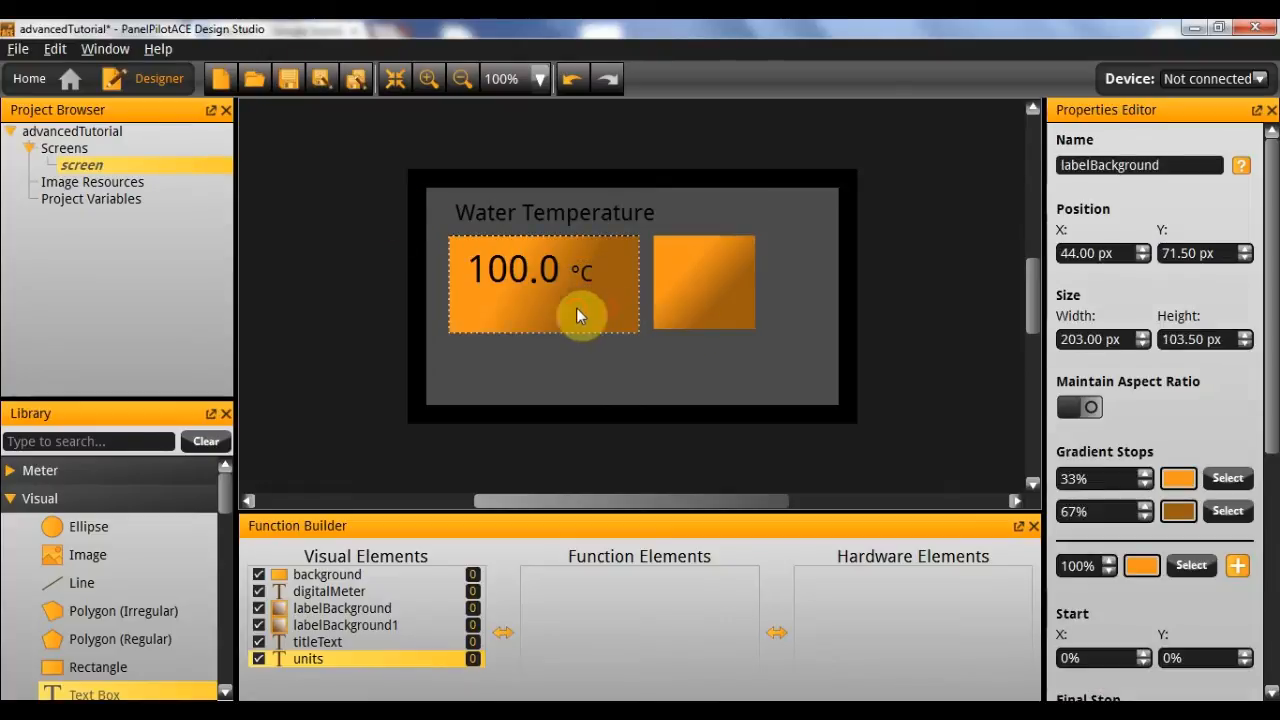
left_click(584, 277)
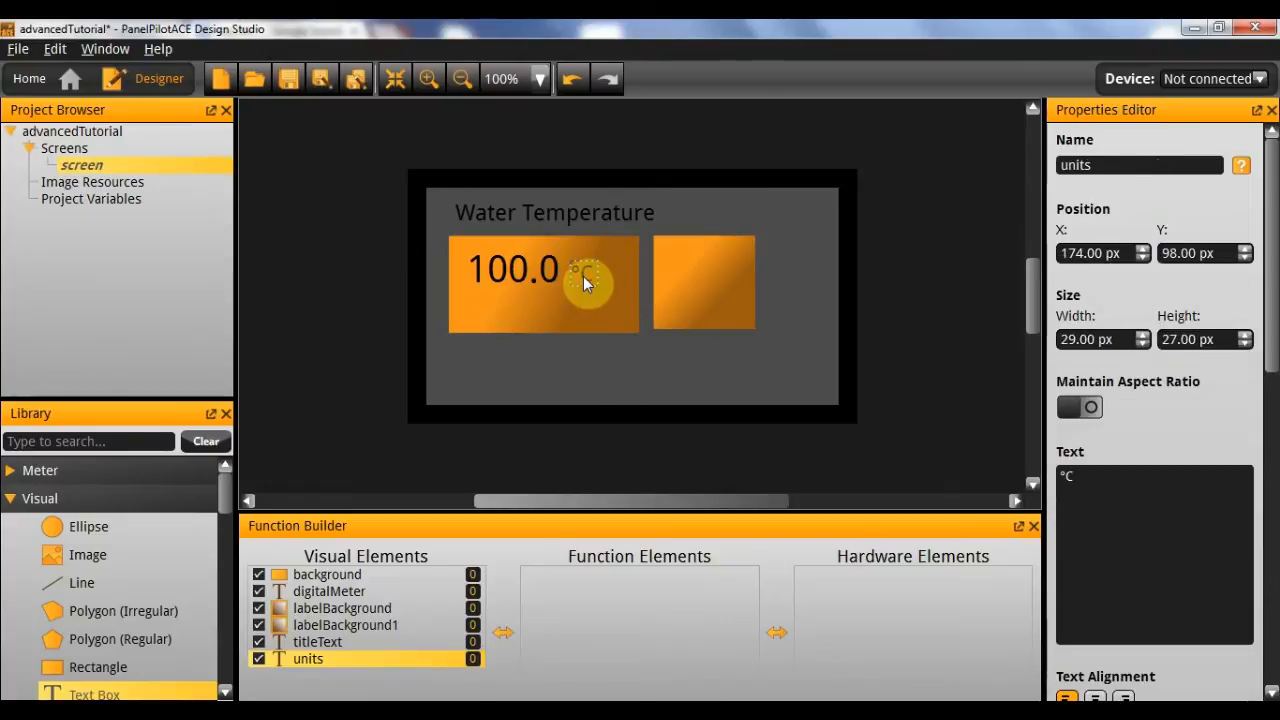
left_click(565, 302)
left_click(684, 353)
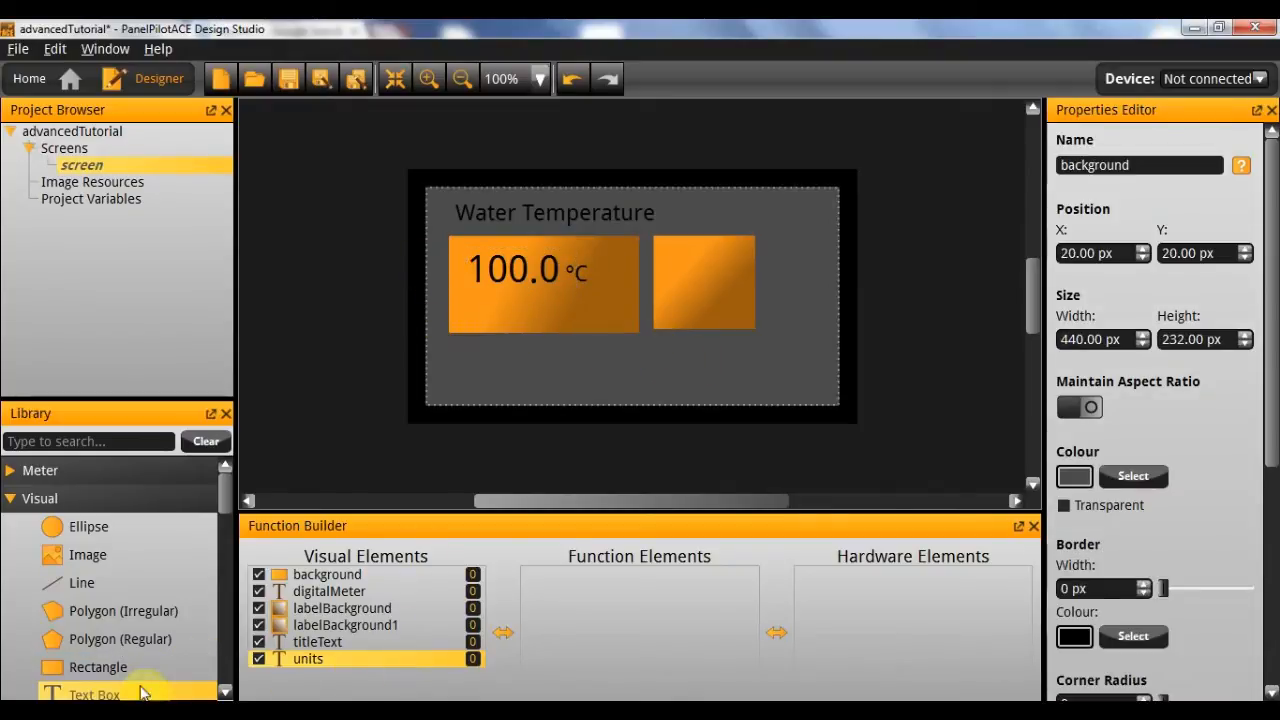
- Add a text box named label below 100.0 and resize it wider and shorter
left_click_drag(140, 692, 529, 338)
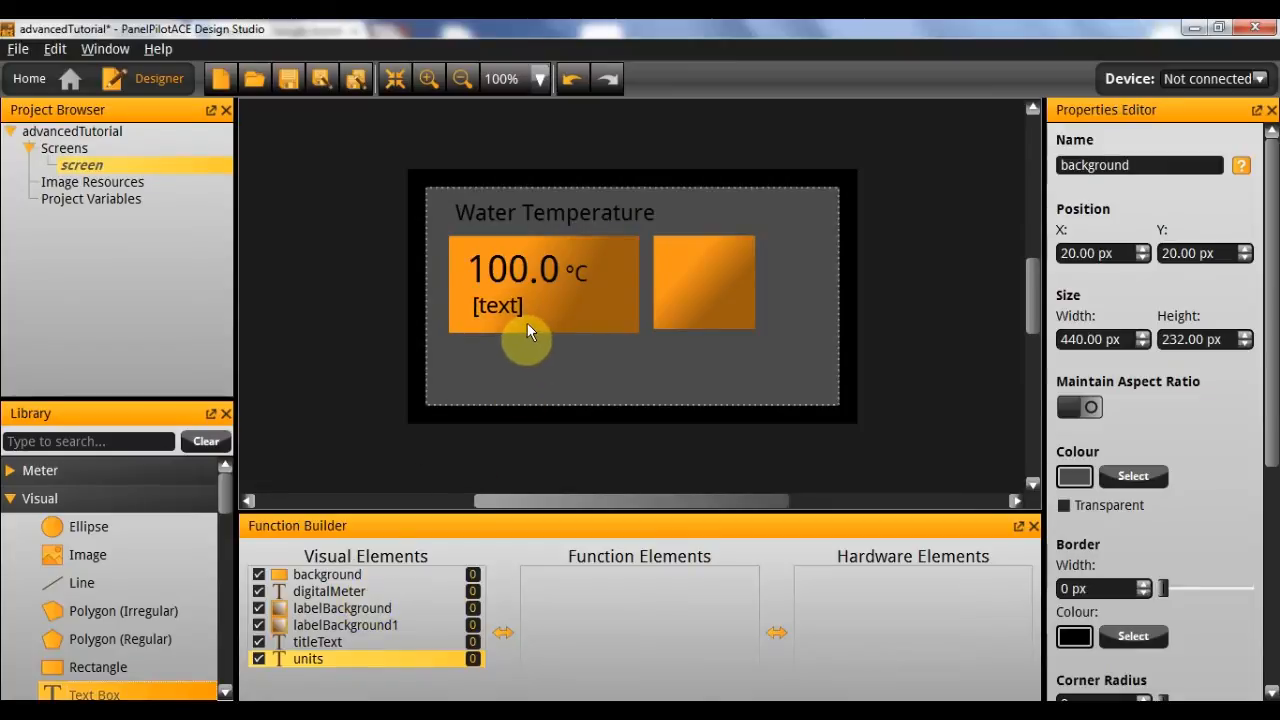
left_click(527, 323)
double_click(1100, 165)
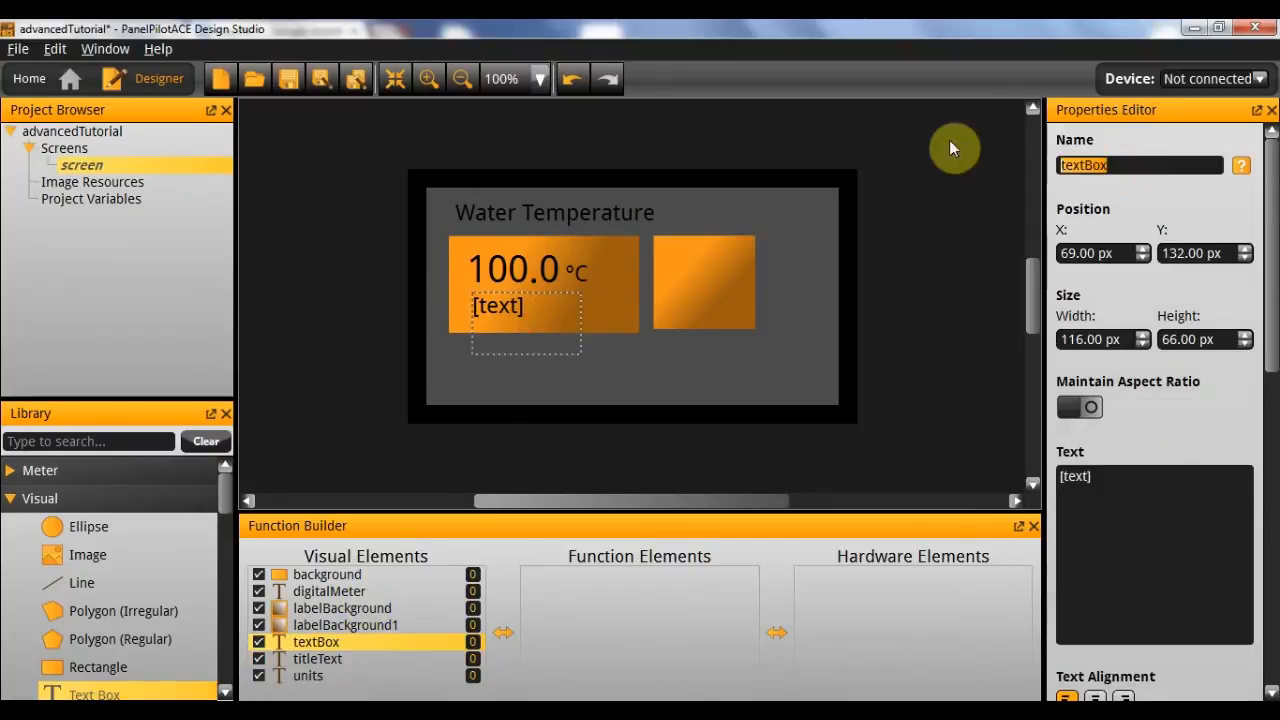
type("label")
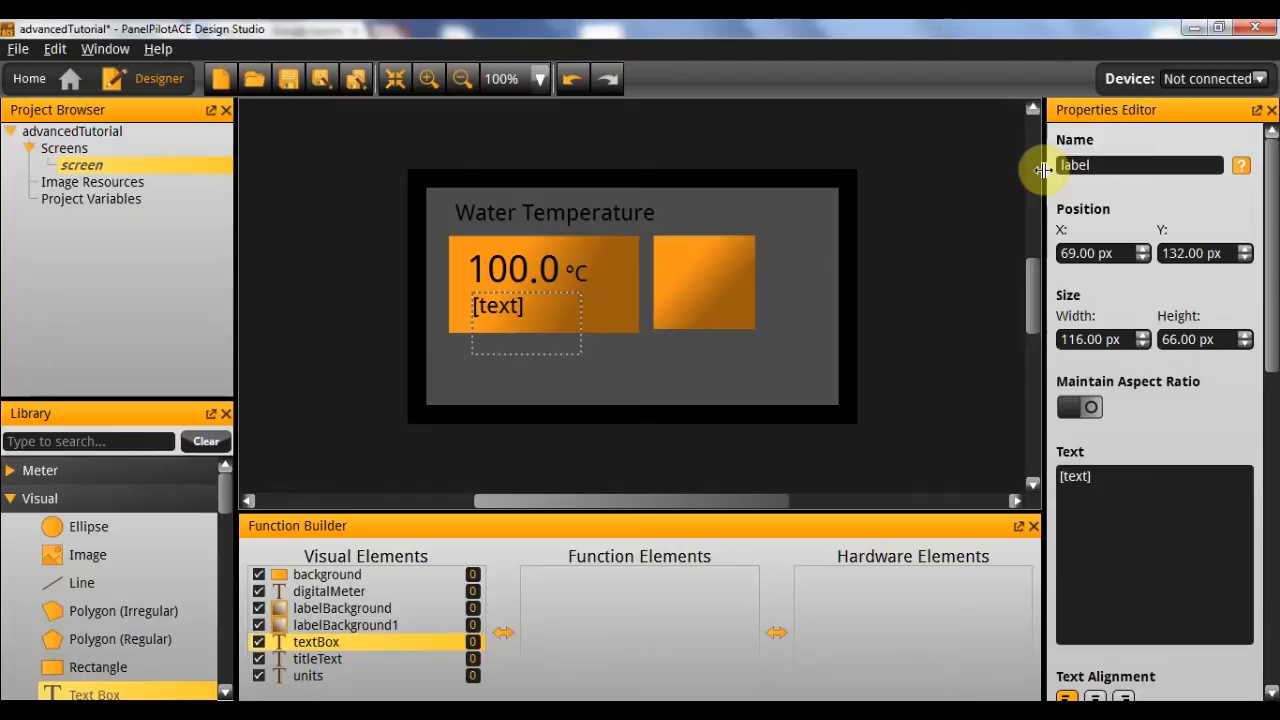
key("Return")
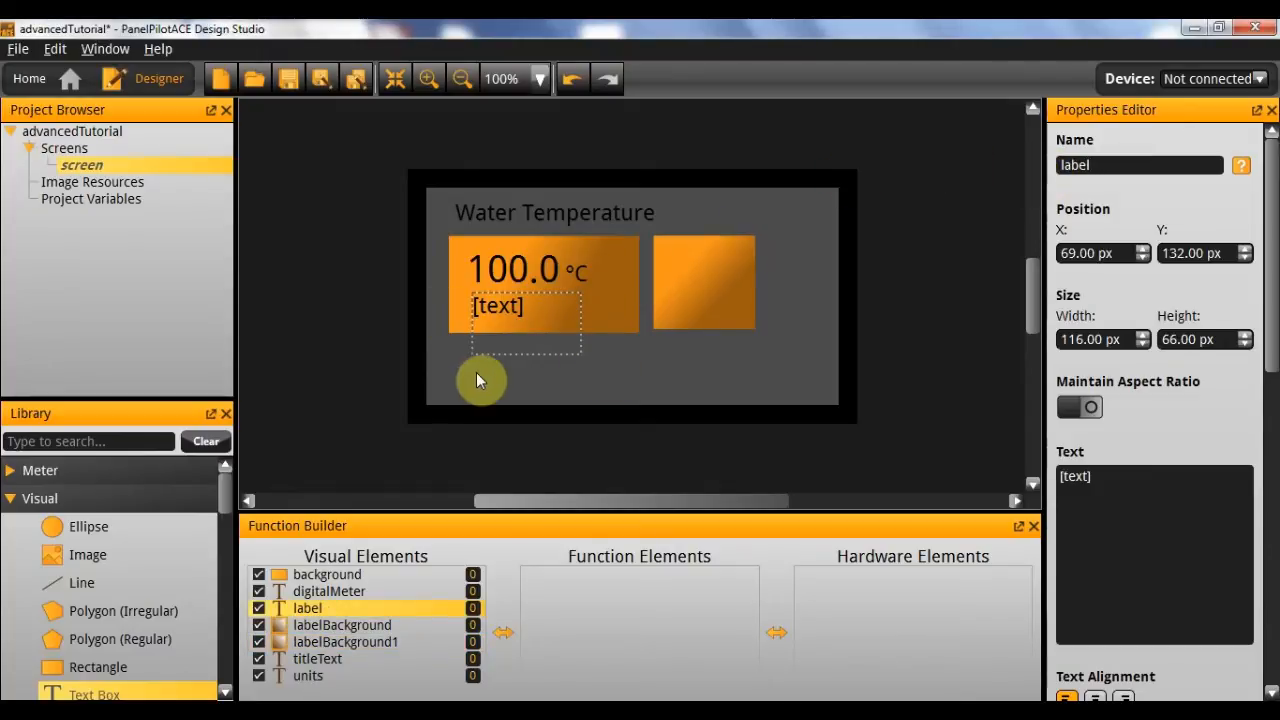
left_click_drag(580, 352, 630, 320)
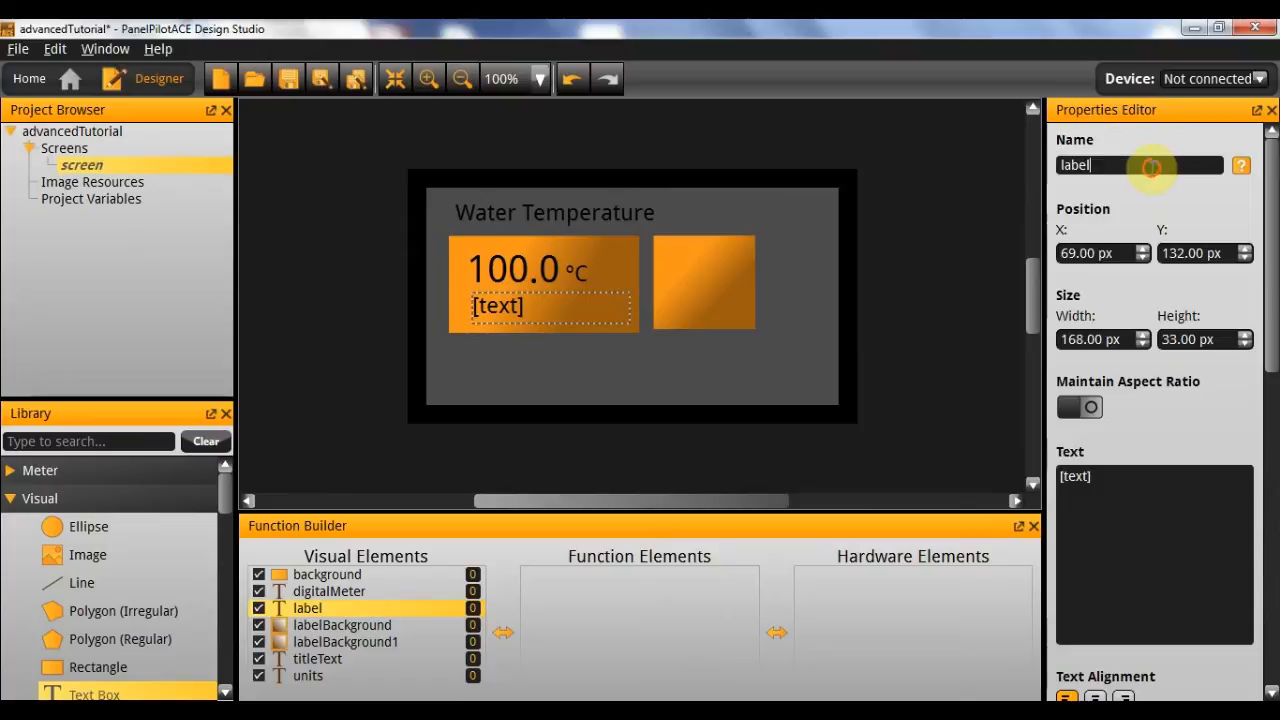
- Set the label text to Module House
double_click(1172, 476)
type("M")
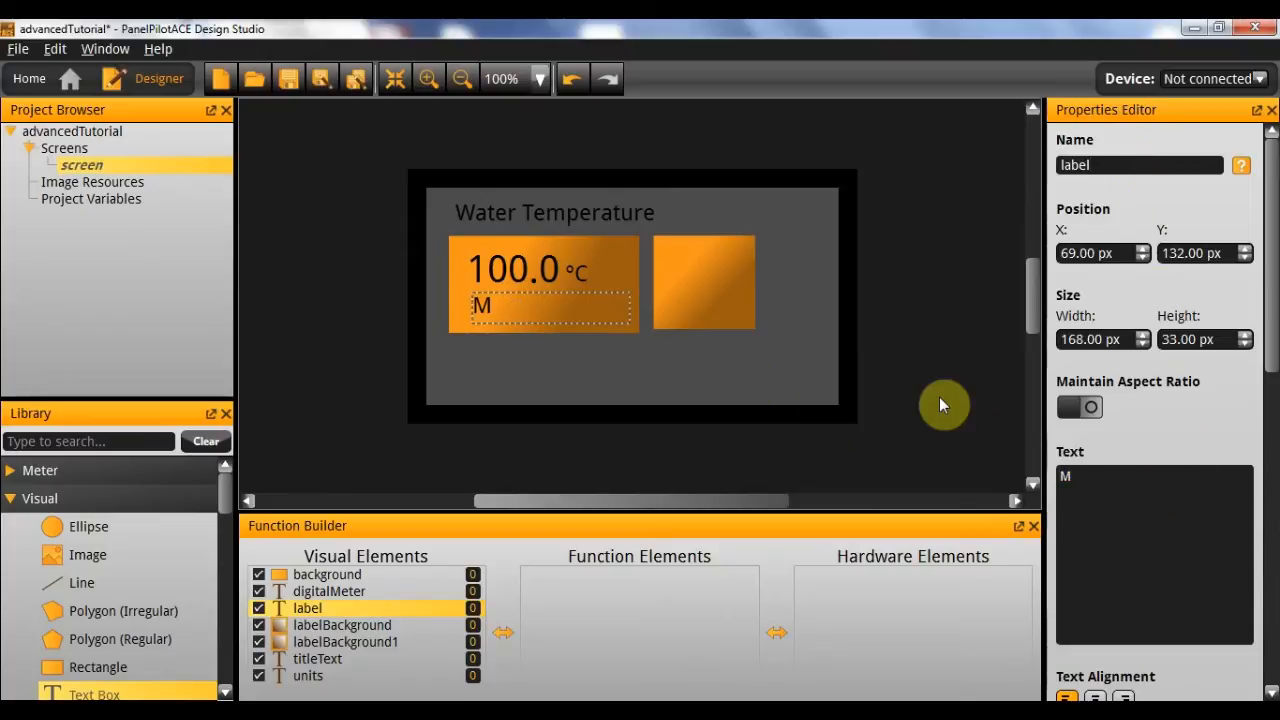
type("odule House")
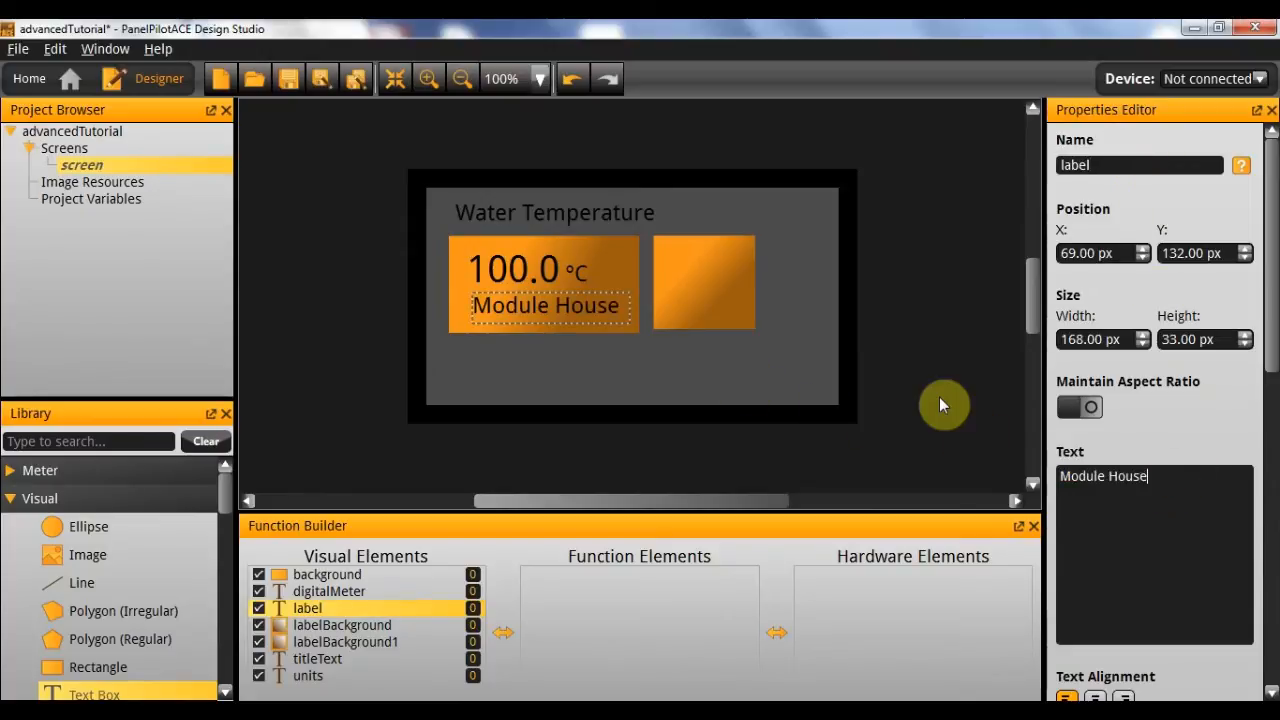
left_click(565, 361)
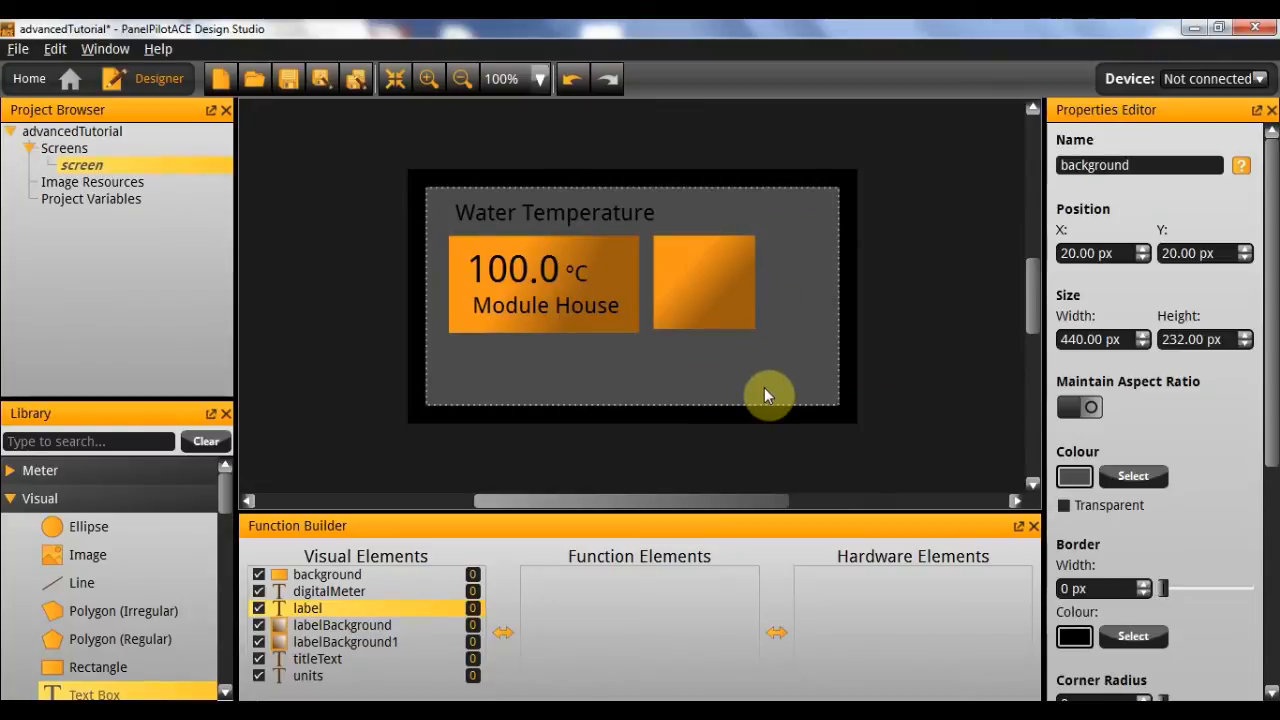
- Drag alarm_icon.png from File Explorer onto the right orange square as a bell image
key("alt+Tab")
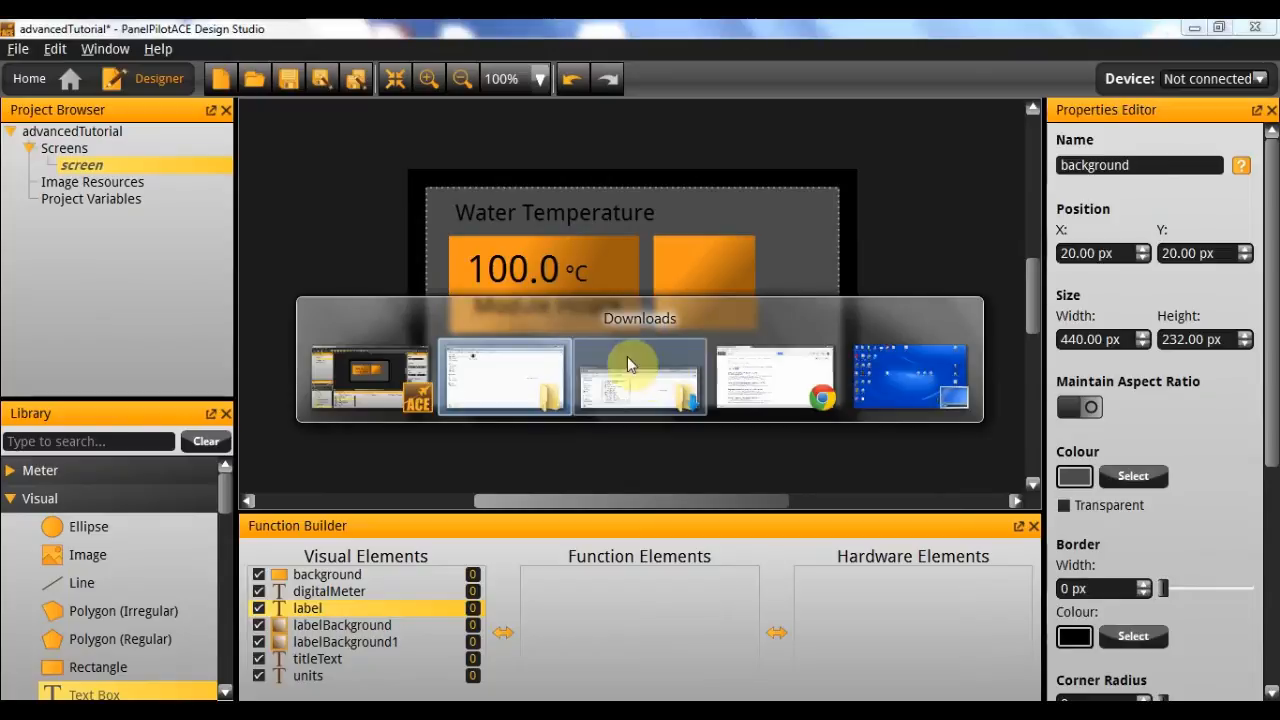
mouse_move(294, 134)
left_mouse_down()
mouse_move(562, 294)
mouse_move(710, 283)
left_mouse_up()
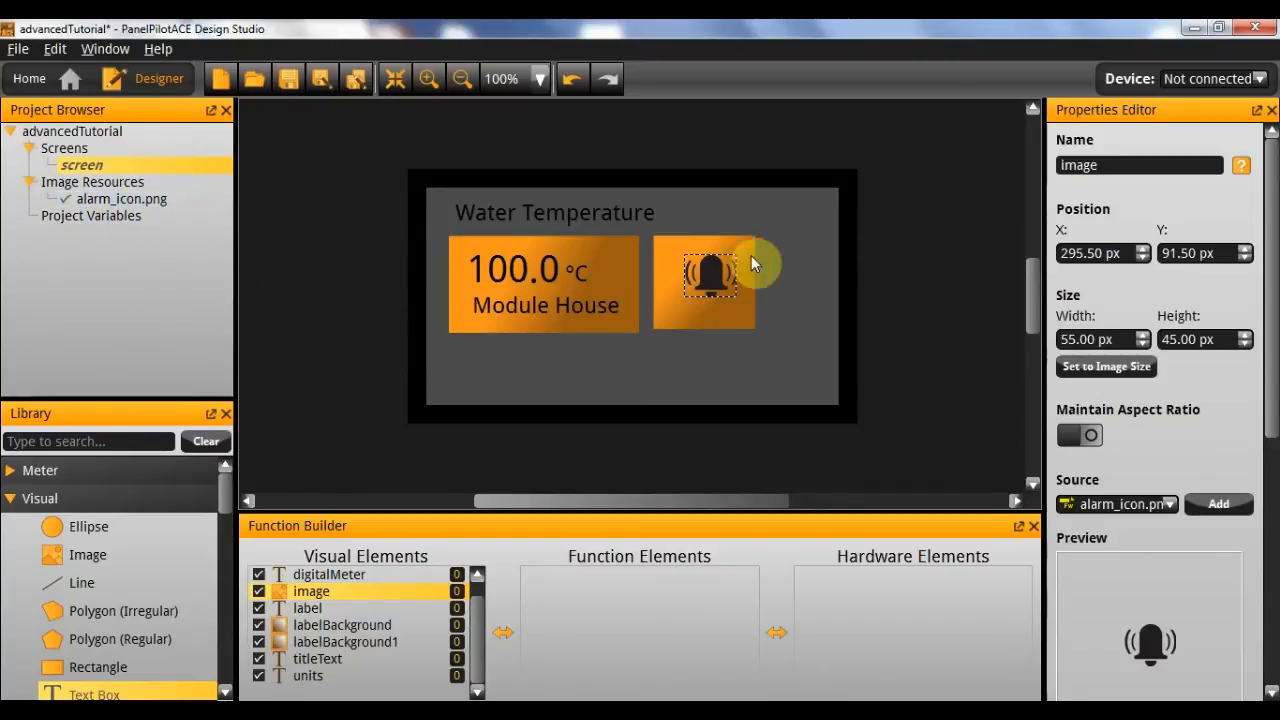
- Lock the bell image's aspect ratio and make the orange box behind it 100 × 100 px
left_click(877, 366)
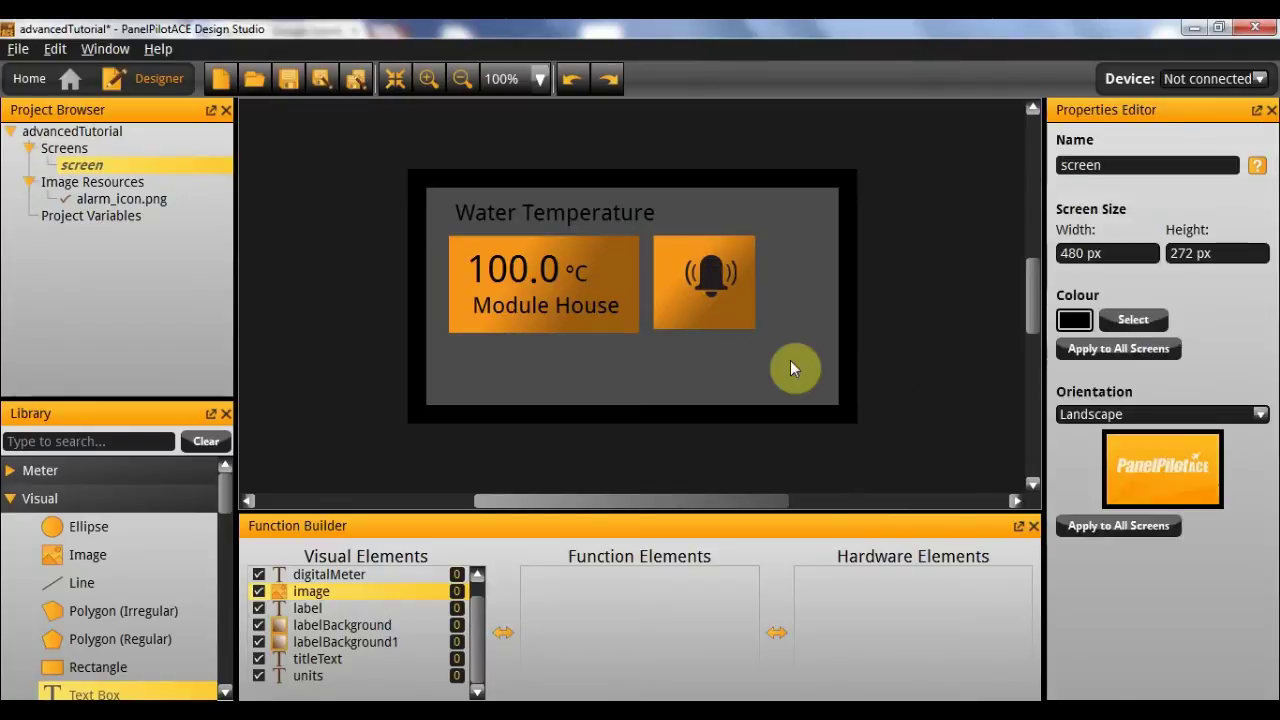
left_click(723, 278)
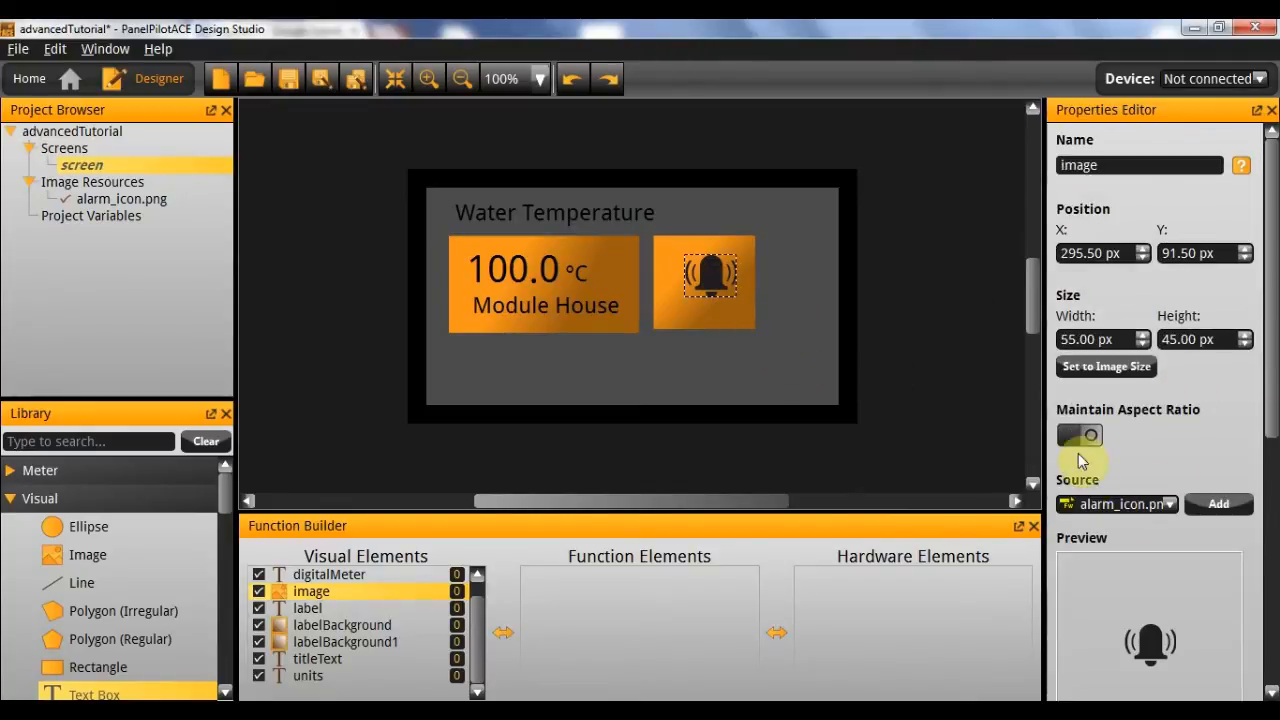
left_click(1080, 436)
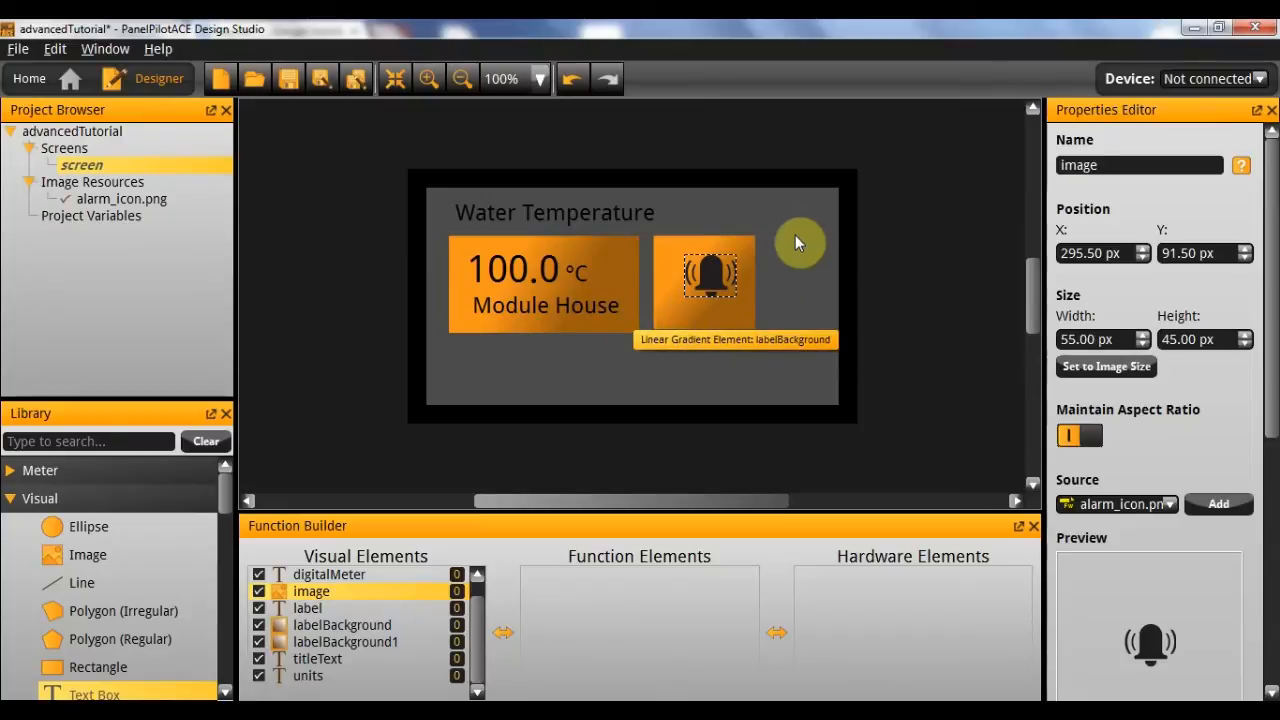
left_click(707, 316)
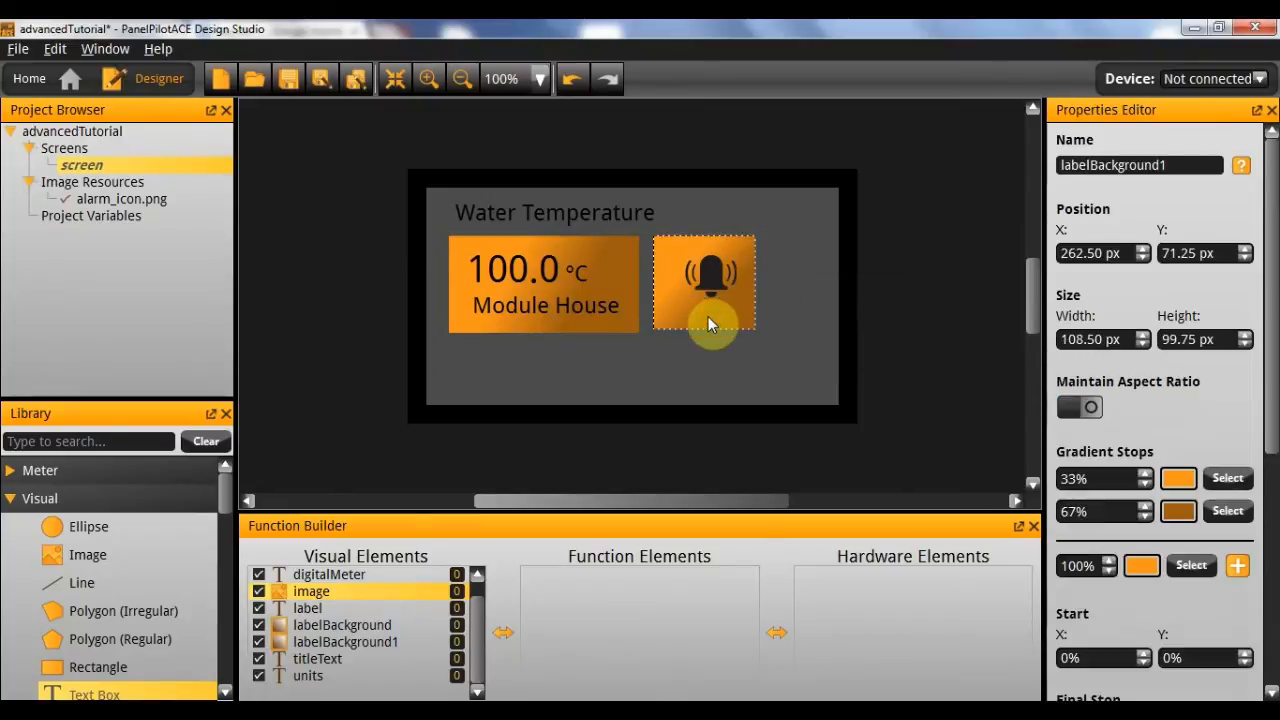
double_click(1178, 342)
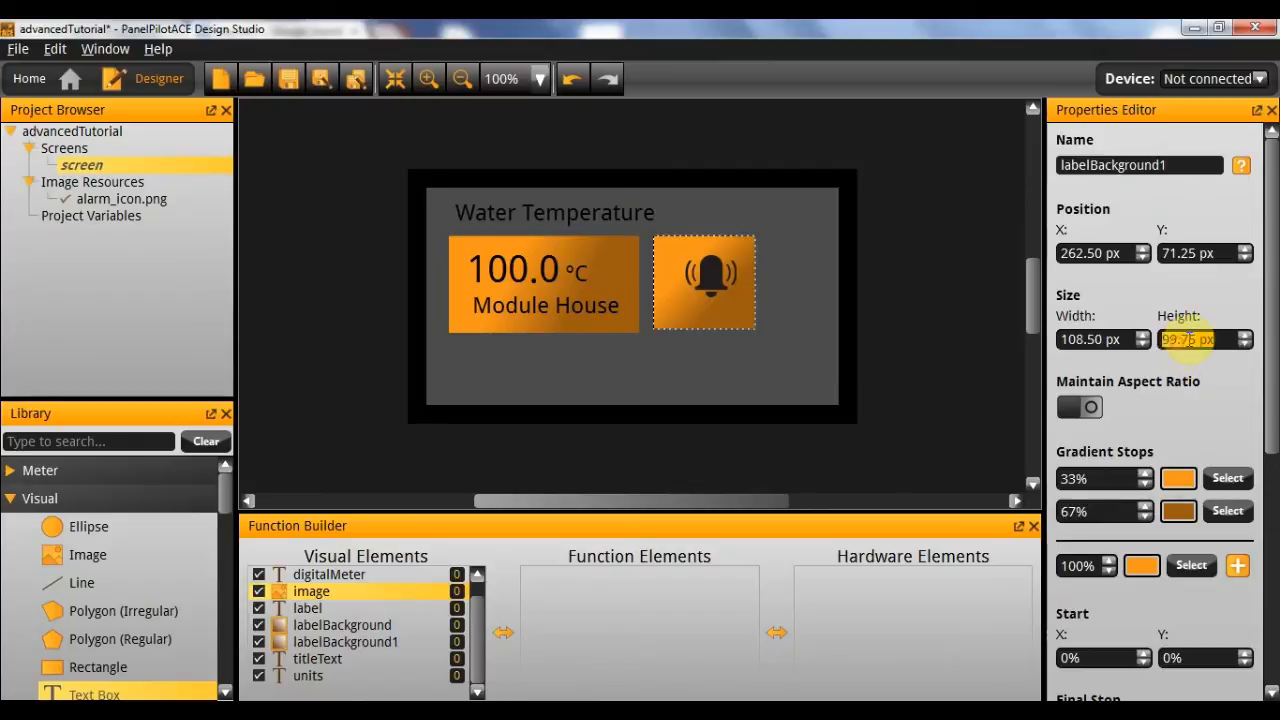
type("100")
key("Return")
double_click(1100, 339)
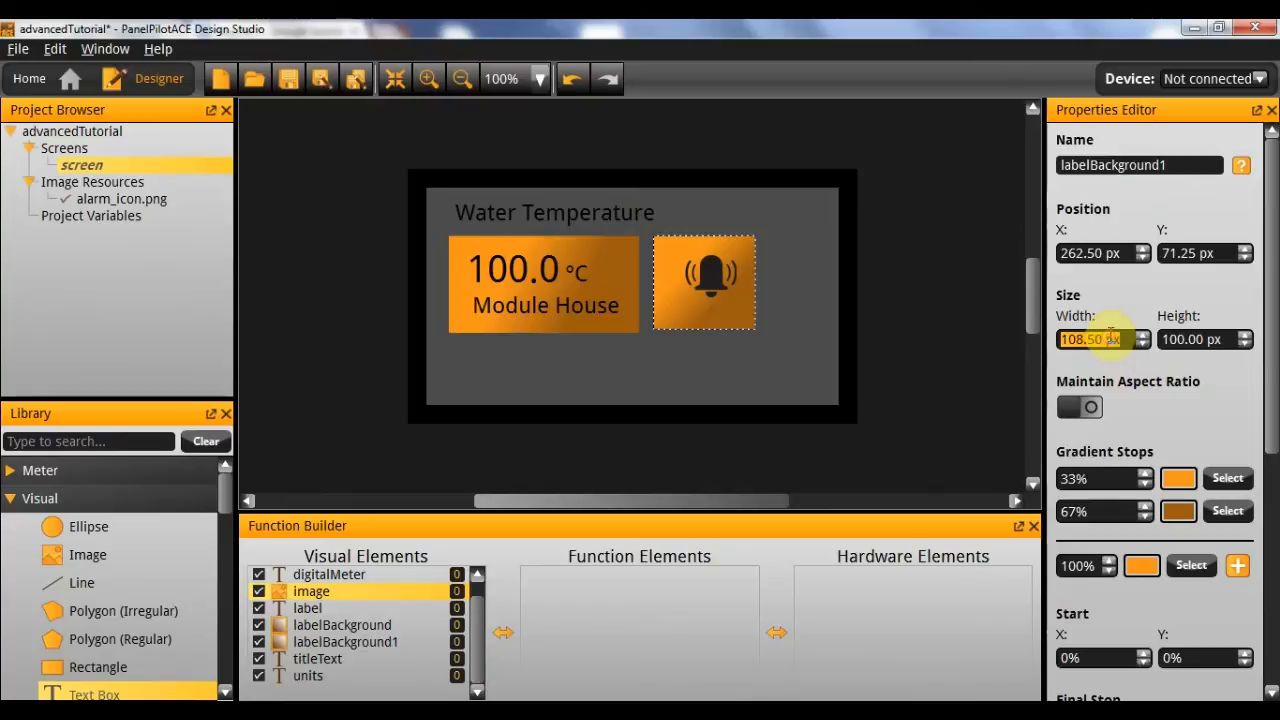
type("100")
key("Return")
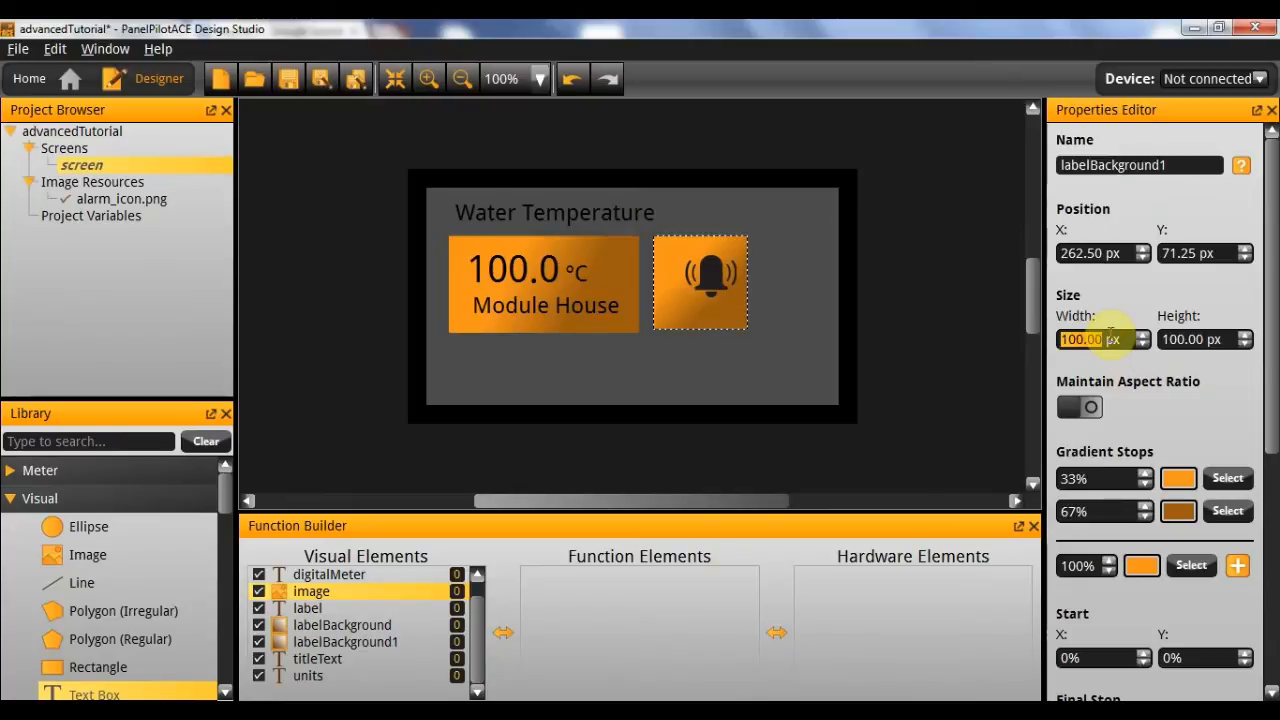
- Enlarge the bell image to height 90 (110 × 90) and move it over the orange box
left_click(708, 278)
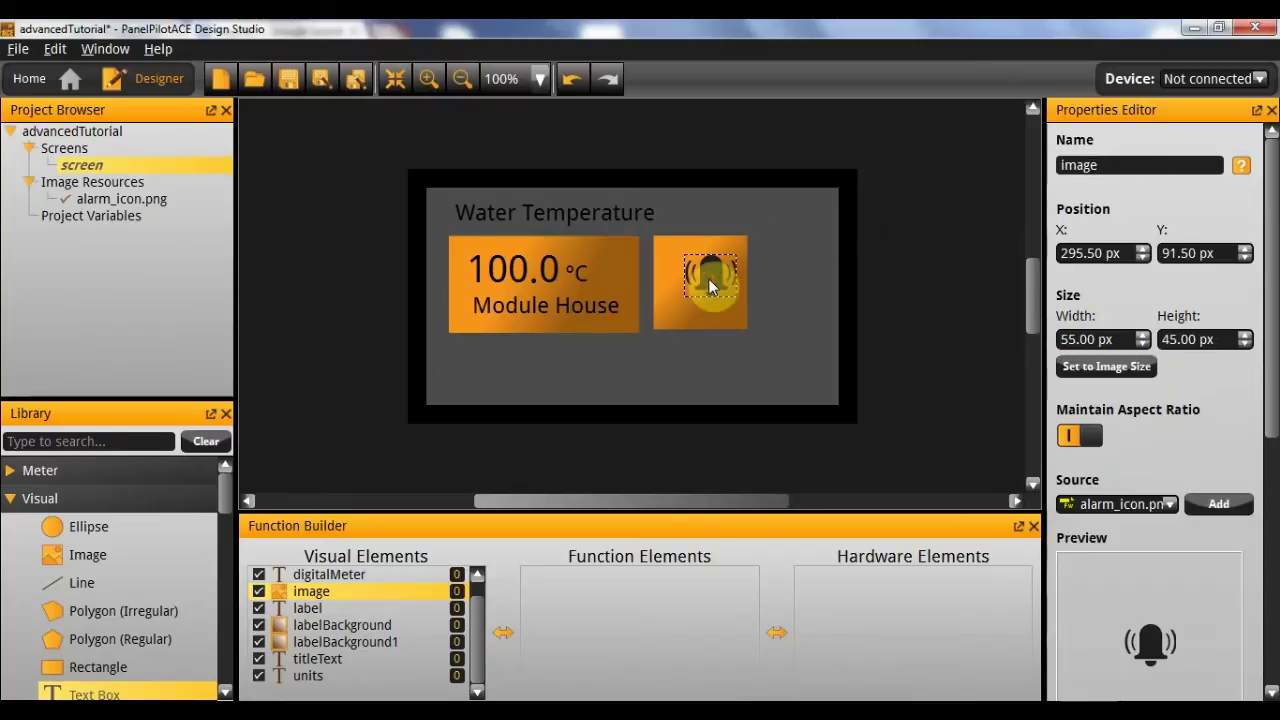
double_click(1175, 339)
type("2")
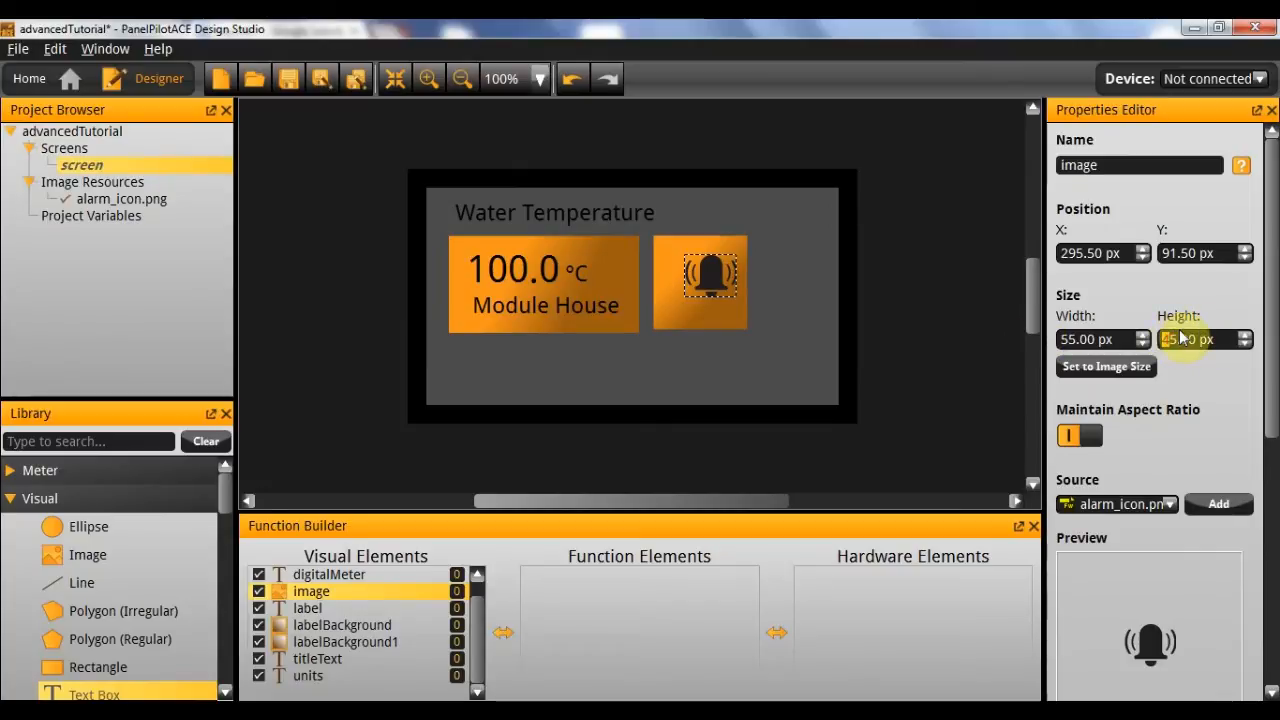
double_click(1172, 338)
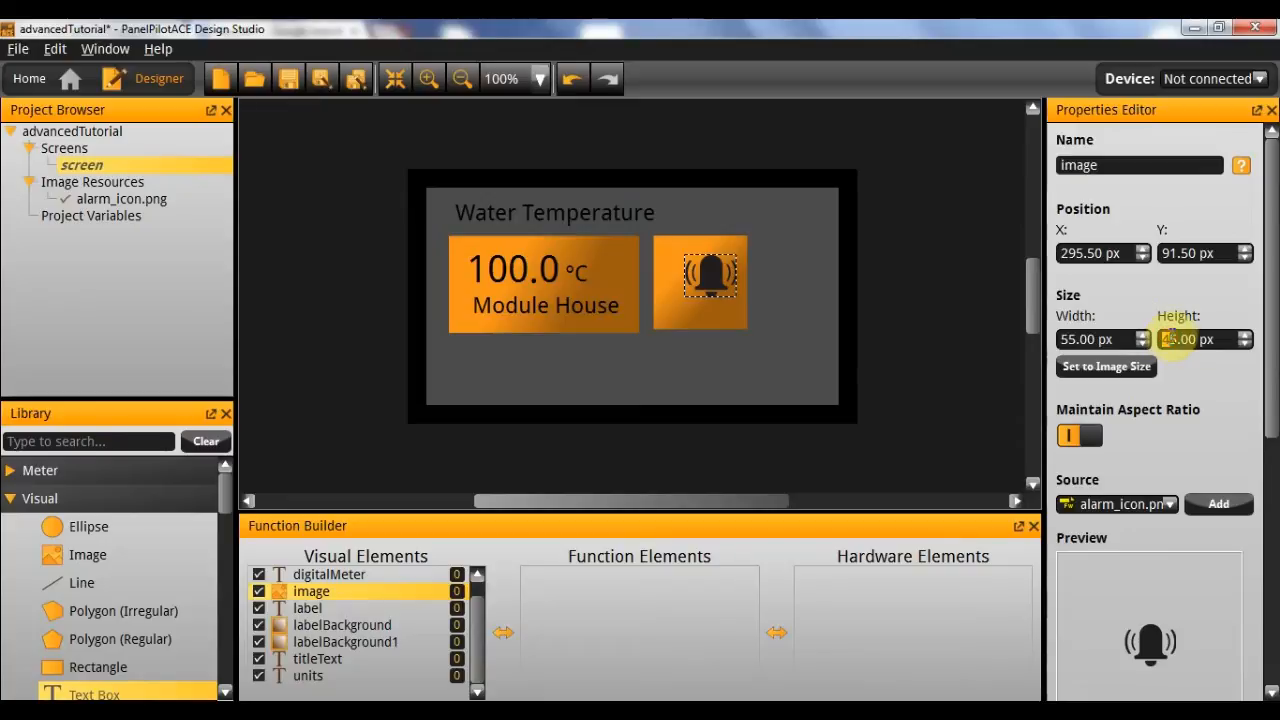
triple_click(1172, 338)
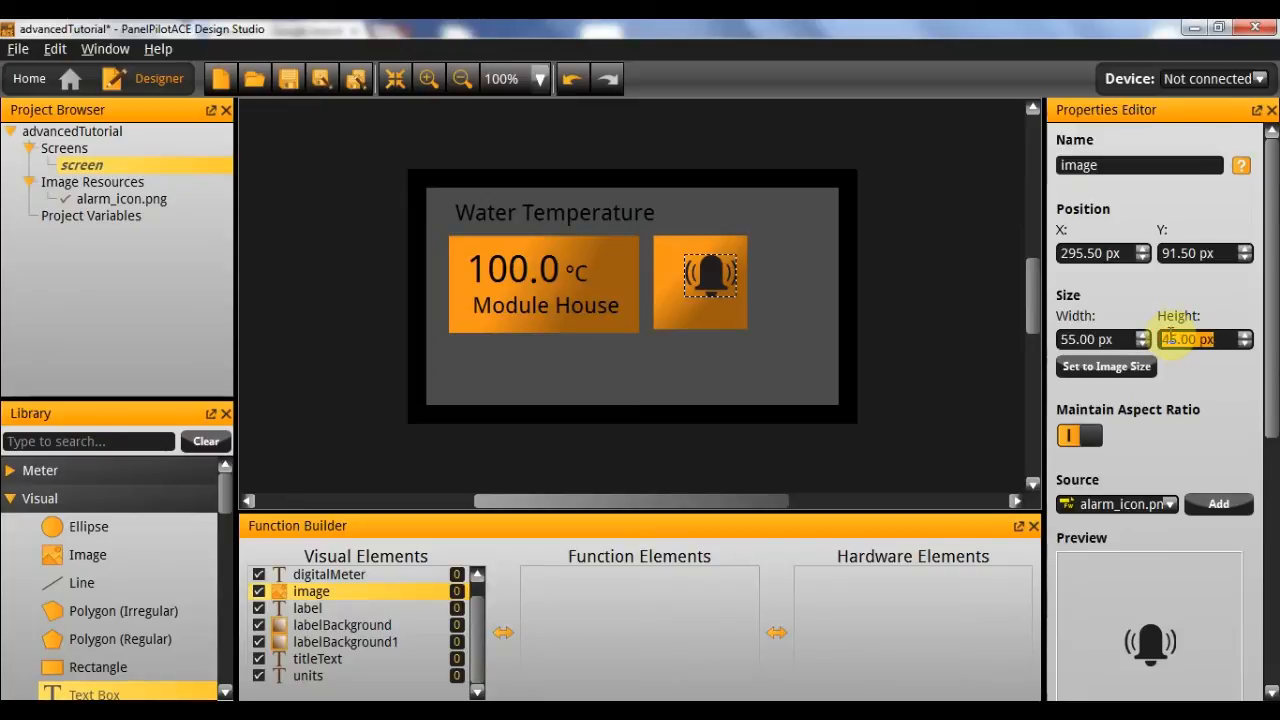
type("90")
key("Return")
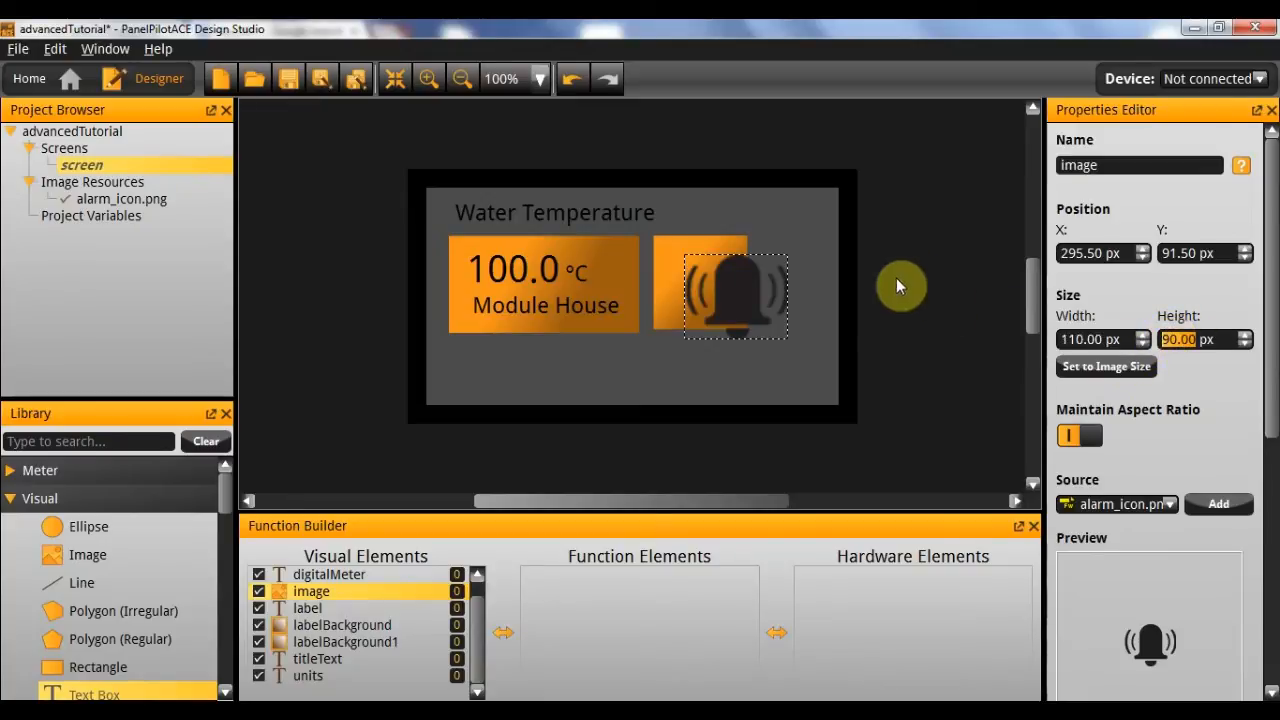
left_click_drag(754, 297, 720, 286)
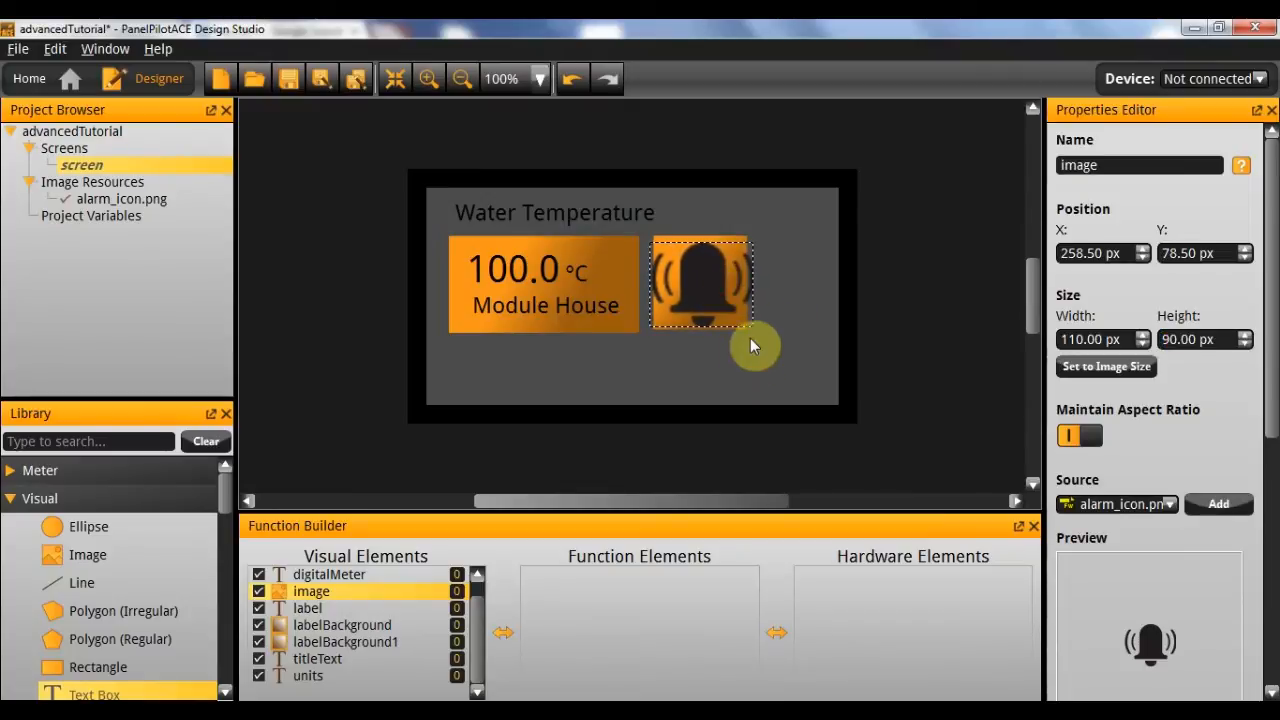
- Resize the orange box behind the bell to 110 × 110 px and nudge the bell right
left_click(773, 263)
left_click(717, 236)
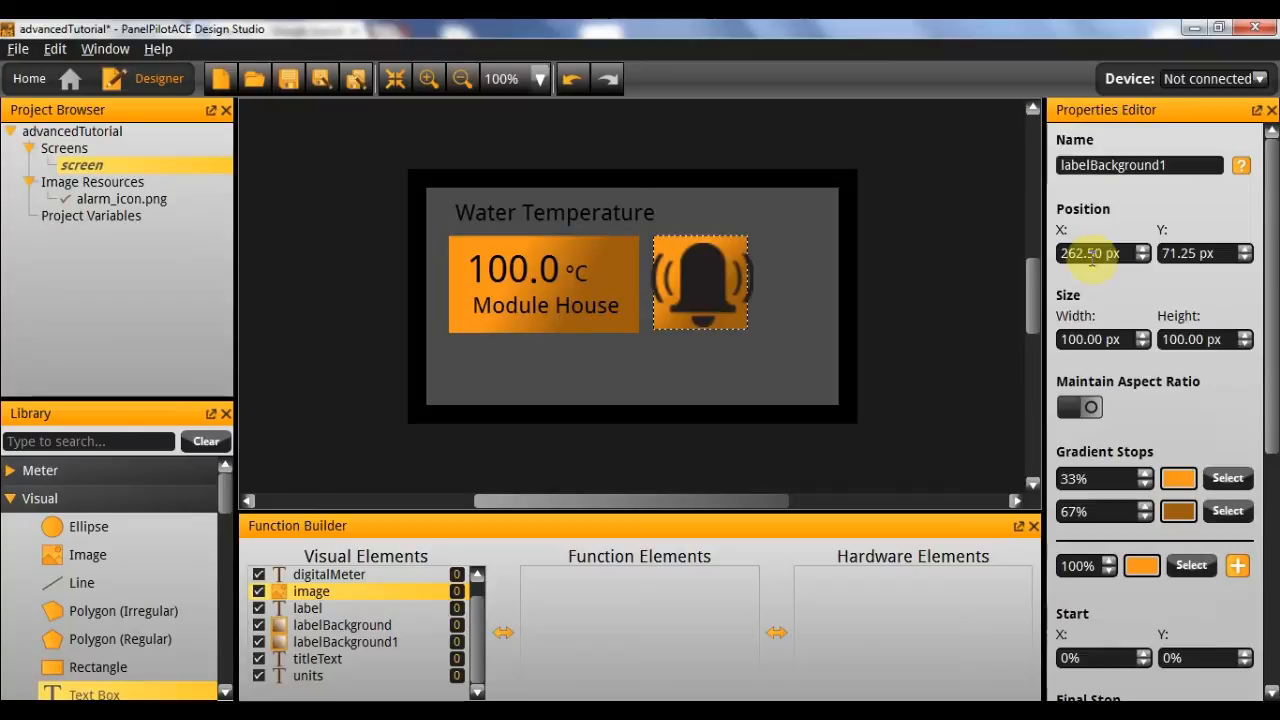
double_click(1073, 340)
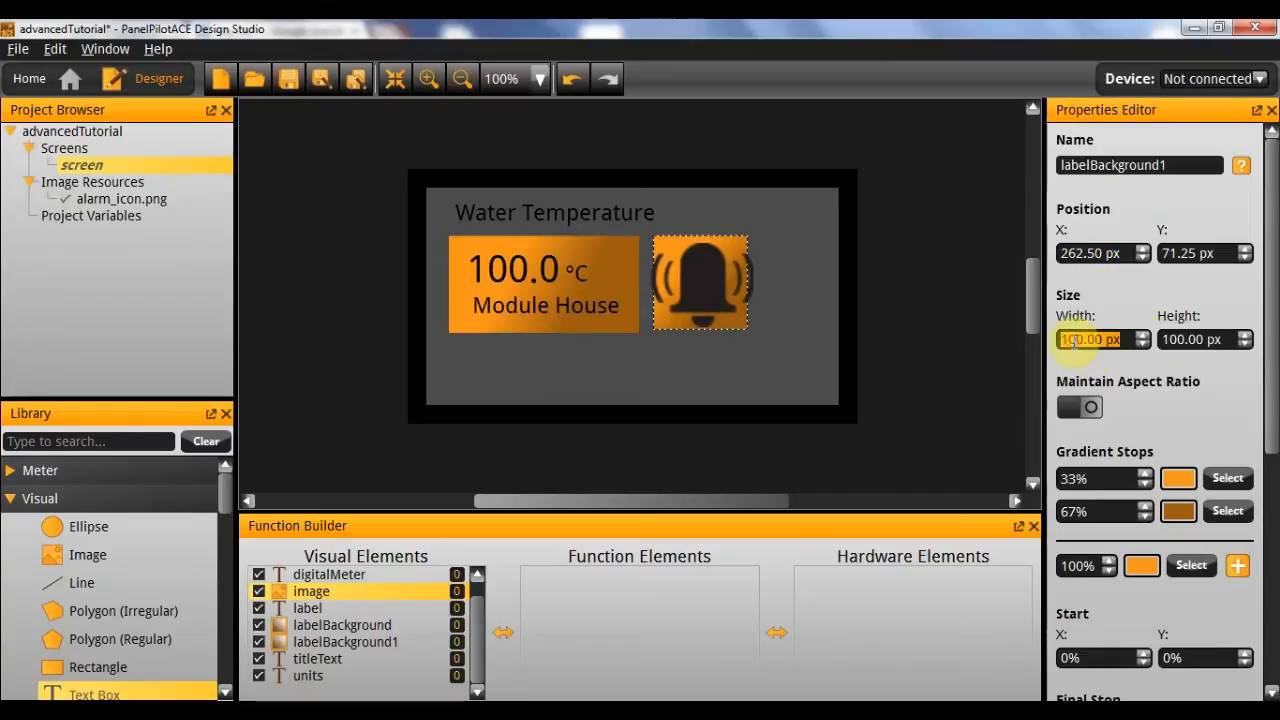
type("110")
key("Tab")
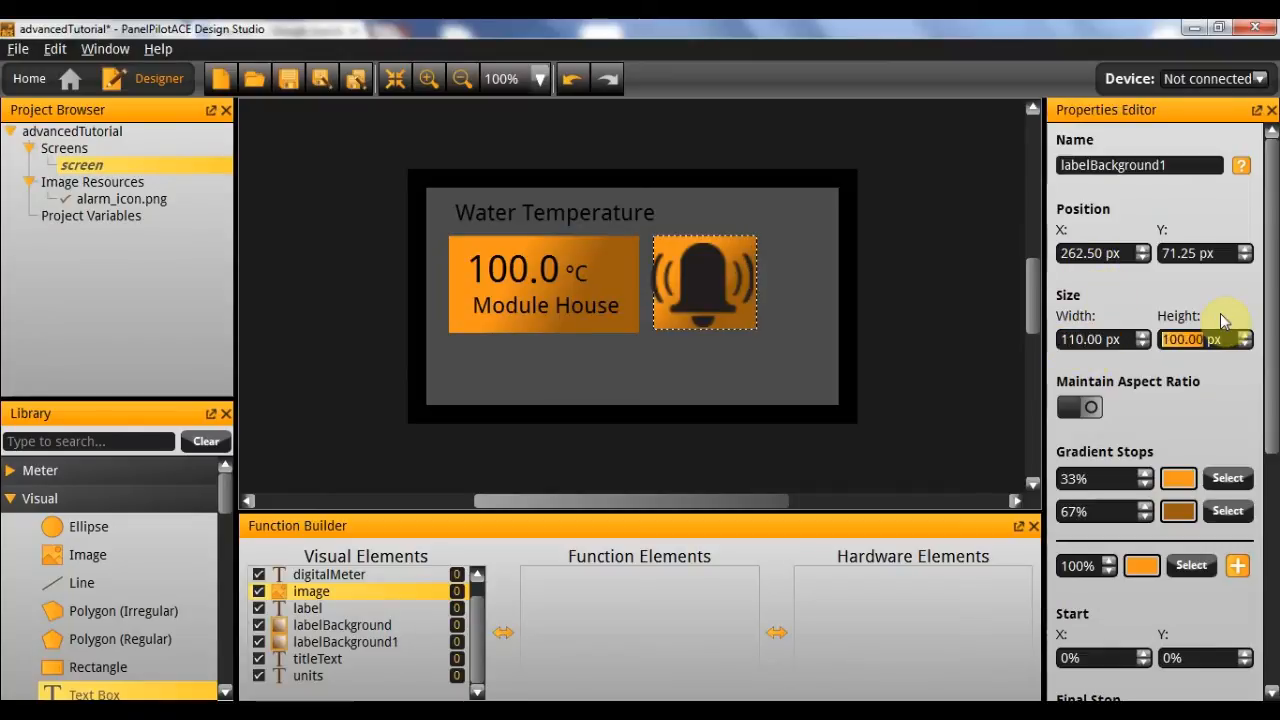
type("110")
key("Return")
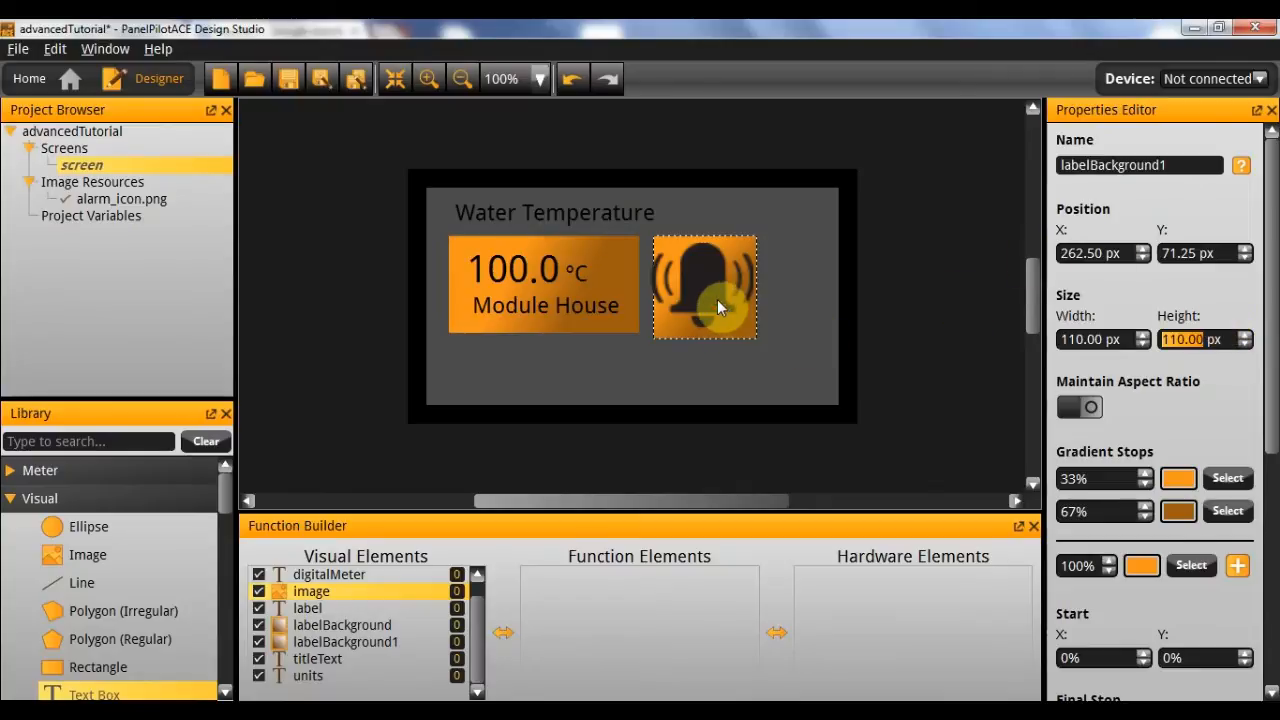
left_click(717, 299)
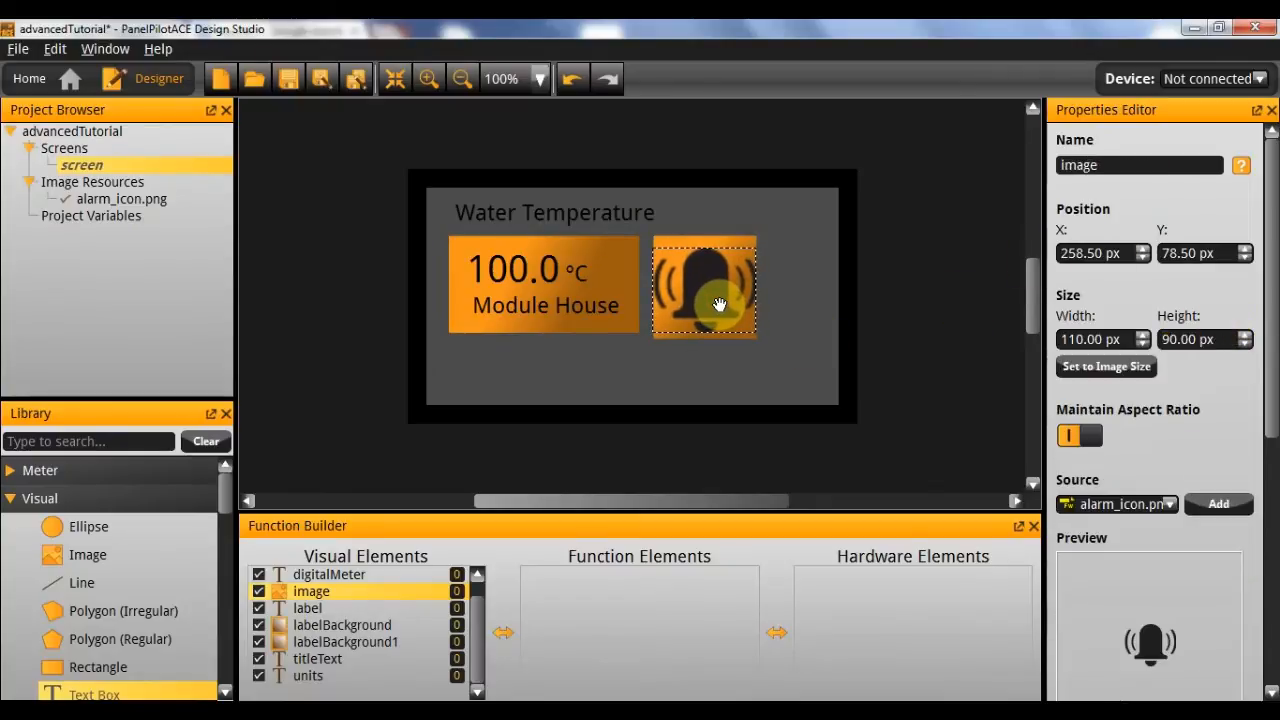
left_click_drag(718, 304, 727, 310)
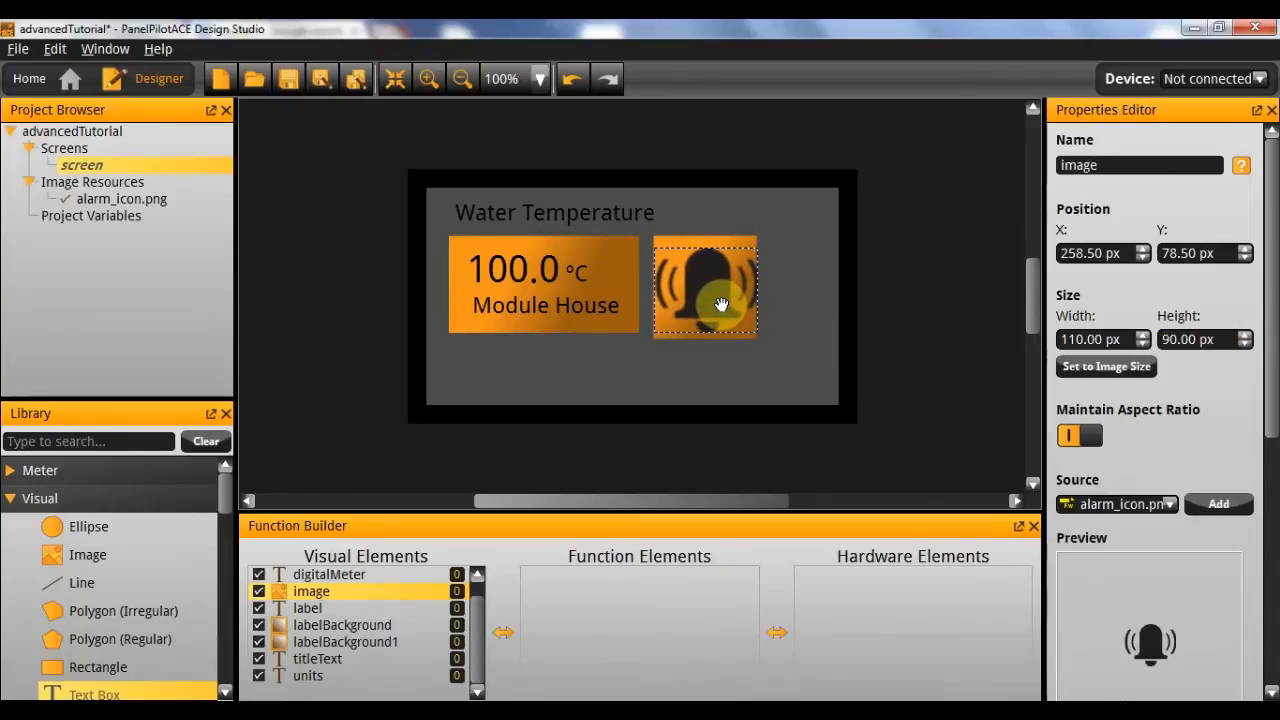
- Position the bell's orange box at X 260, Y 70
left_click(721, 244)
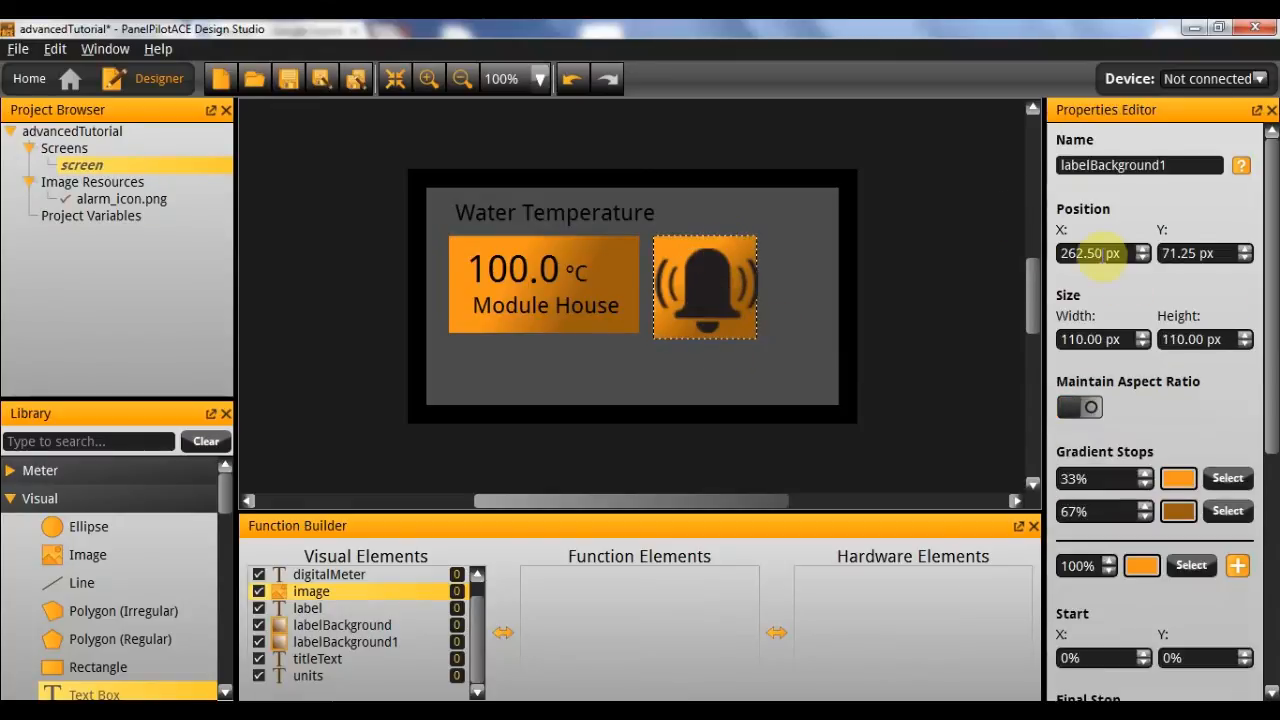
left_click_drag(1120, 253, 1062, 253)
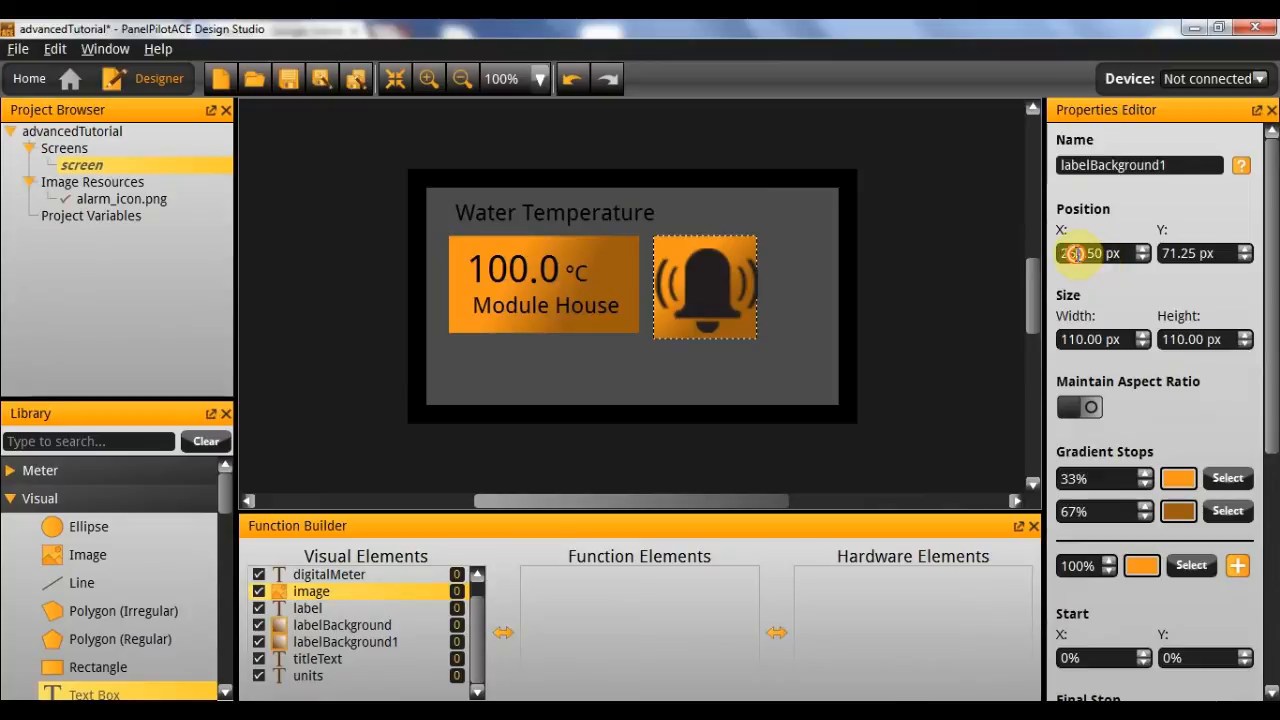
double_click(1090, 253)
type("260")
key("Tab")
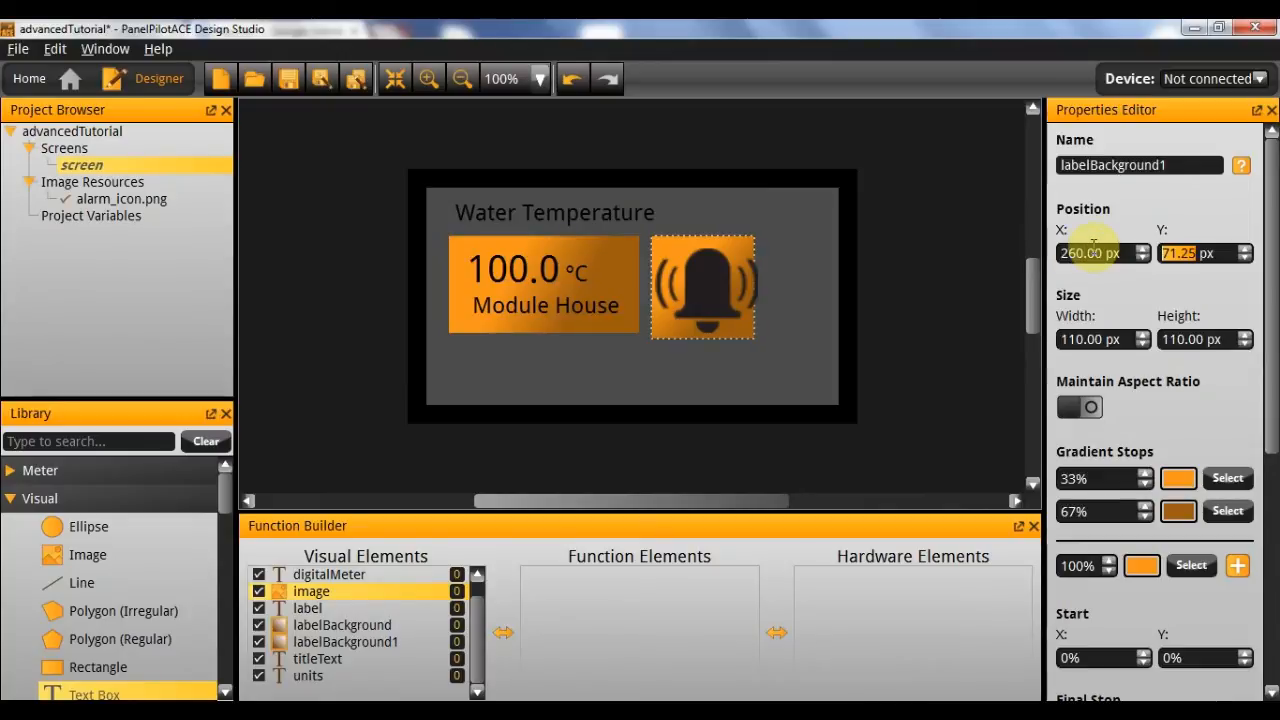
type("70")
key("Return")
- Position the bell image at X 260, Y 80
left_click(701, 294)
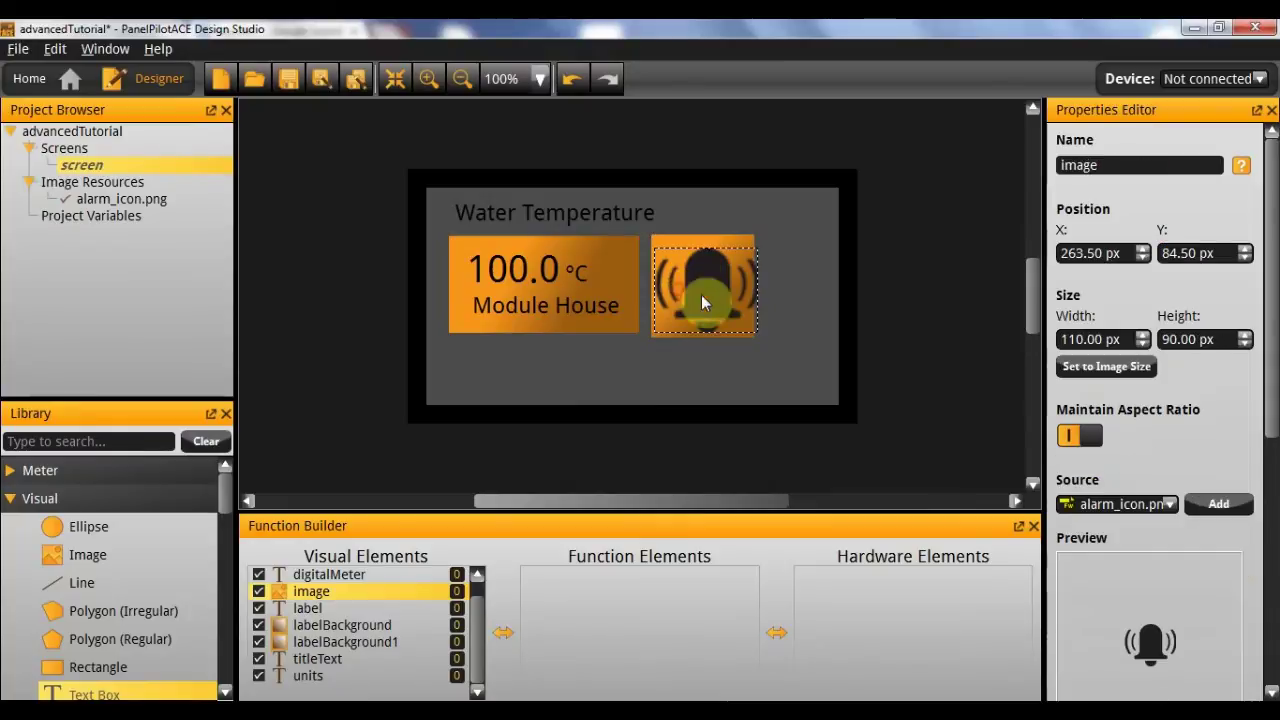
double_click(1070, 254)
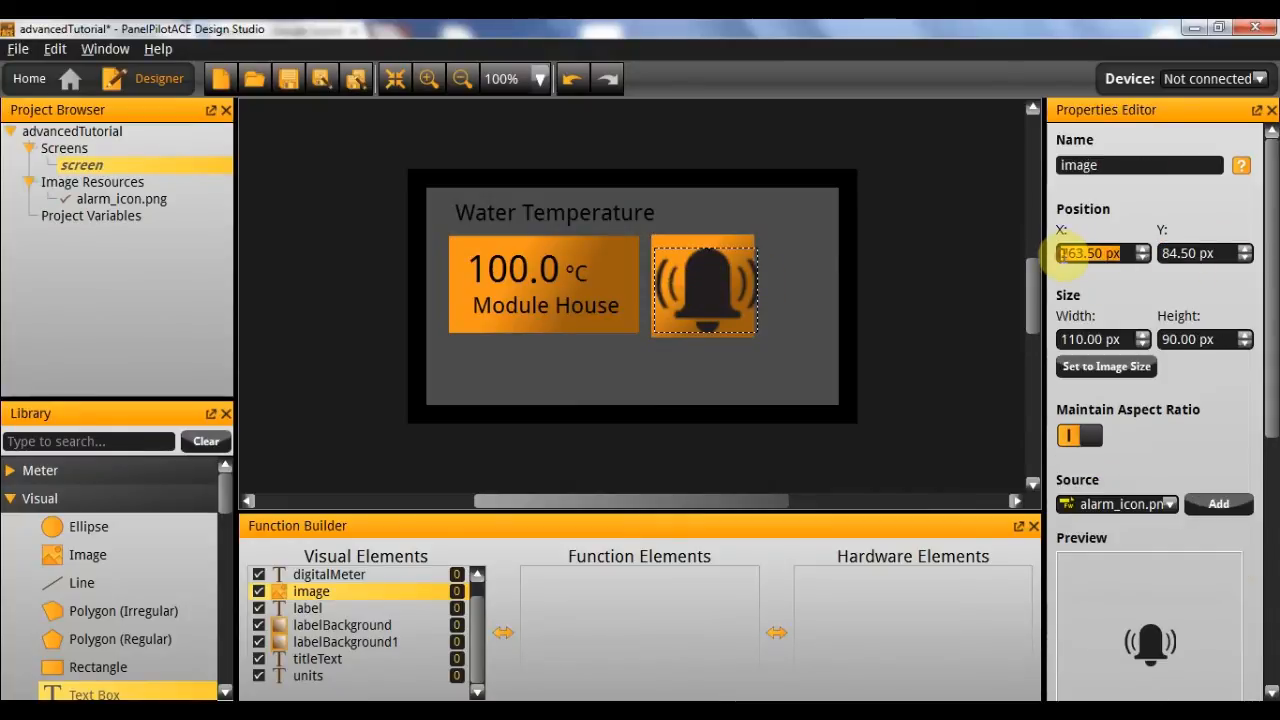
type("260")
key("Return")
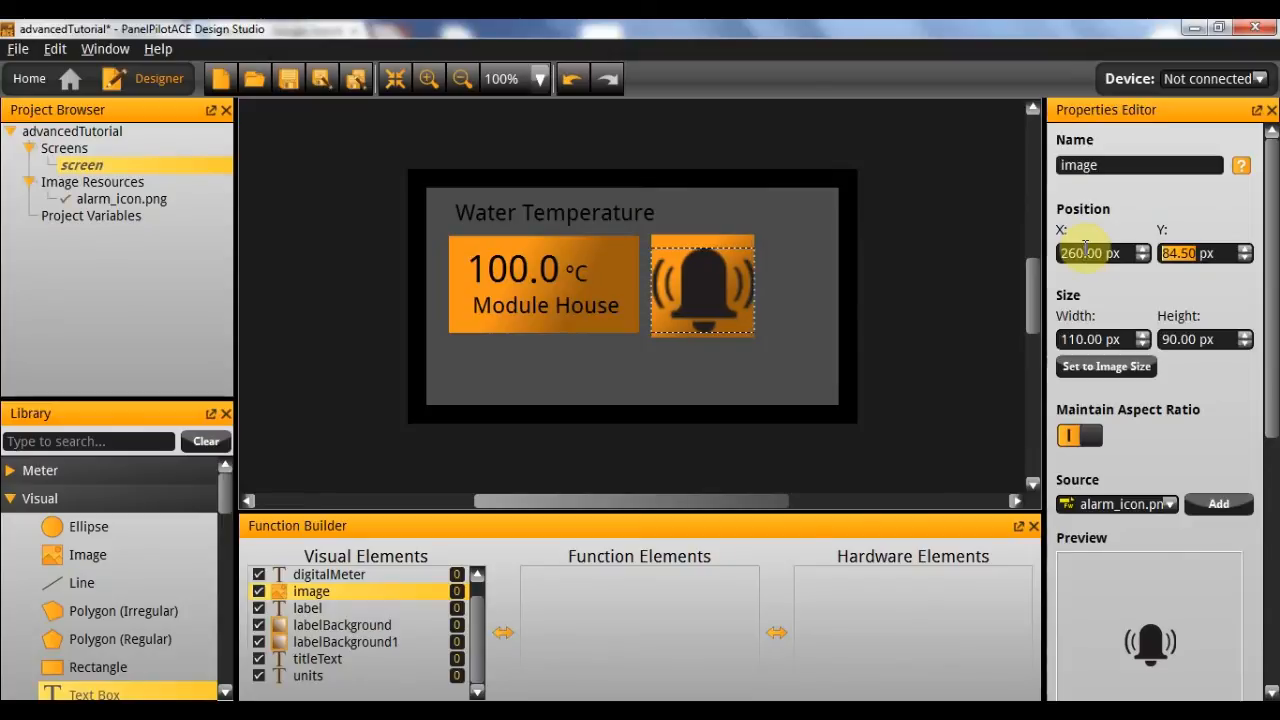
type("80")
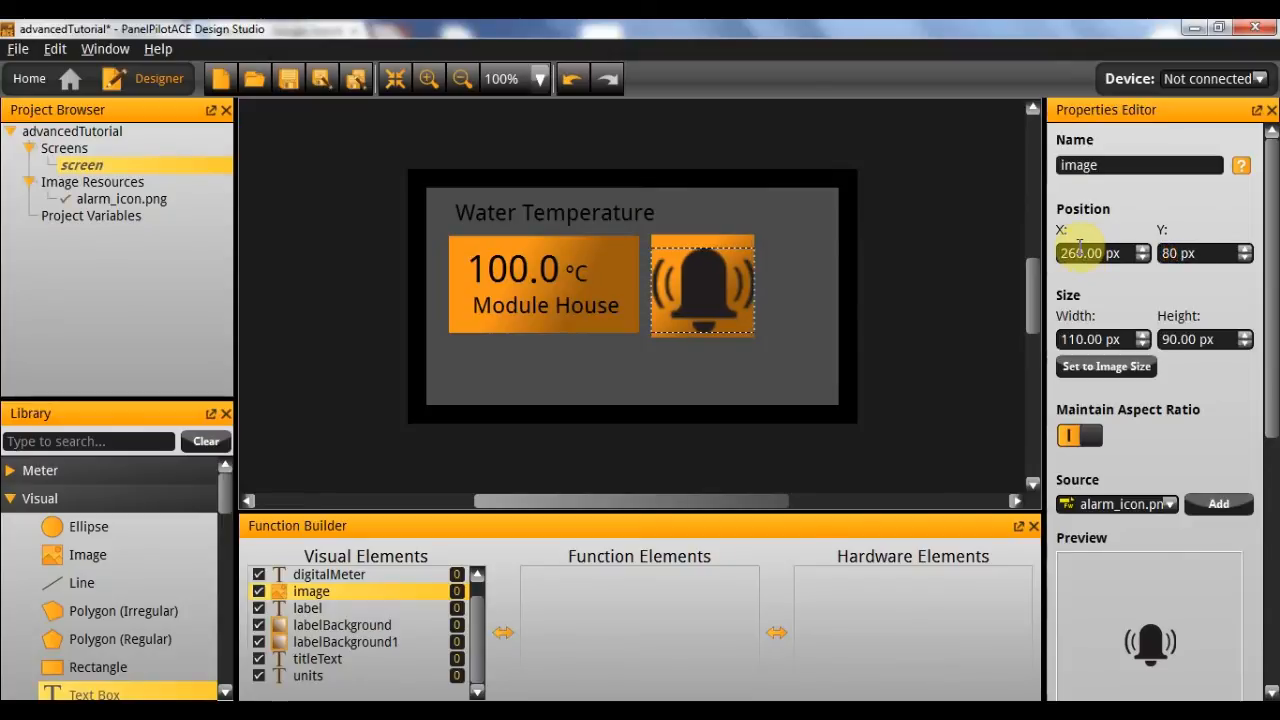
key("Return")
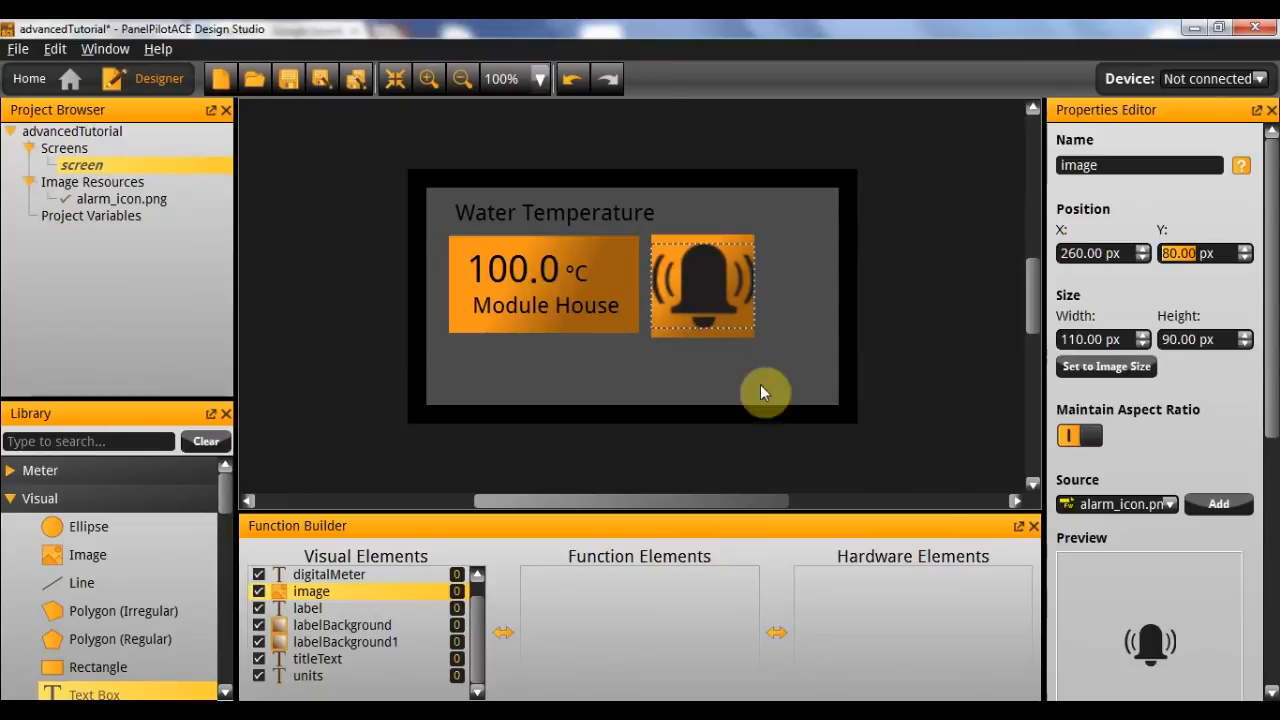
left_click(760, 384)
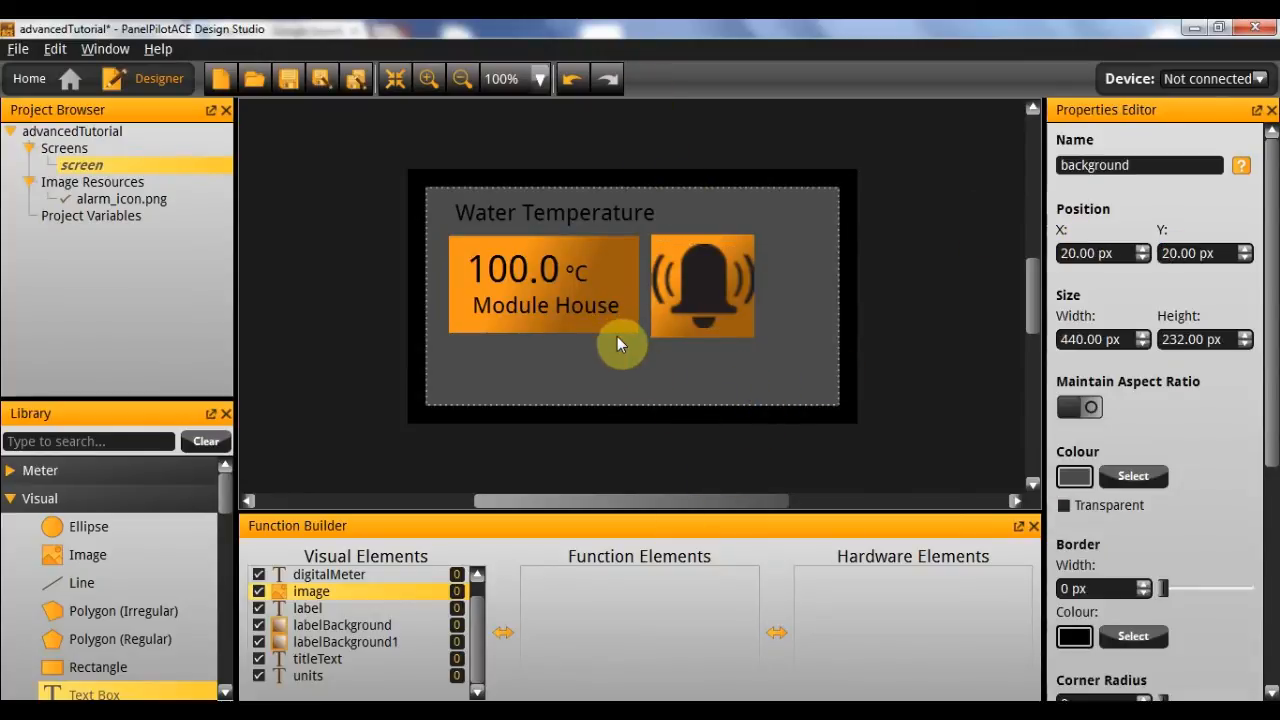
- Resize the temperature box to 200 px wide by 110 px high
left_click(660, 335)
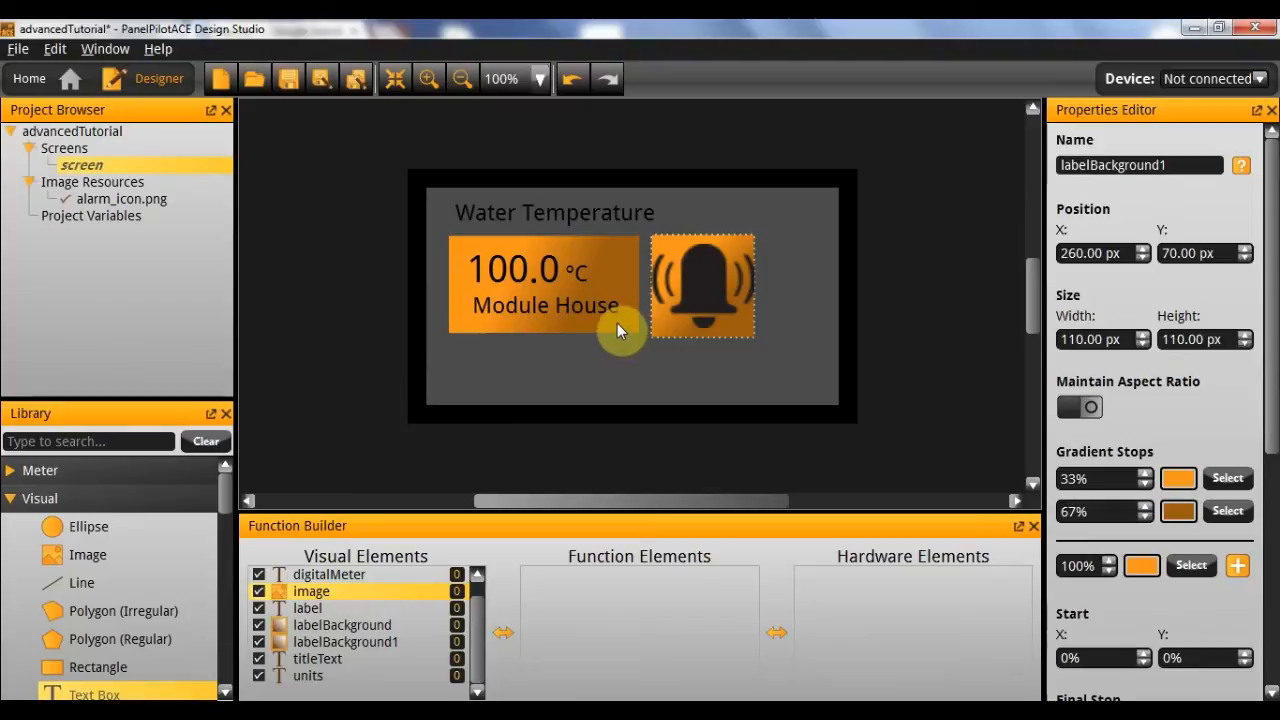
left_click(616, 325)
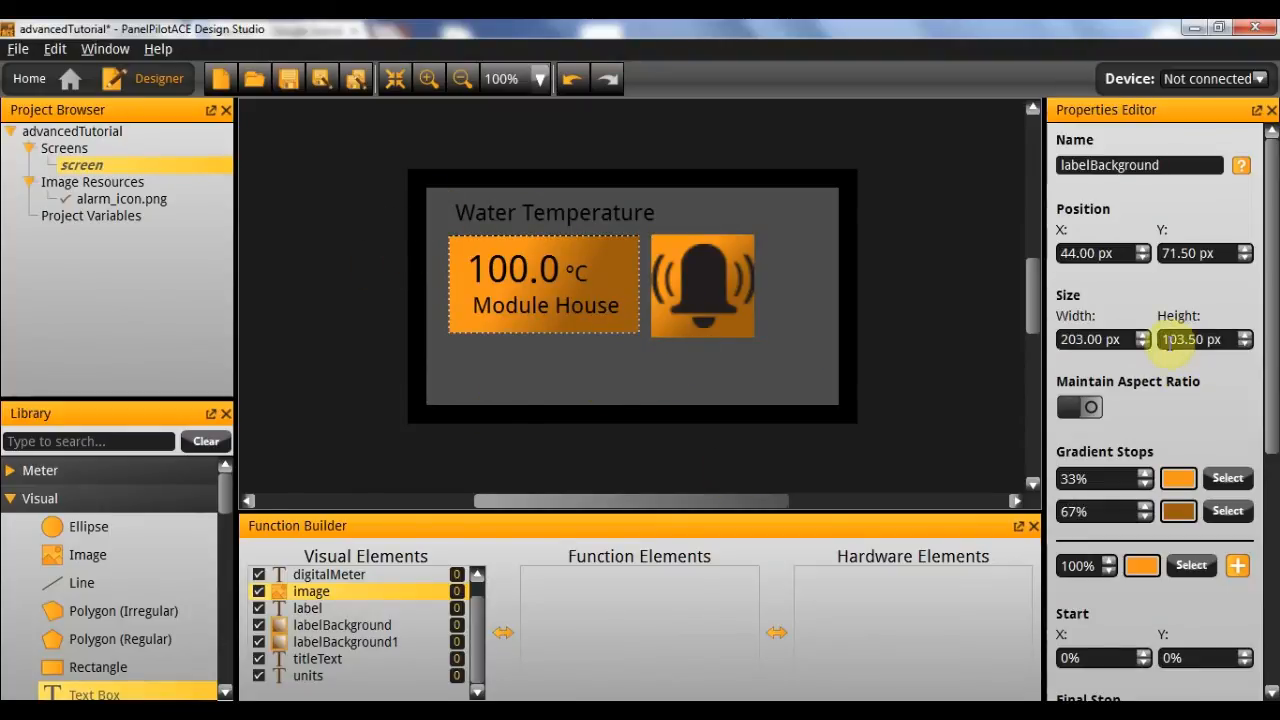
left_click(1172, 341)
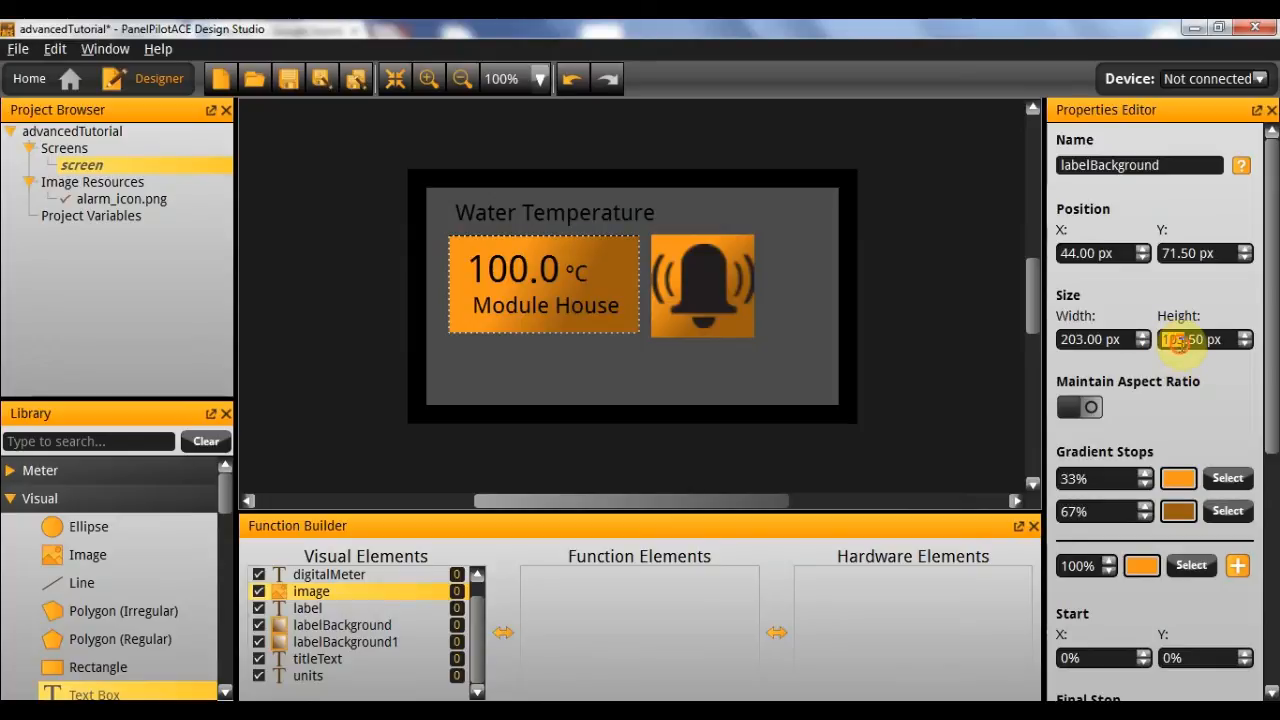
type("110")
key("Return")
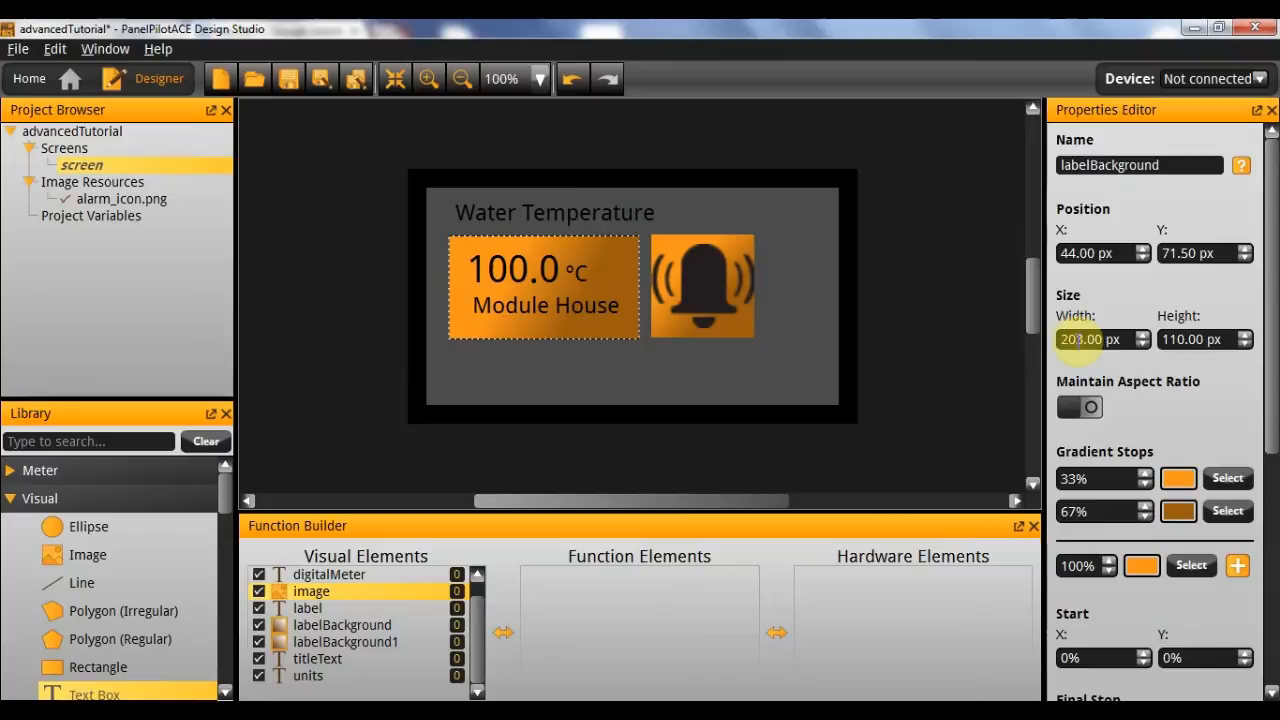
double_click(1082, 340)
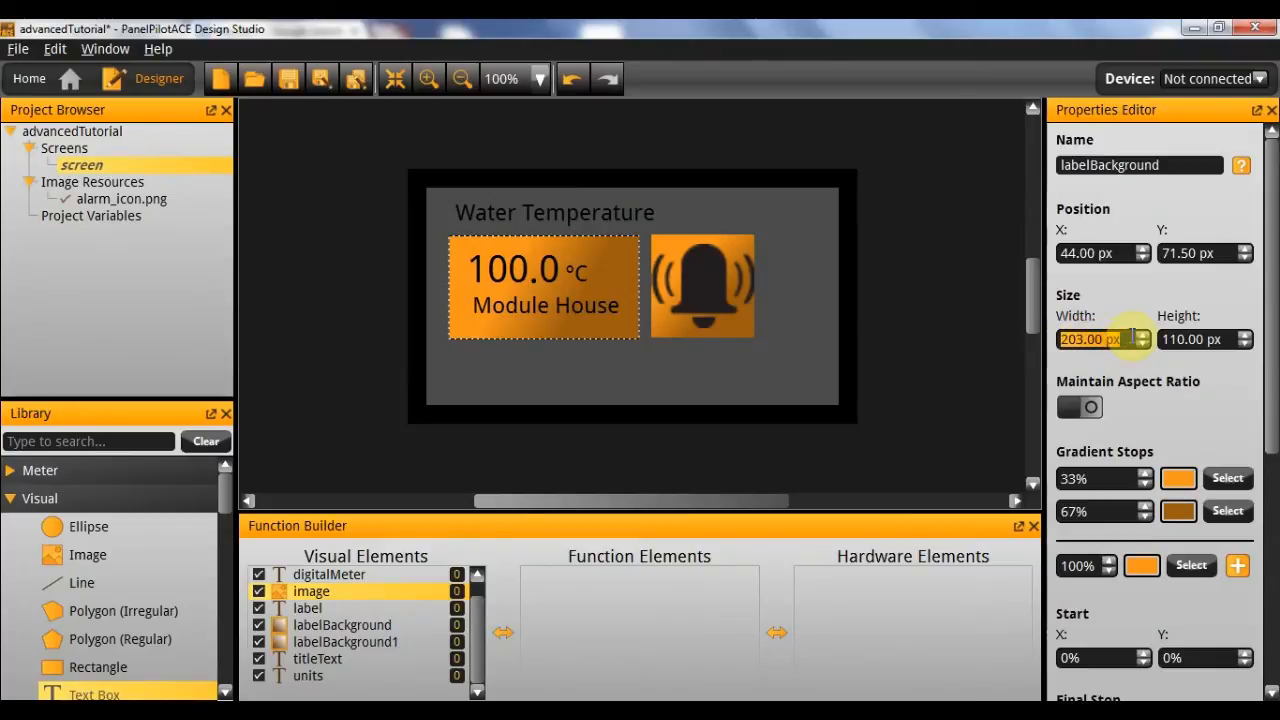
type("200")
key("Return")
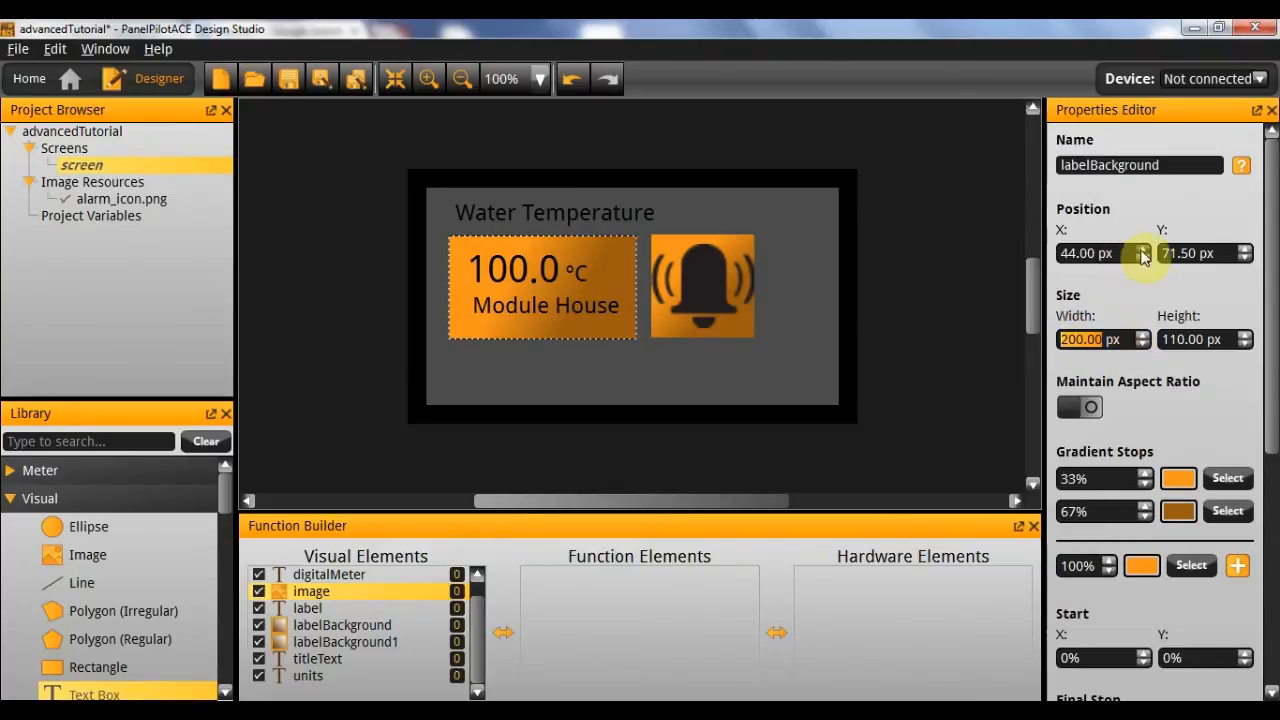
- Move the temperature box to X 45, Y 70, comparing it with the bell box
left_click(1143, 247)
mouse_move(1178, 253)
left_mouse_down()
mouse_move(1165, 253)
mouse_move(1215, 253)
left_mouse_up()
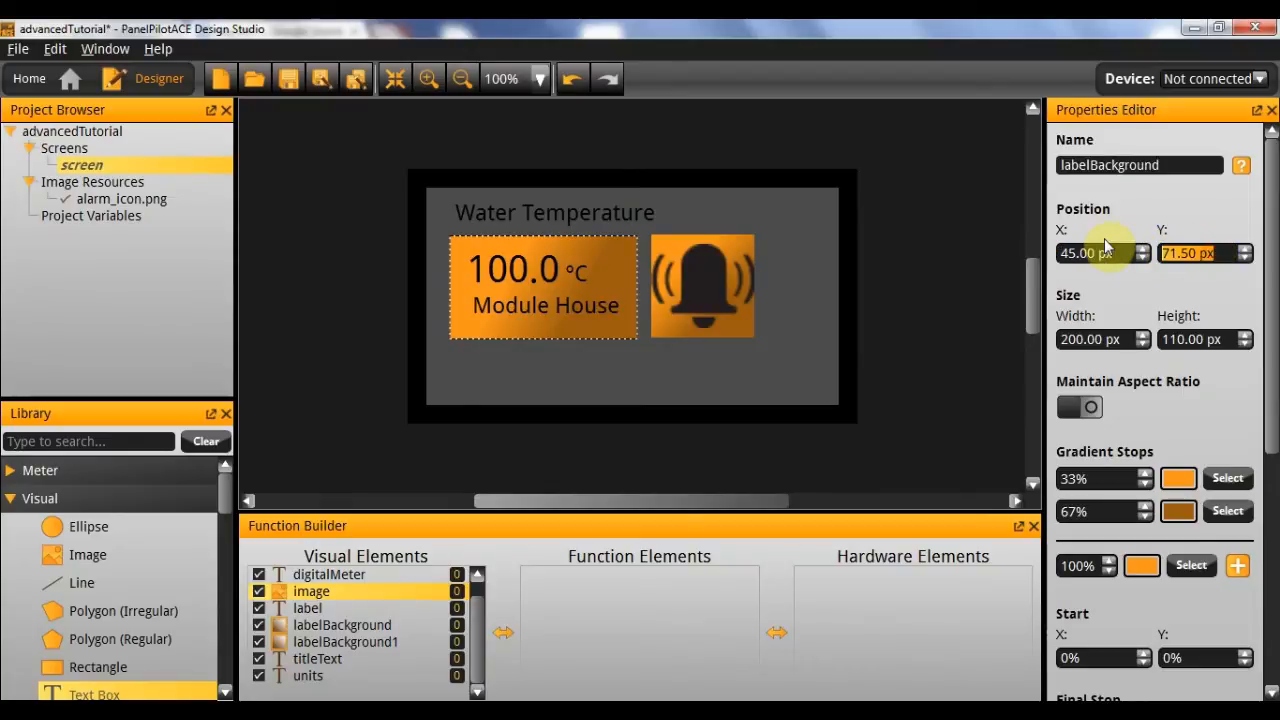
type("70")
key("Return")
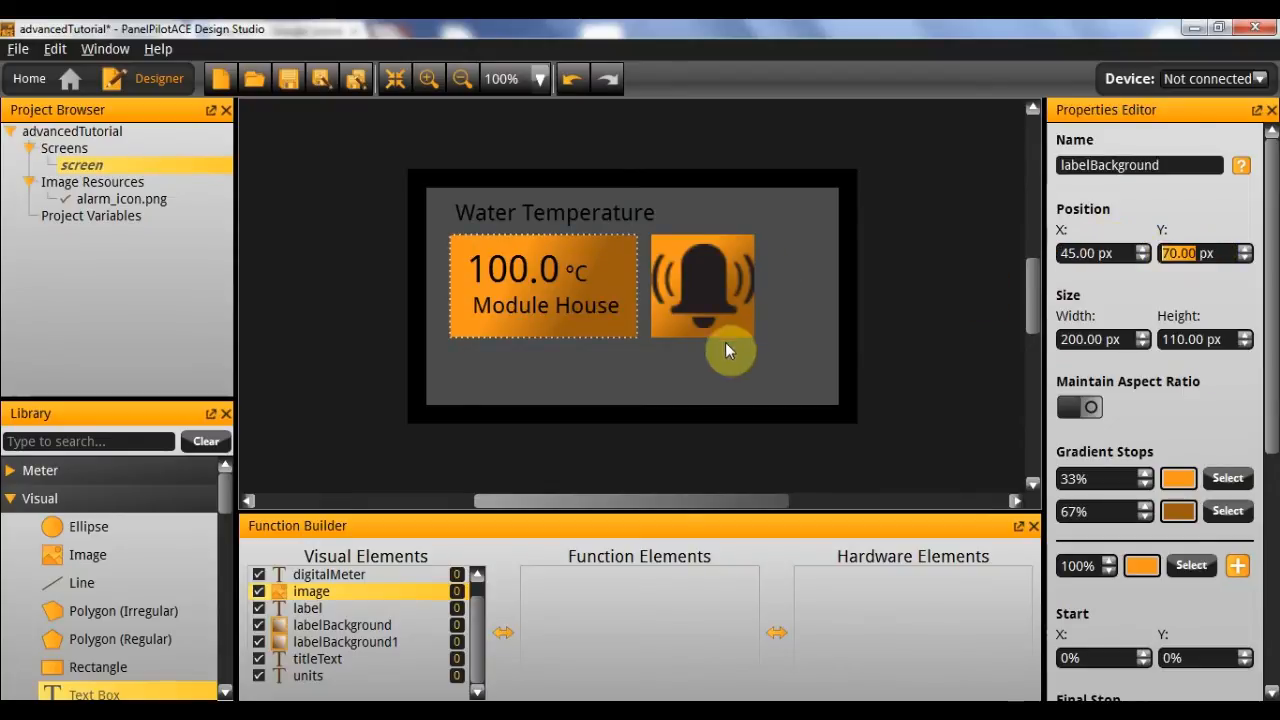
left_click(744, 331)
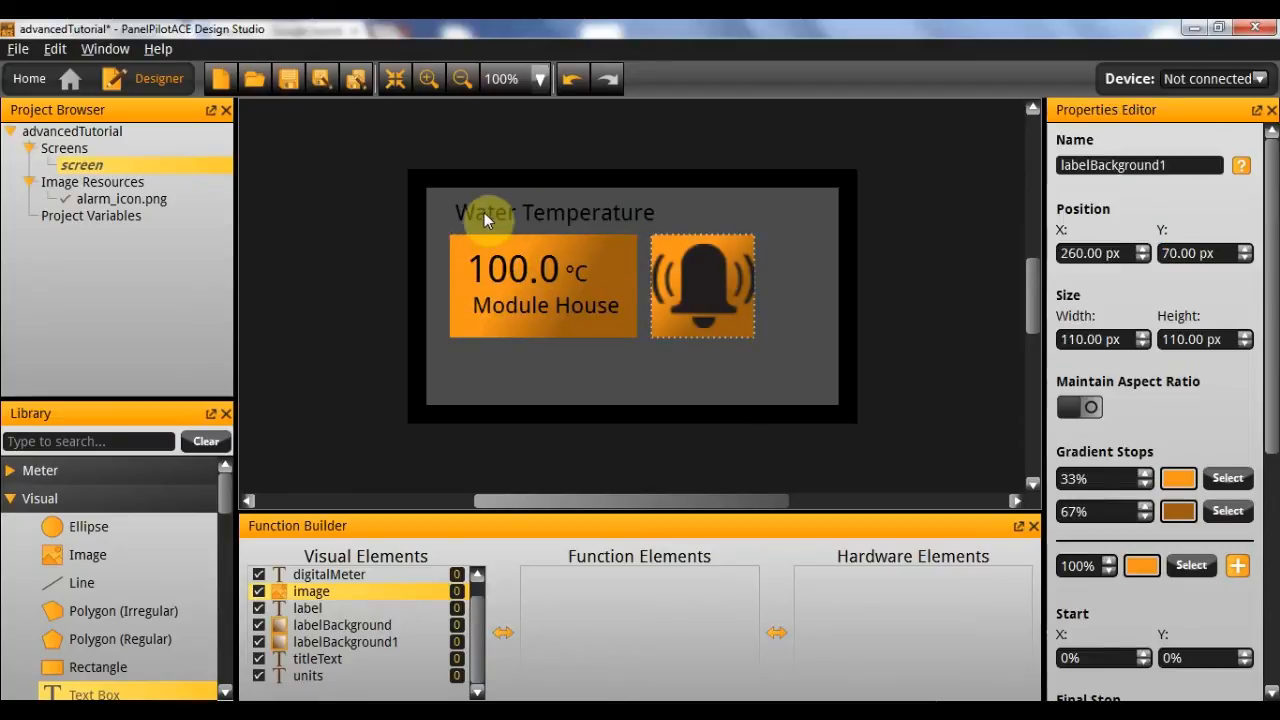
left_click(455, 250)
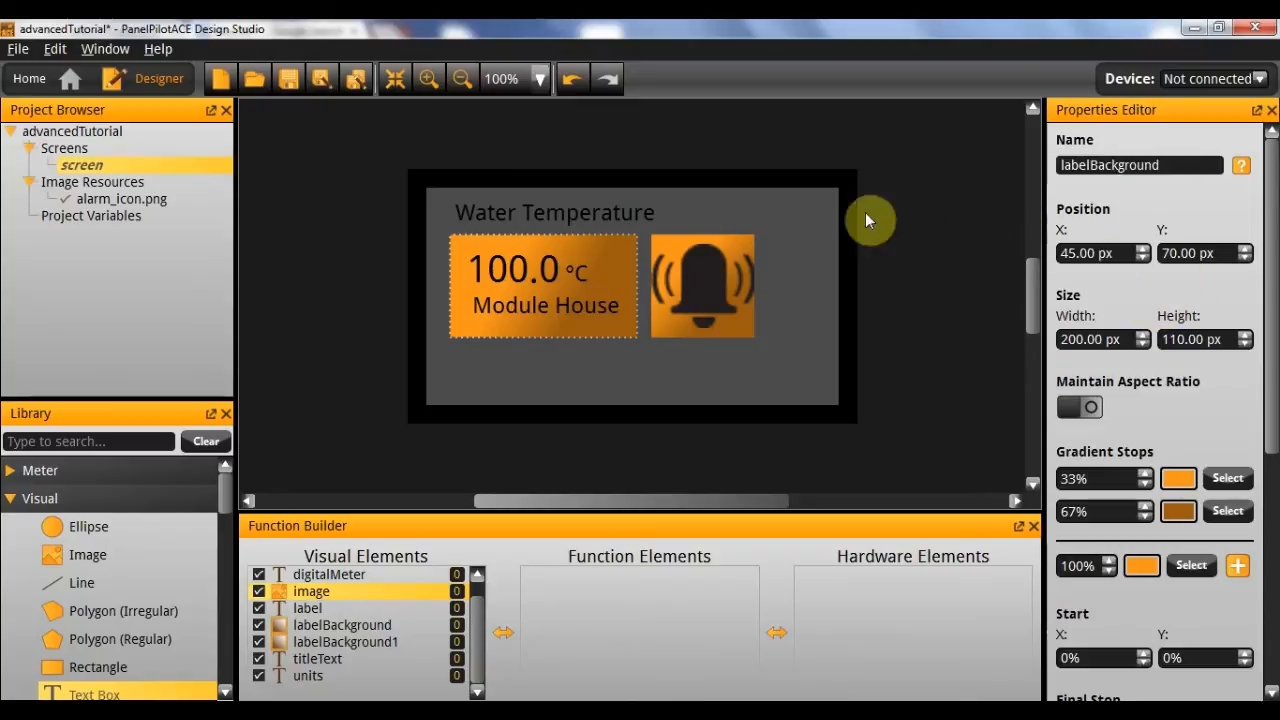
- Move the Water Temperature title to X 45, aligned with the temperature box
left_click(570, 213)
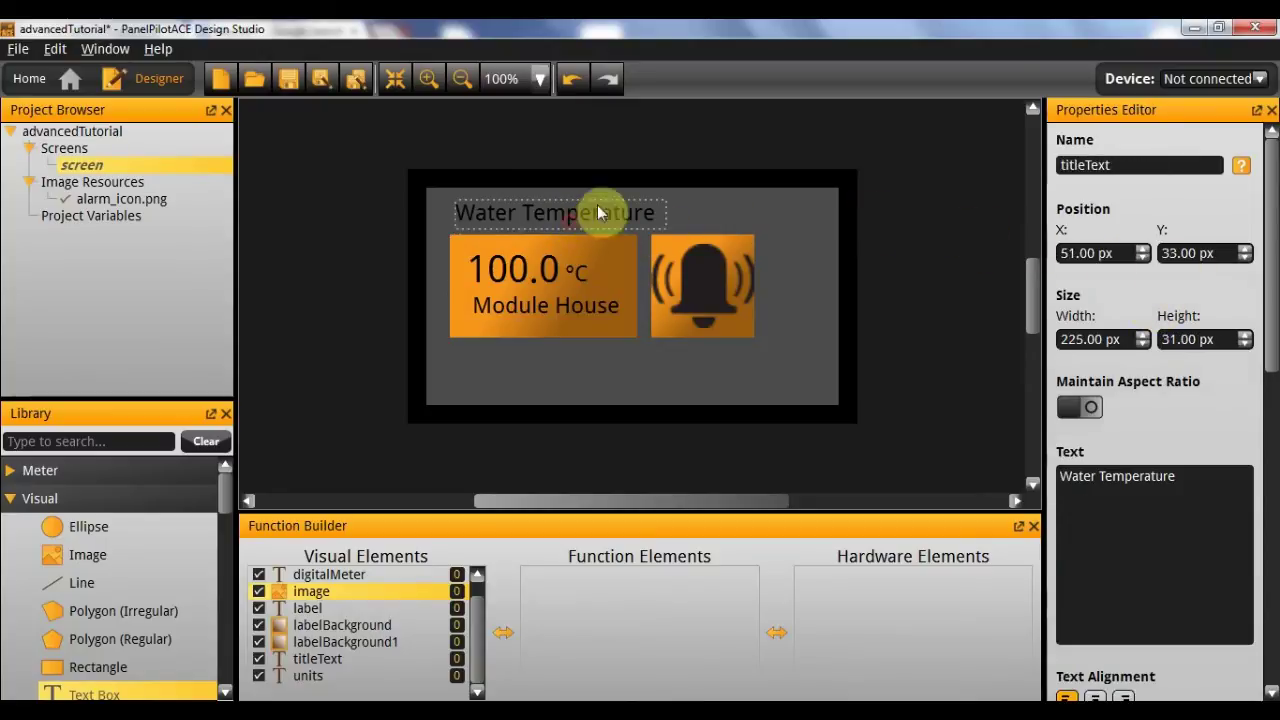
double_click(1070, 253)
type("45")
key("Return")
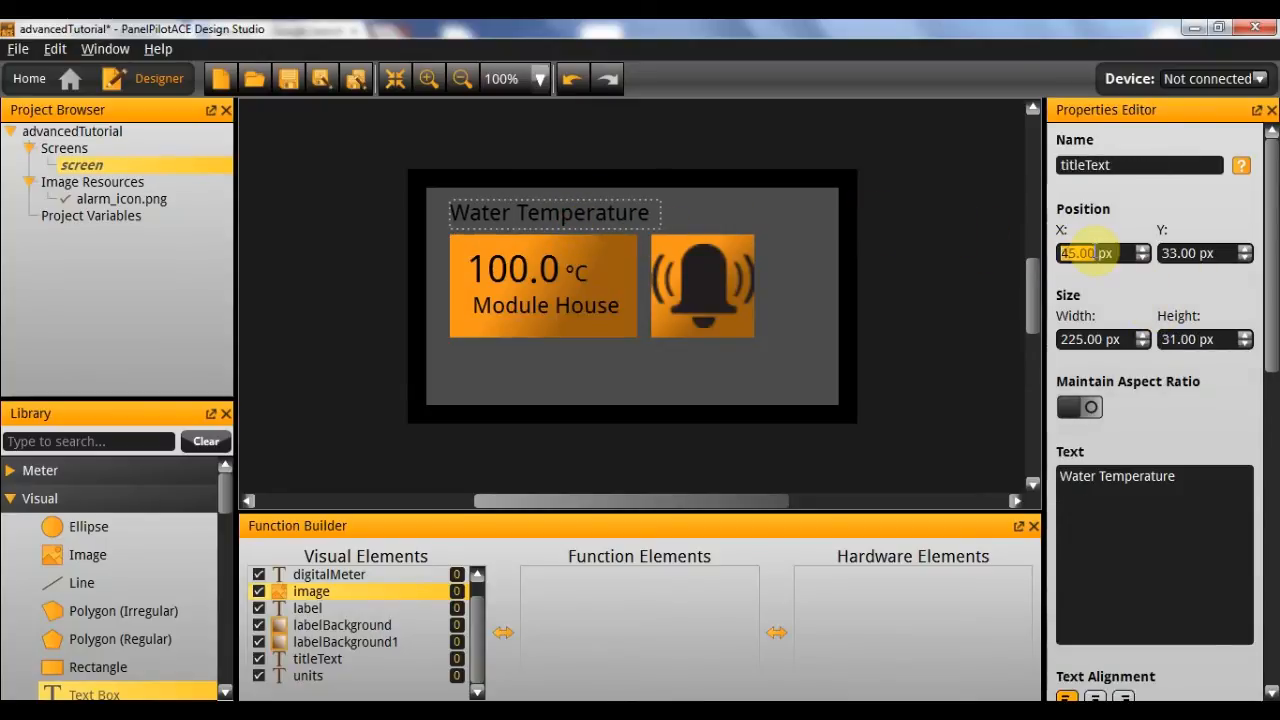
left_click(490, 267)
left_click(628, 354)
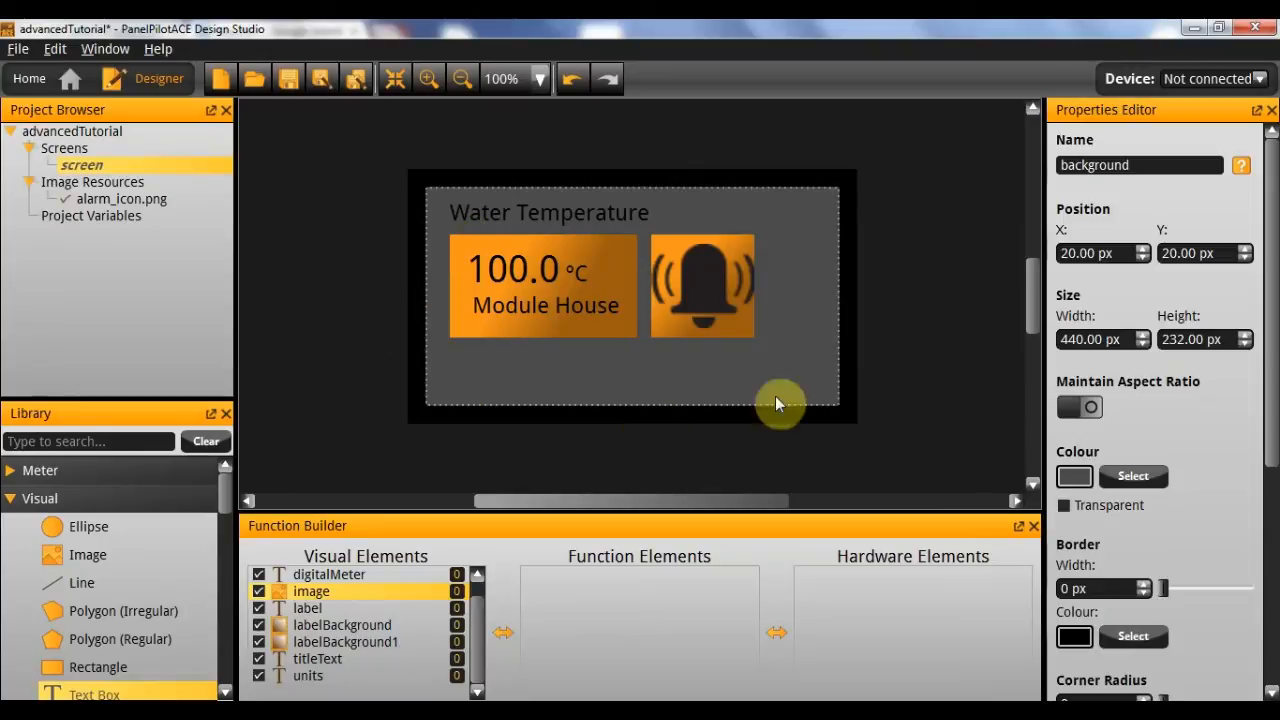
- Shrink the bell image to height 80 (98 × 80), keeping proportions, centred in its box
left_click(725, 290)
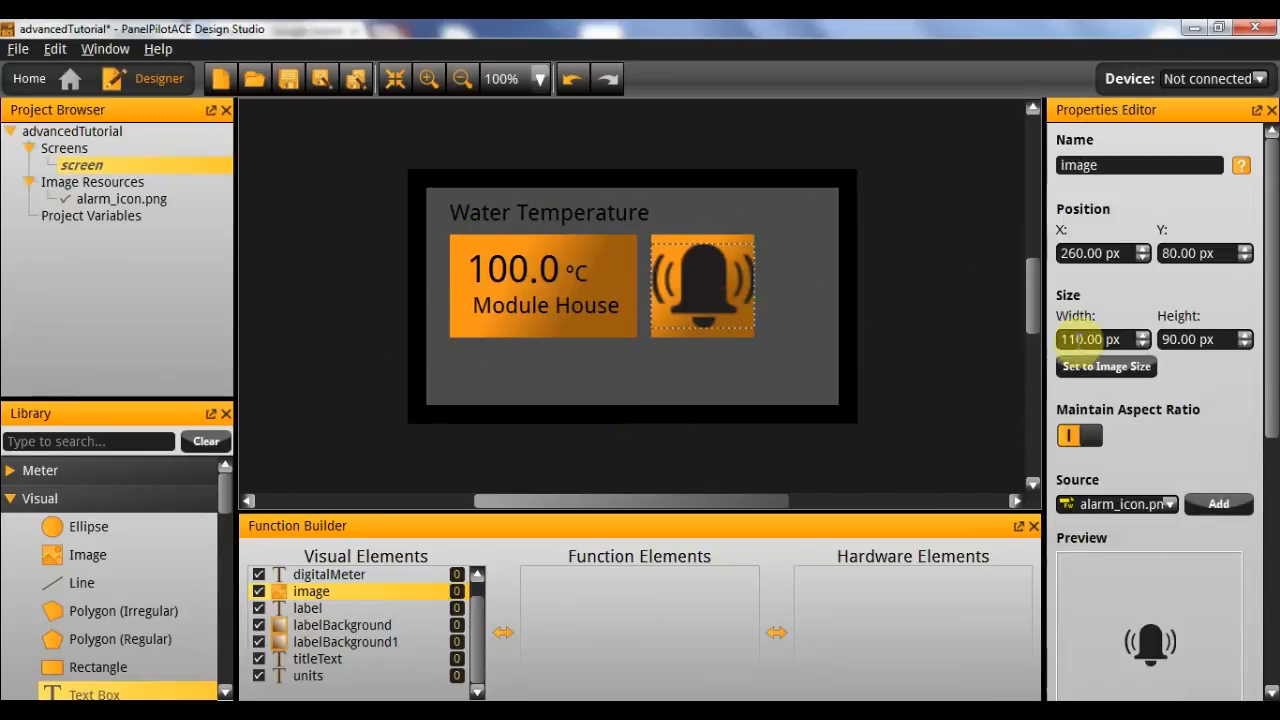
left_click(1185, 339)
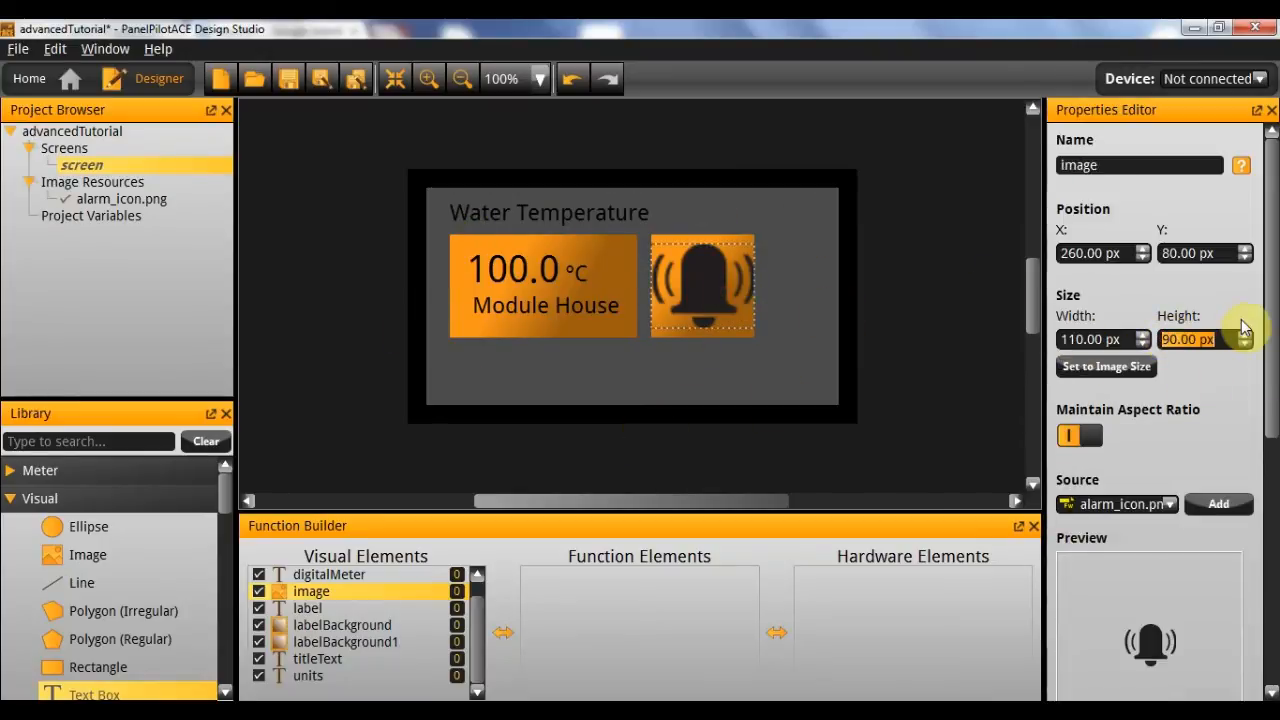
type("80")
key("Return")
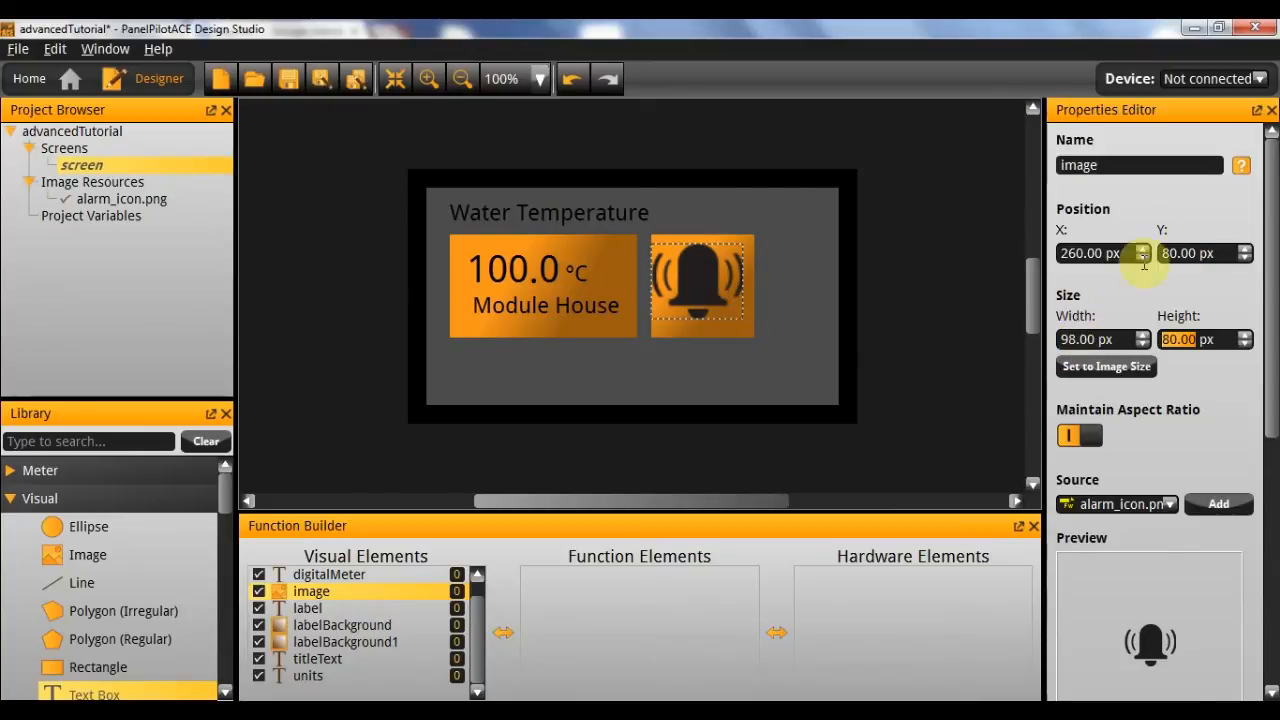
left_click(722, 335)
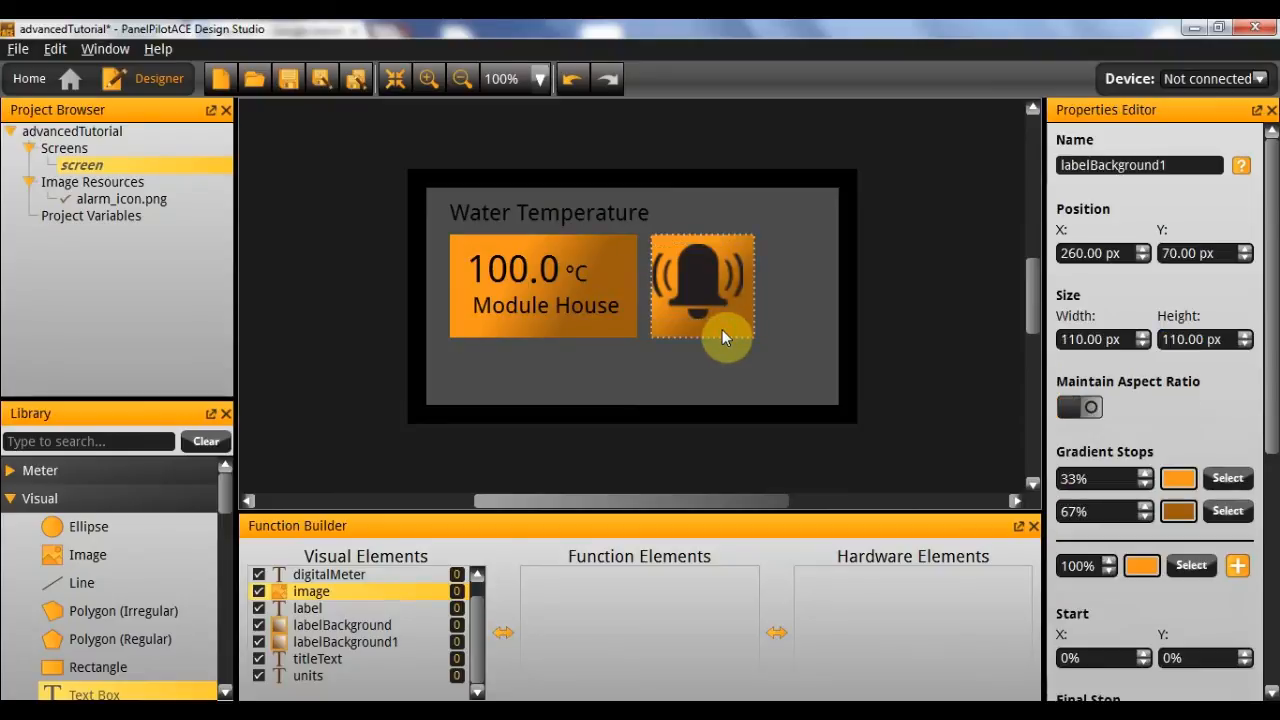
left_click(697, 290)
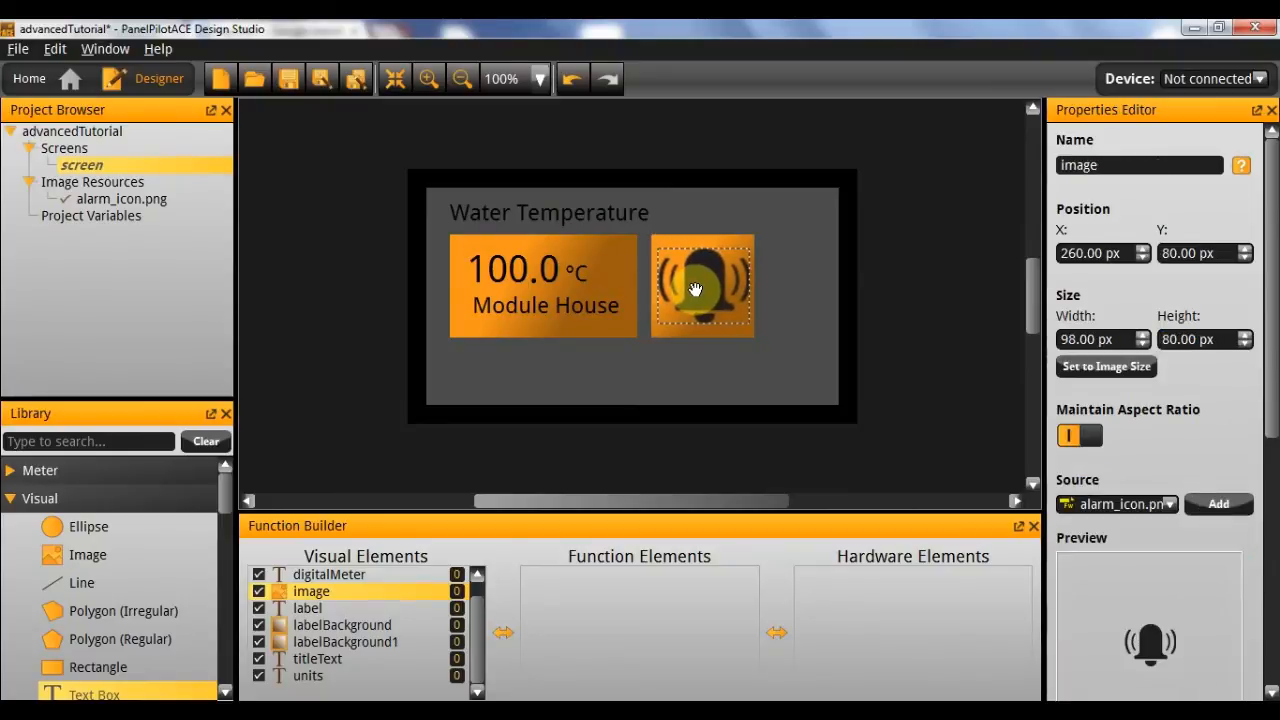
left_click(795, 291)
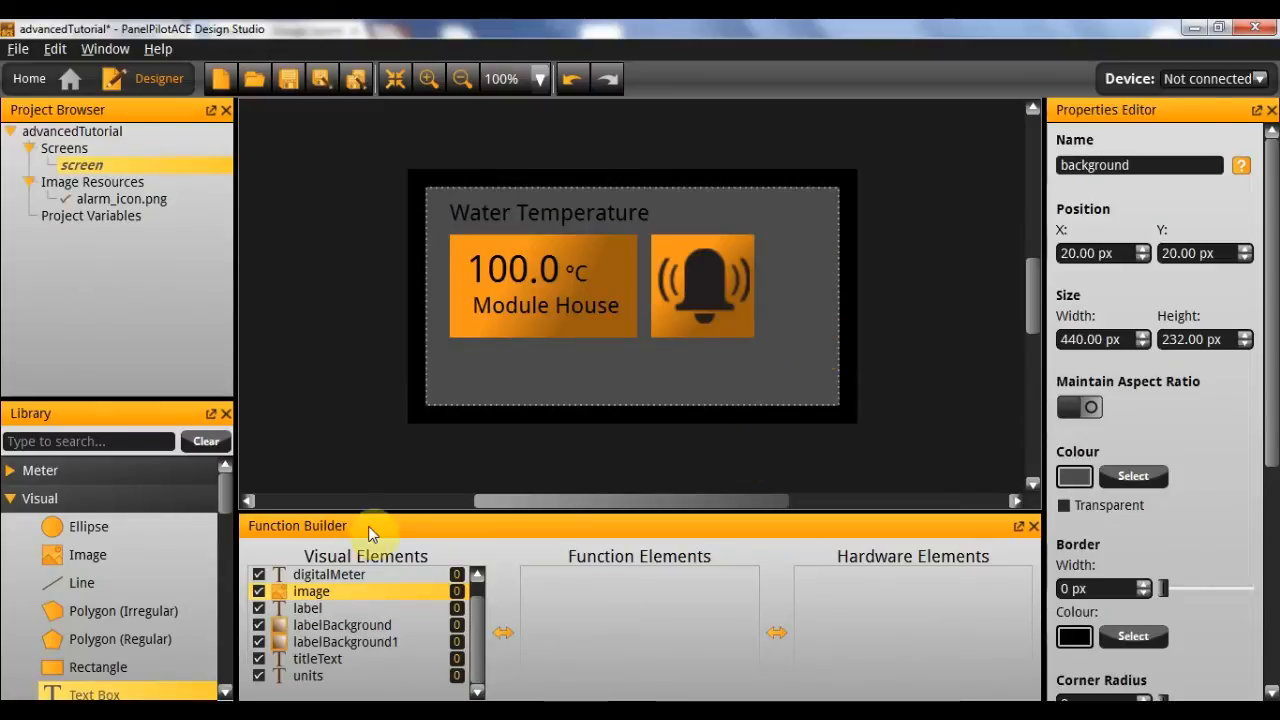
scroll(136, 520, "down", 5)
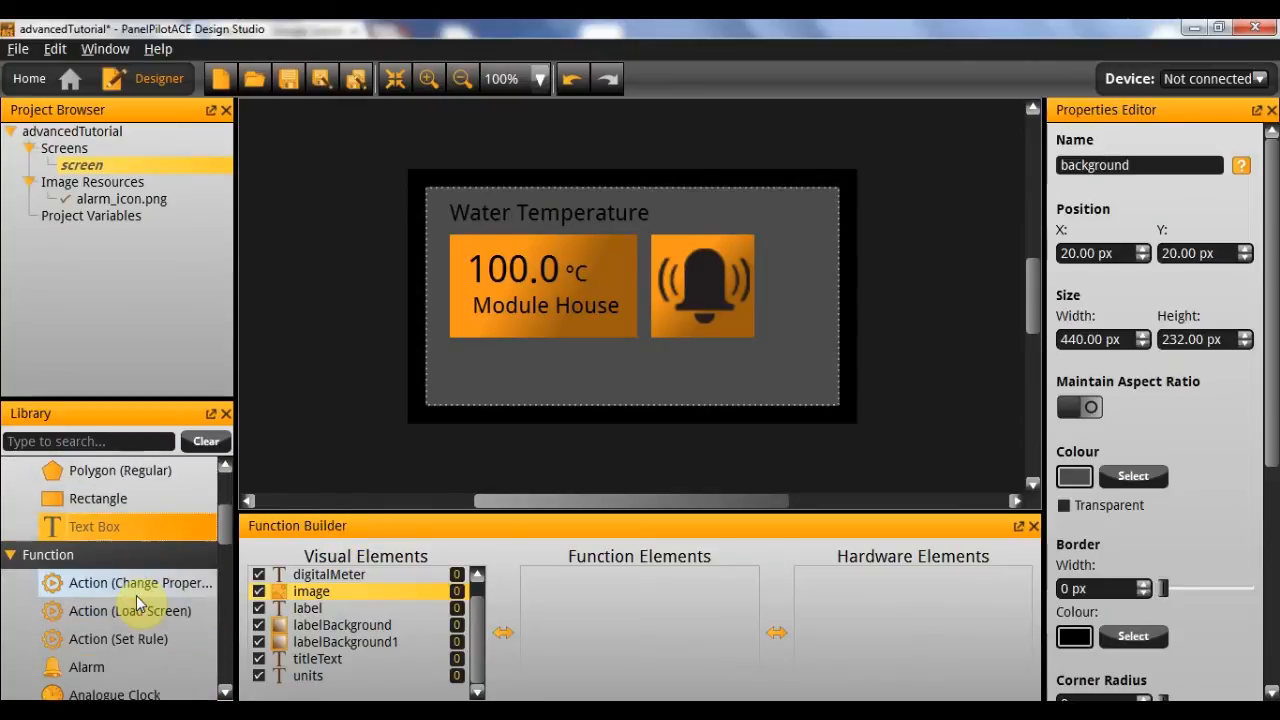
scroll(138, 598, "down", 5)
scroll(130, 605, "down", 3)
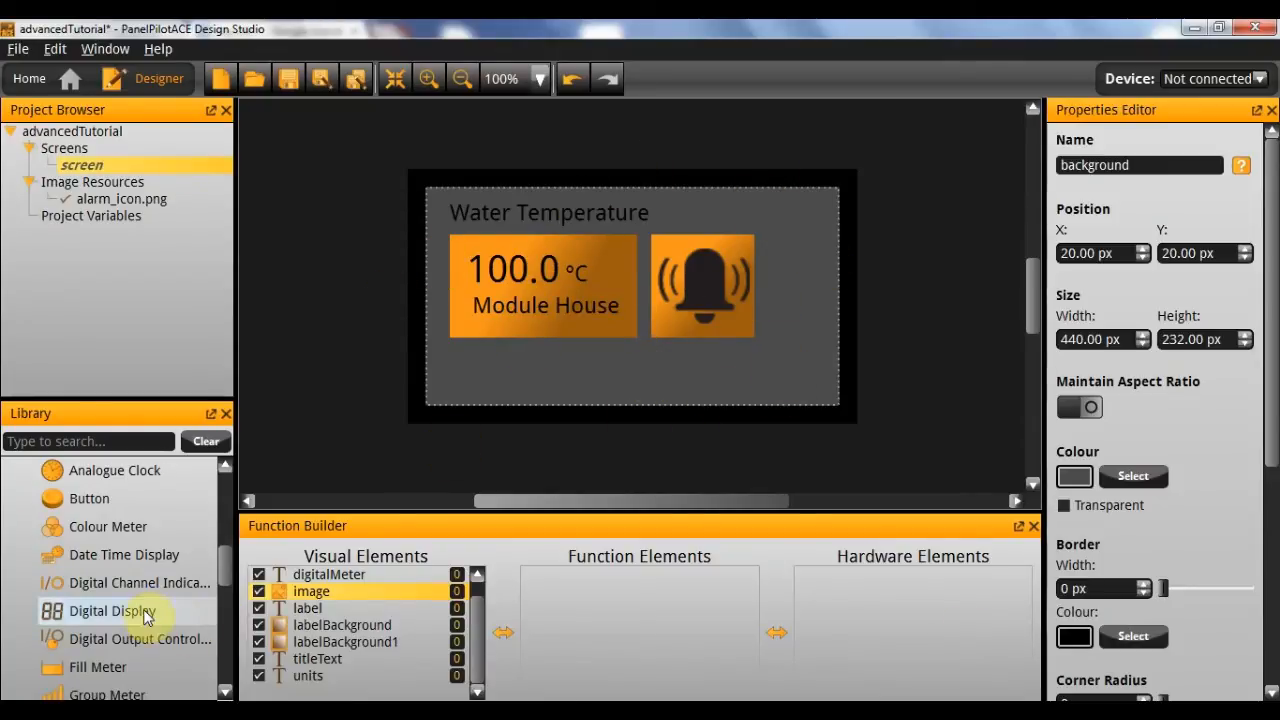
scroll(150, 600, "up", 4)
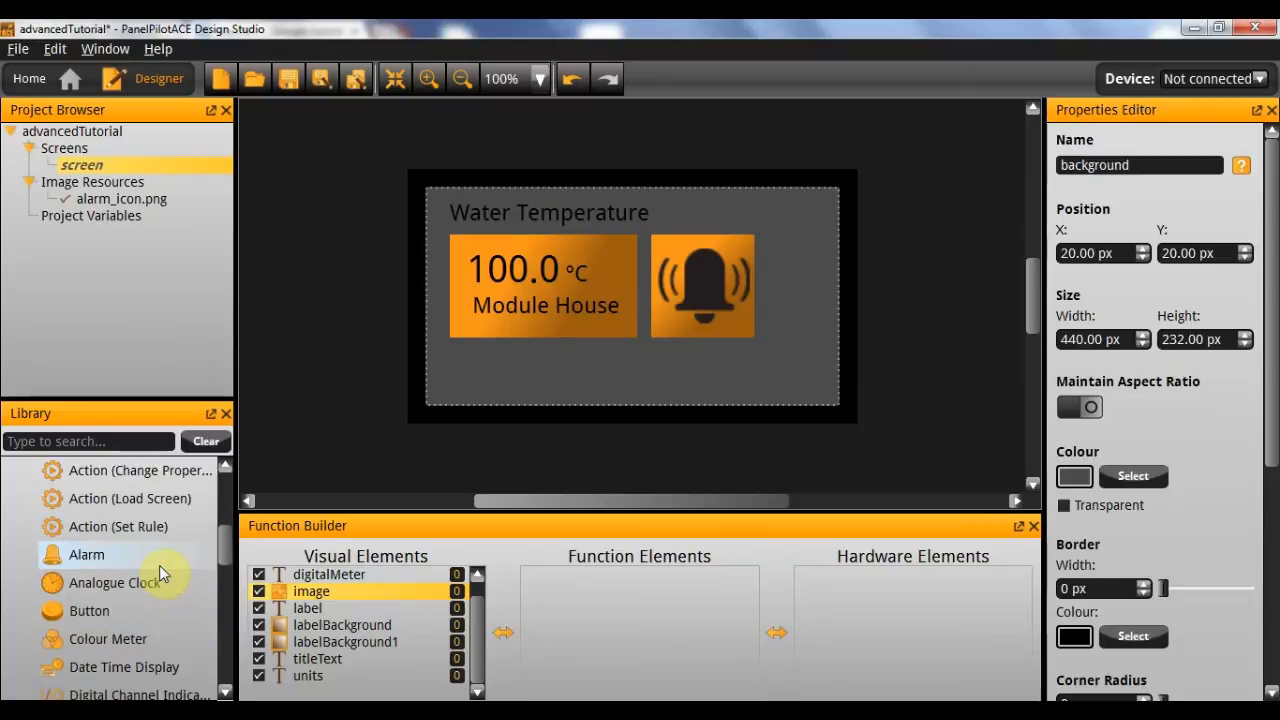
scroll(159, 565, "down", 4)
scroll(159, 580, "down", 4)
scroll(158, 594, "down", 3)
scroll(158, 594, "down", 3)
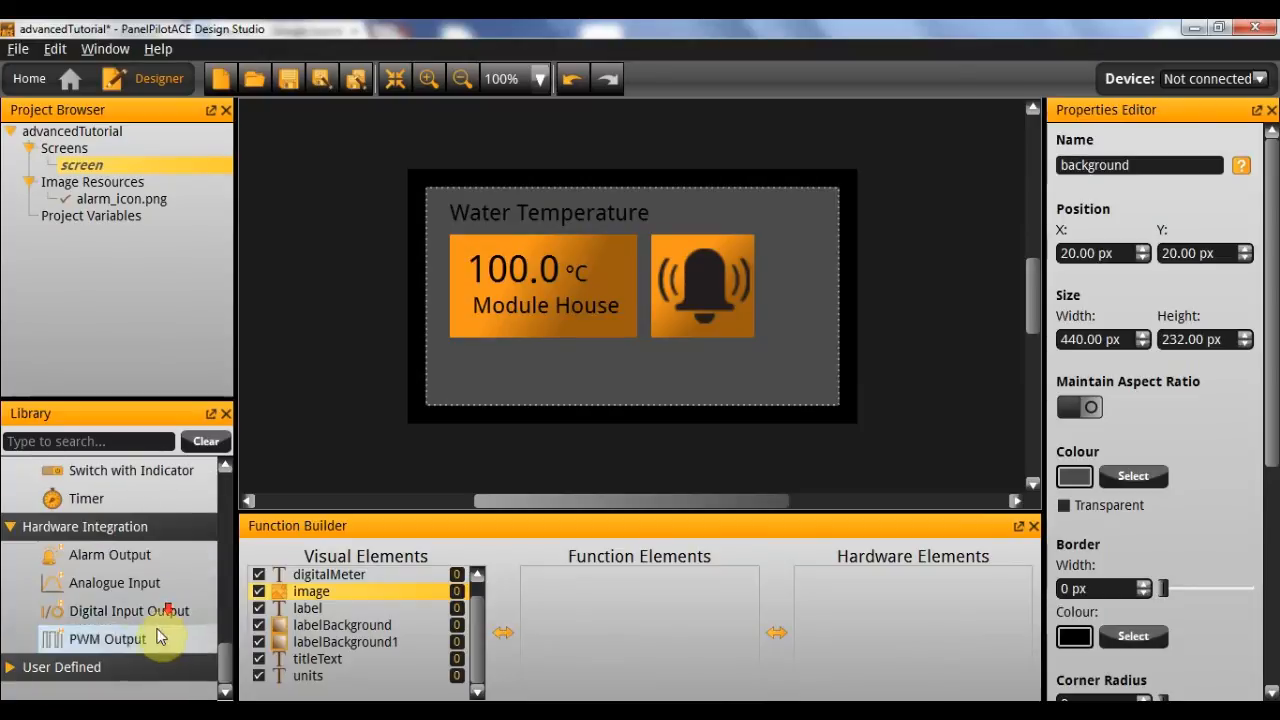
- Add Alarm Output and Analogue Input hardware elements from the Library
left_click(132, 560)
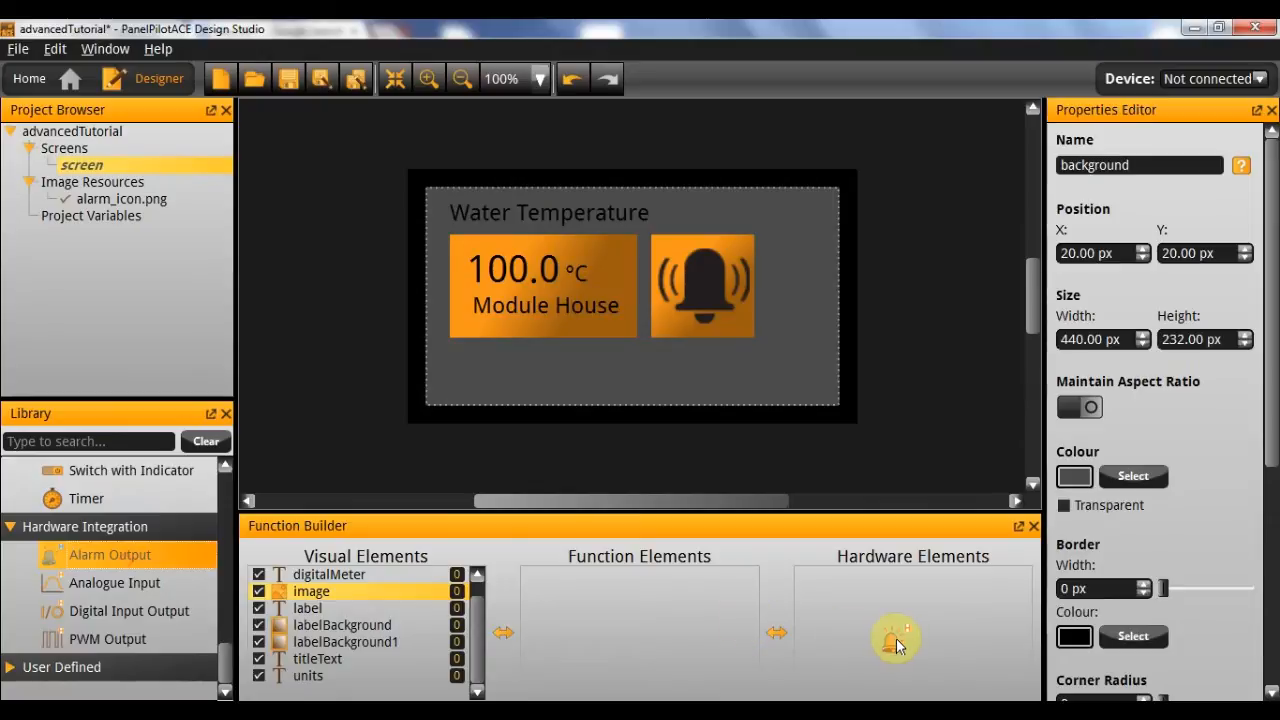
left_click_drag(132, 560, 896, 630)
left_click_drag(73, 591, 900, 620)
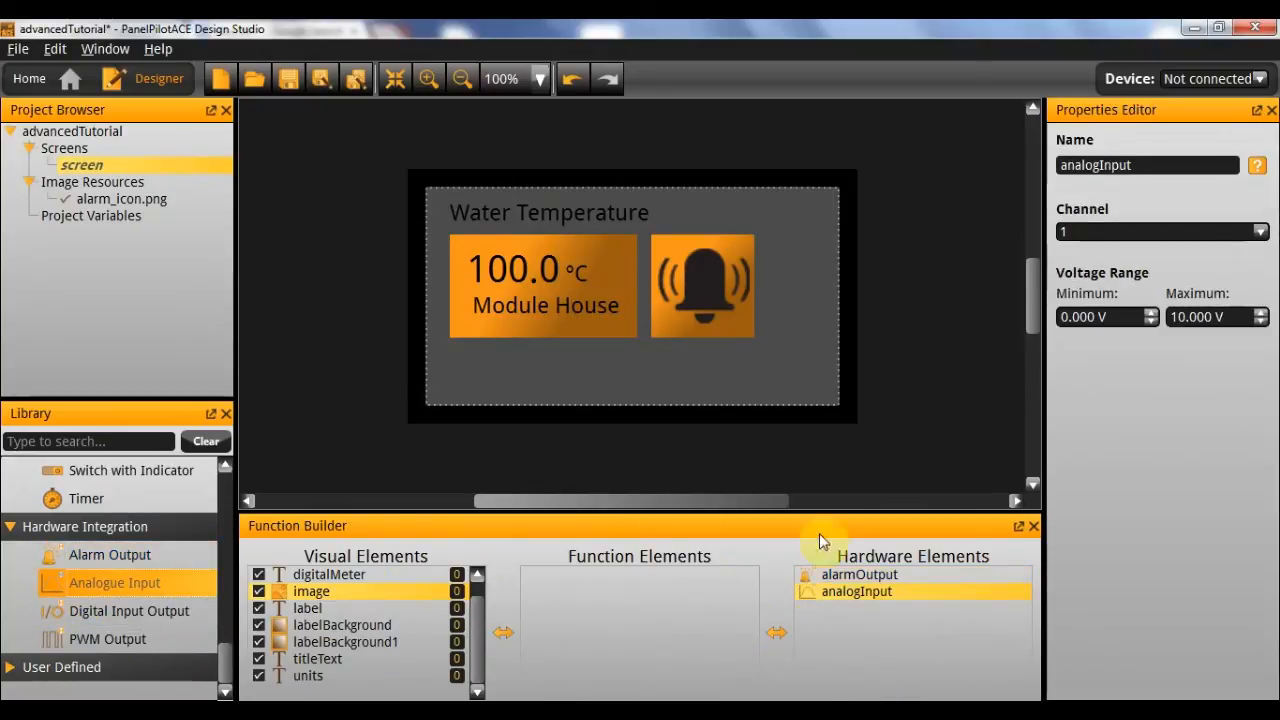
- Set analogInput's voltage range to −5 V minimum and 5 V maximum
left_click(857, 591)
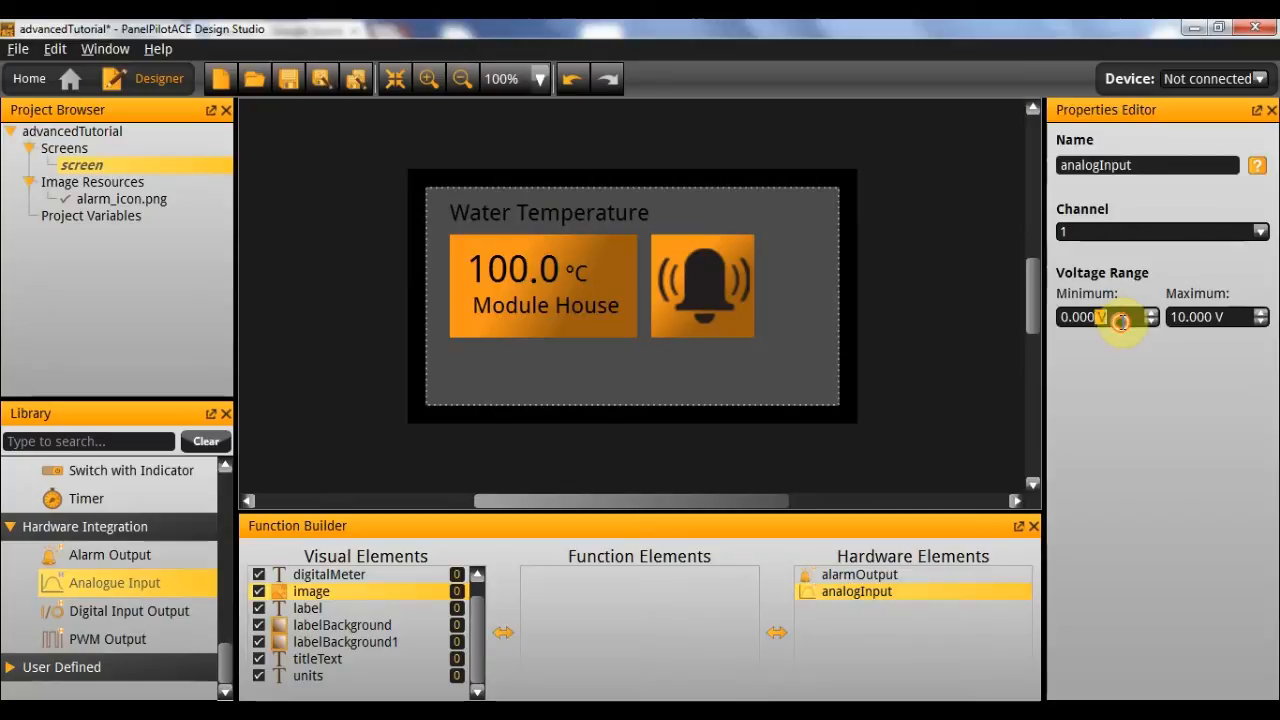
double_click(1100, 317)
type("-5")
key("Tab")
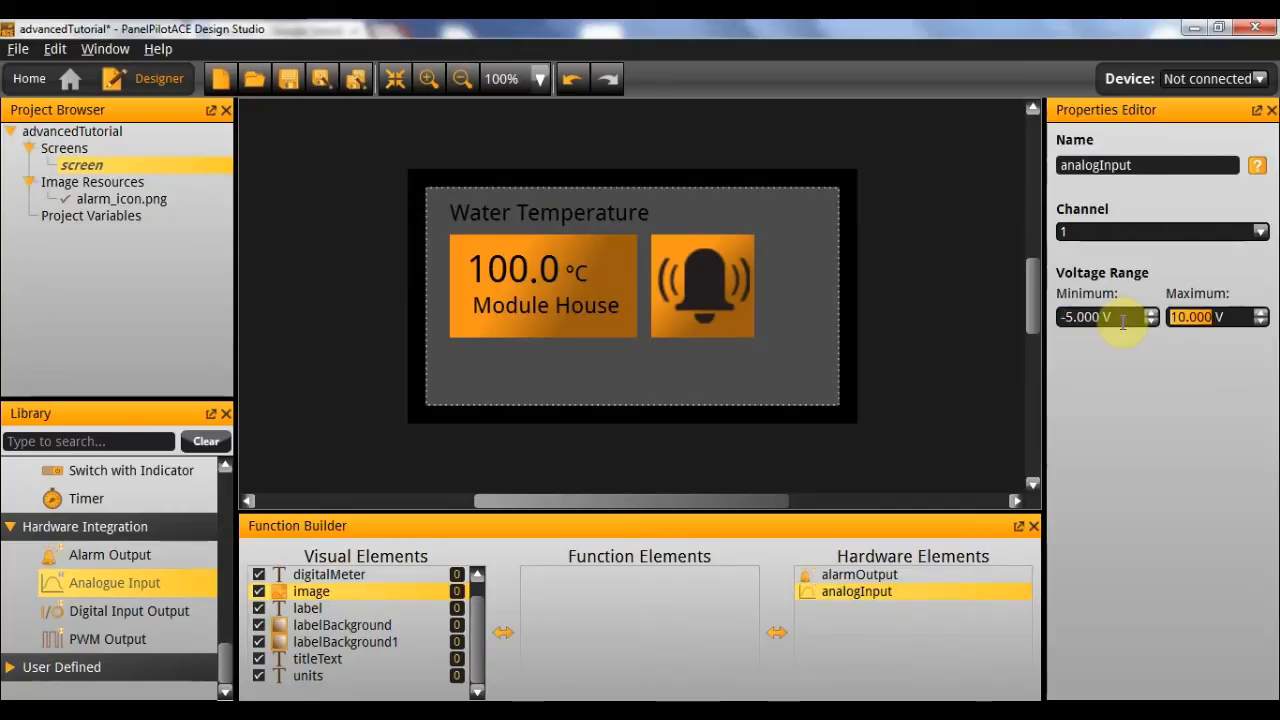
type("5")
key("Return")
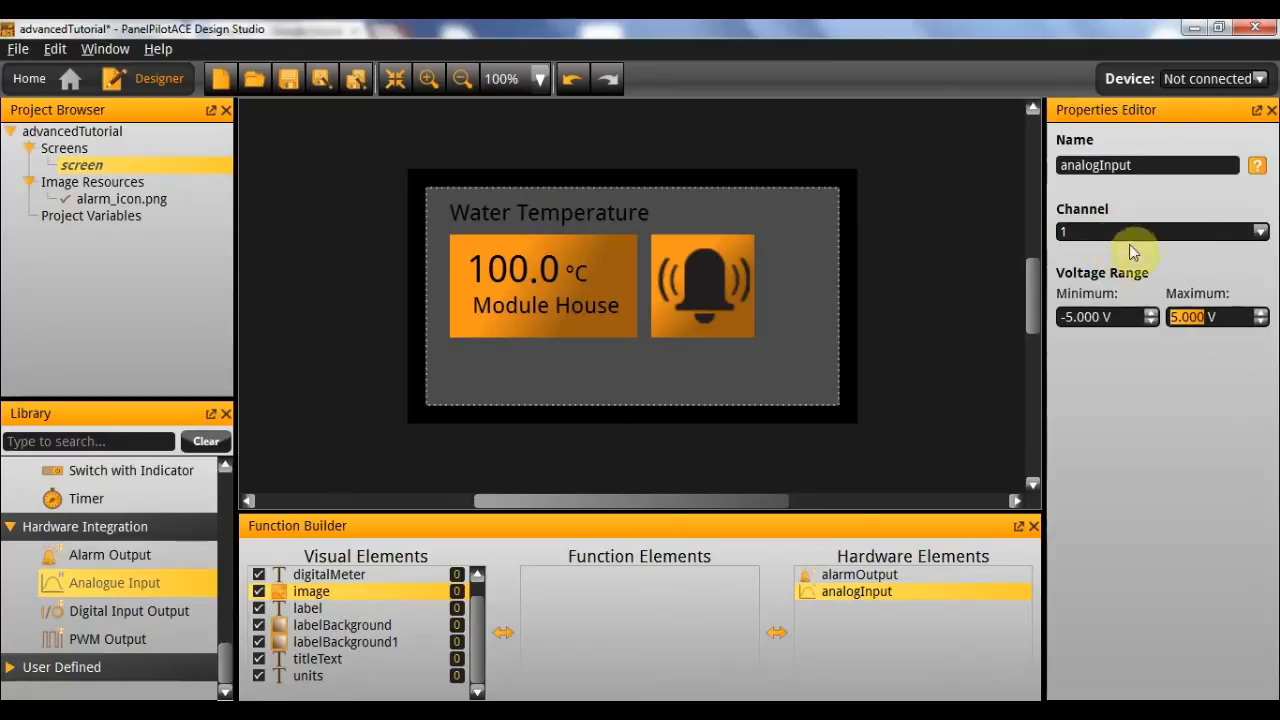
left_click(876, 575)
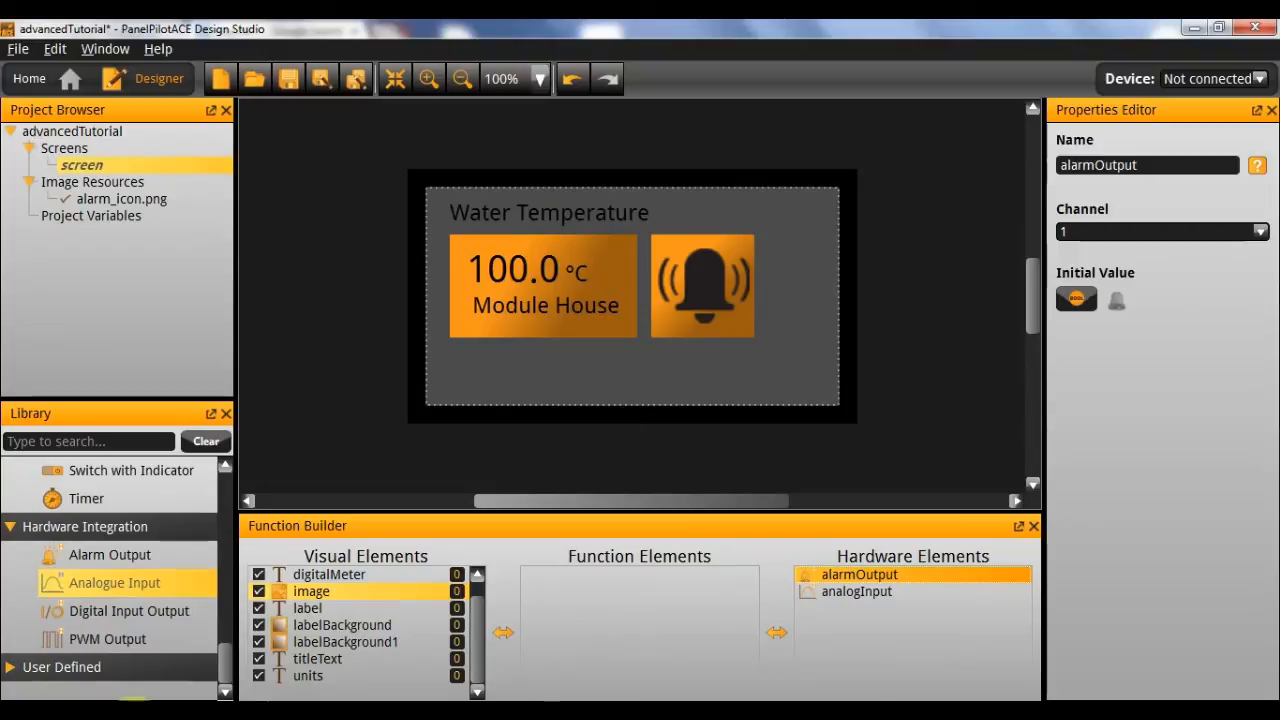
scroll(84, 583, "up", 3)
scroll(84, 583, "up", 3)
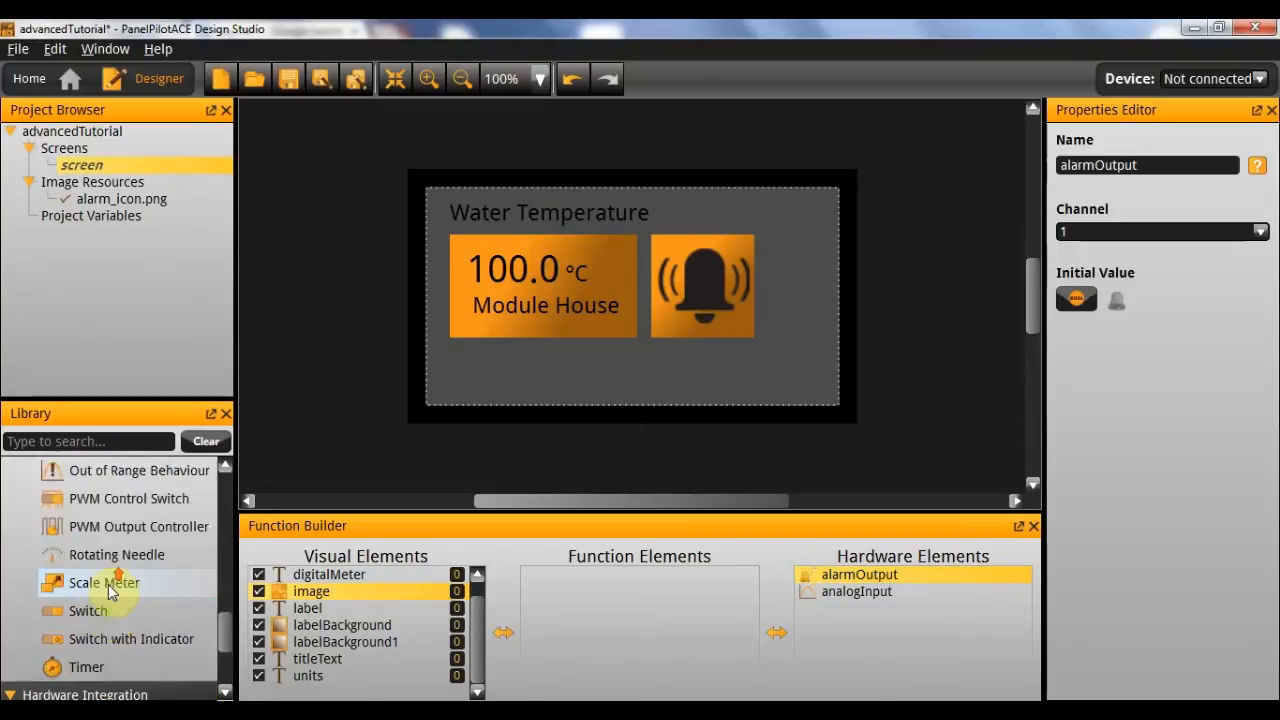
scroll(108, 588, "up", 3)
scroll(108, 588, "up", 3)
scroll(105, 580, "up", 2)
scroll(103, 568, "up", 1)
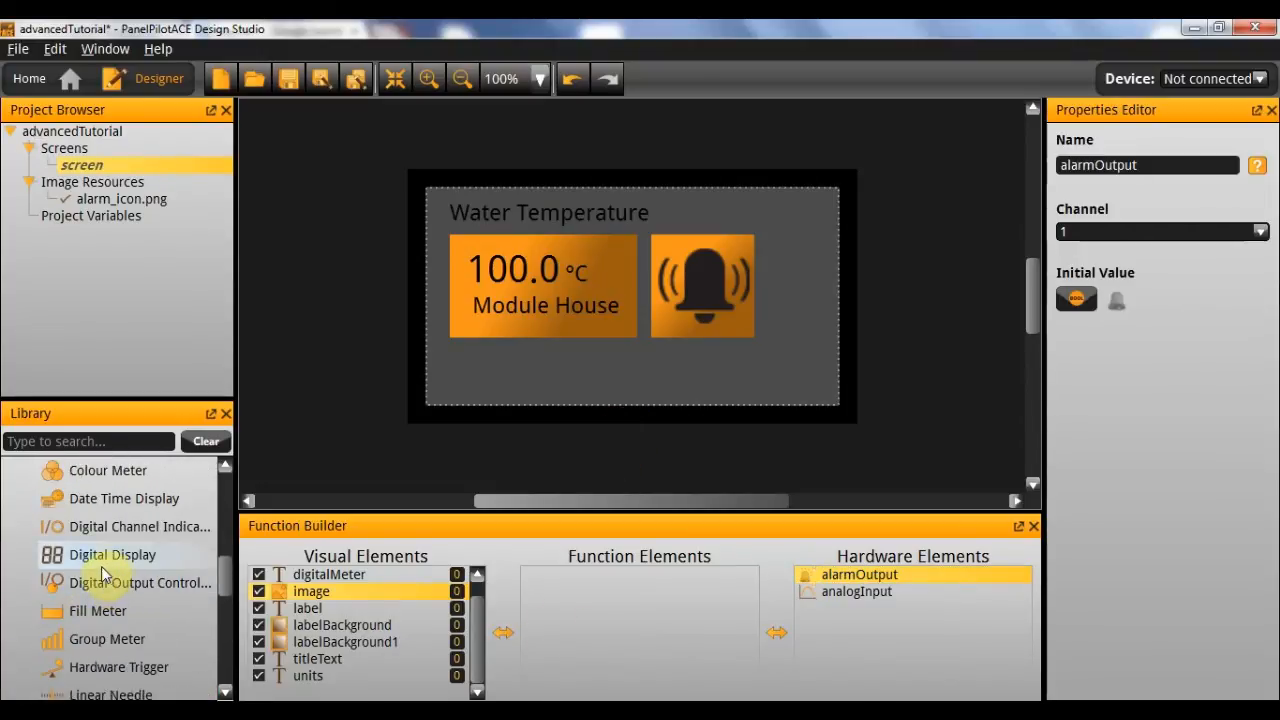
- Add a digital display function fed by analogInput
left_click_drag(112, 555, 630, 605)
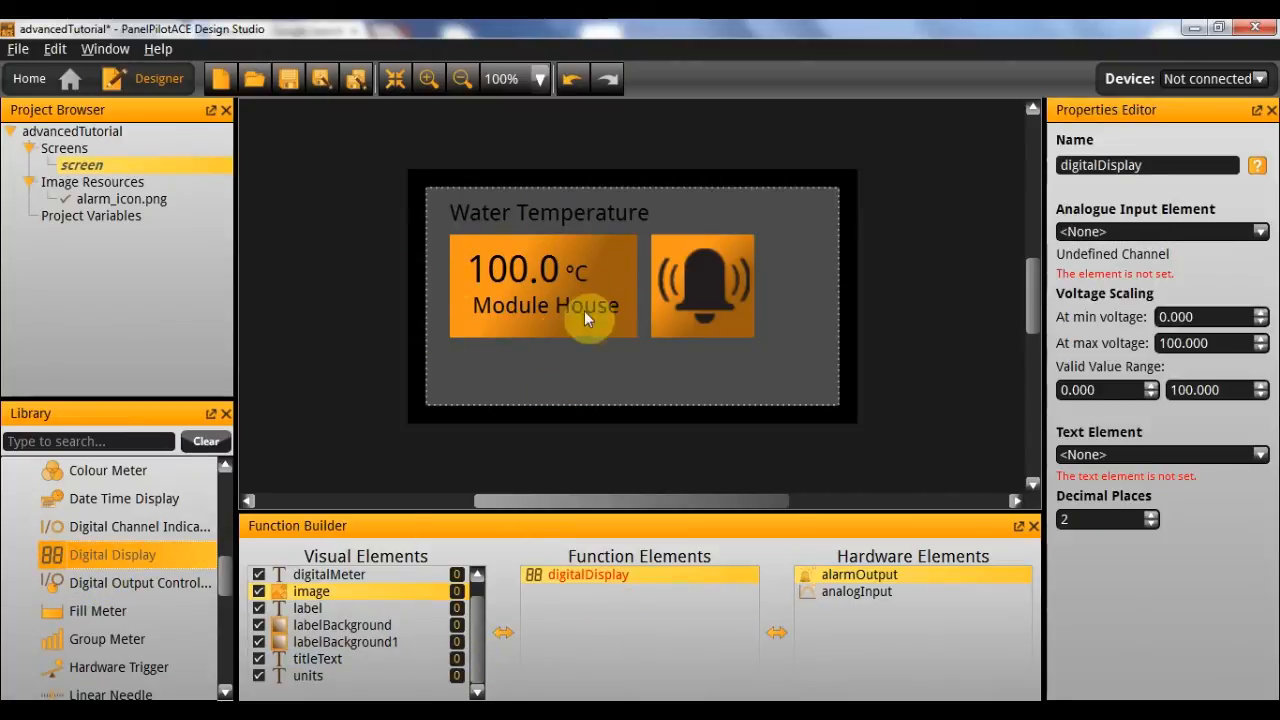
scroll(165, 555, "up", 3)
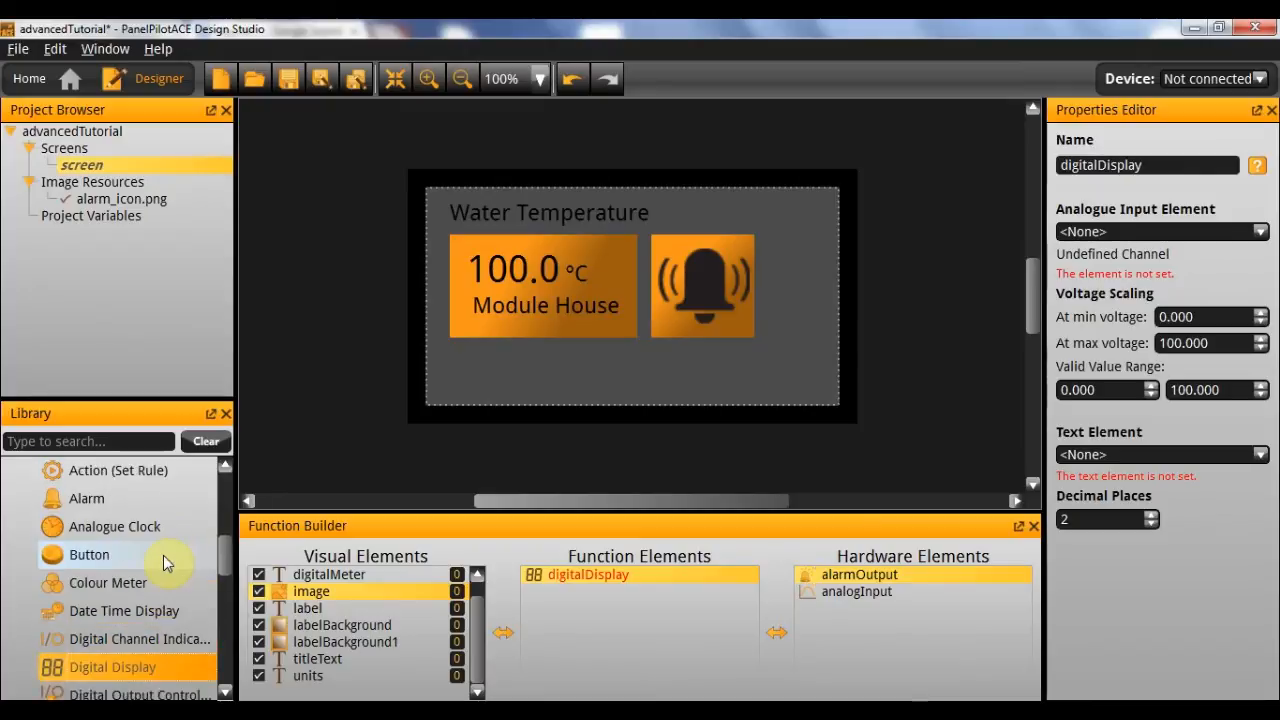
left_click_drag(87, 498, 645, 583)
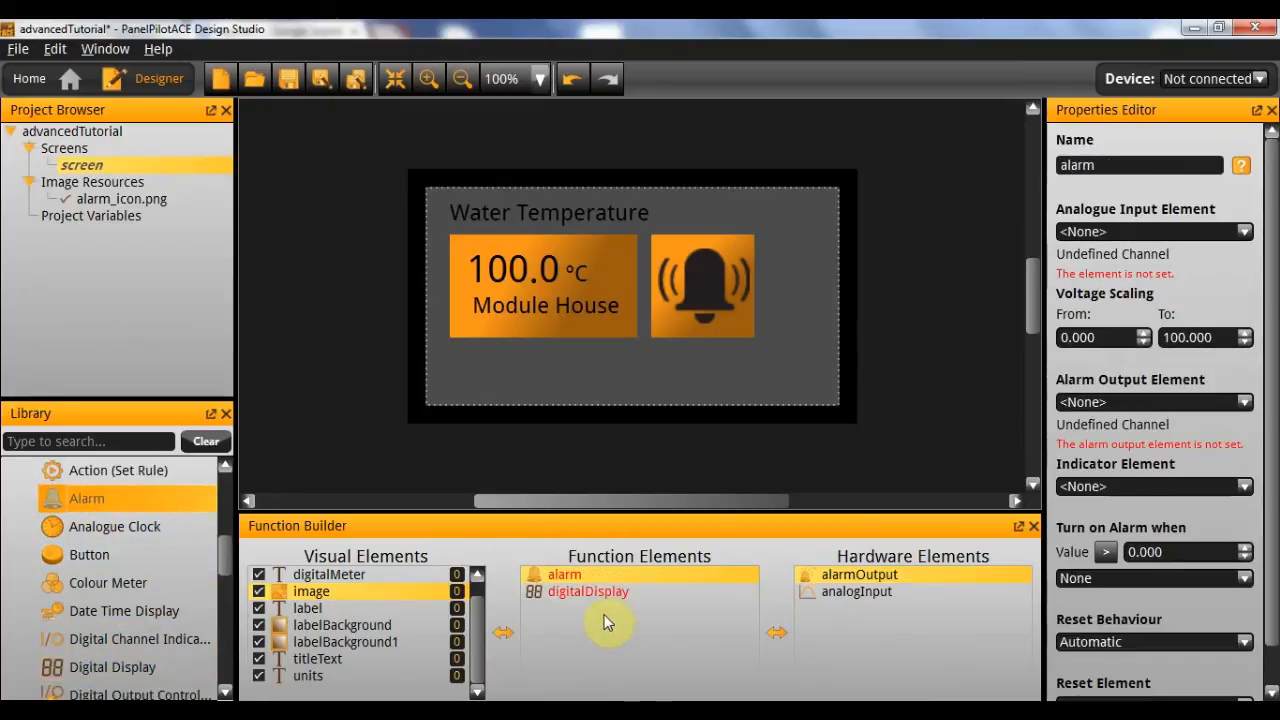
left_click(610, 591)
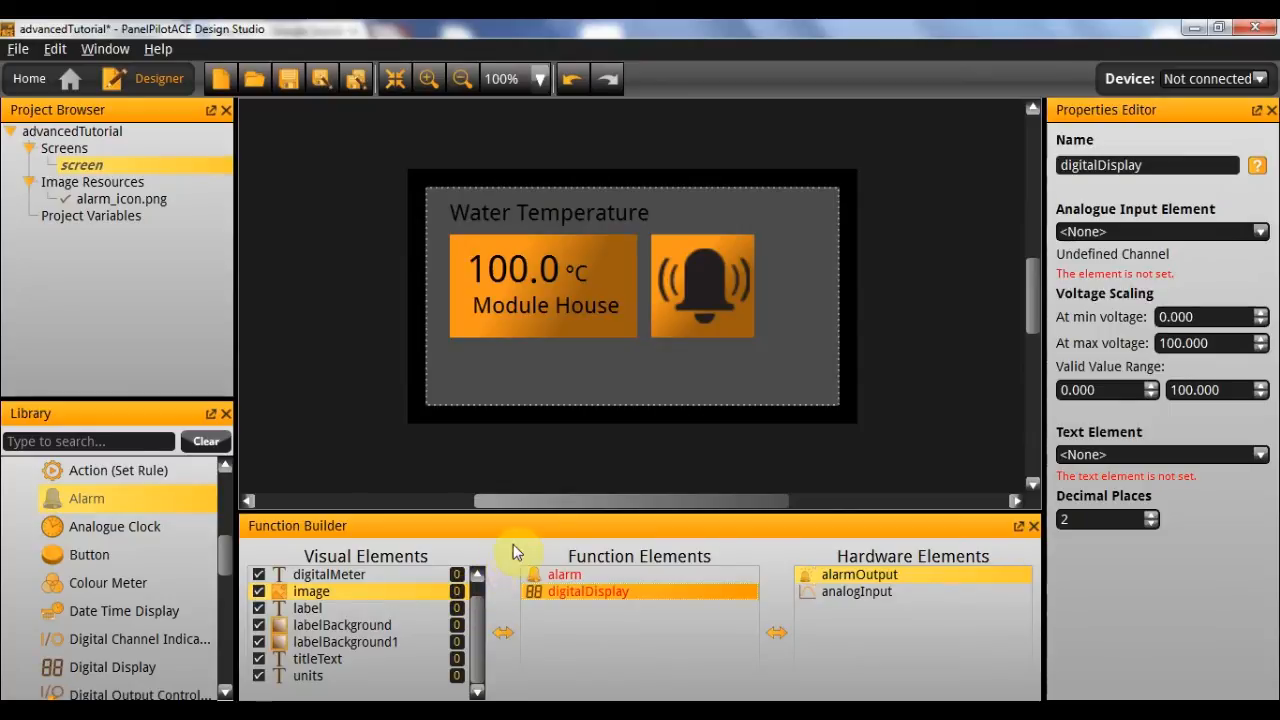
left_click(1150, 231)
left_click(1158, 264)
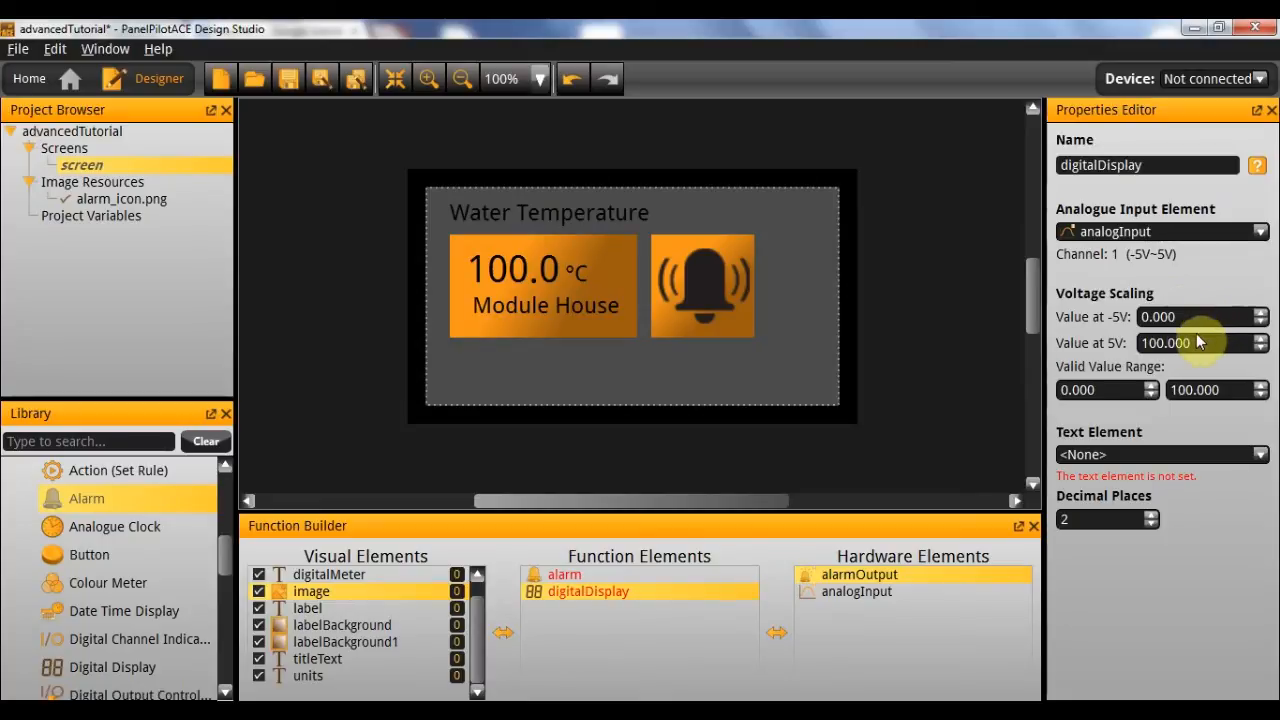
left_click(1124, 390)
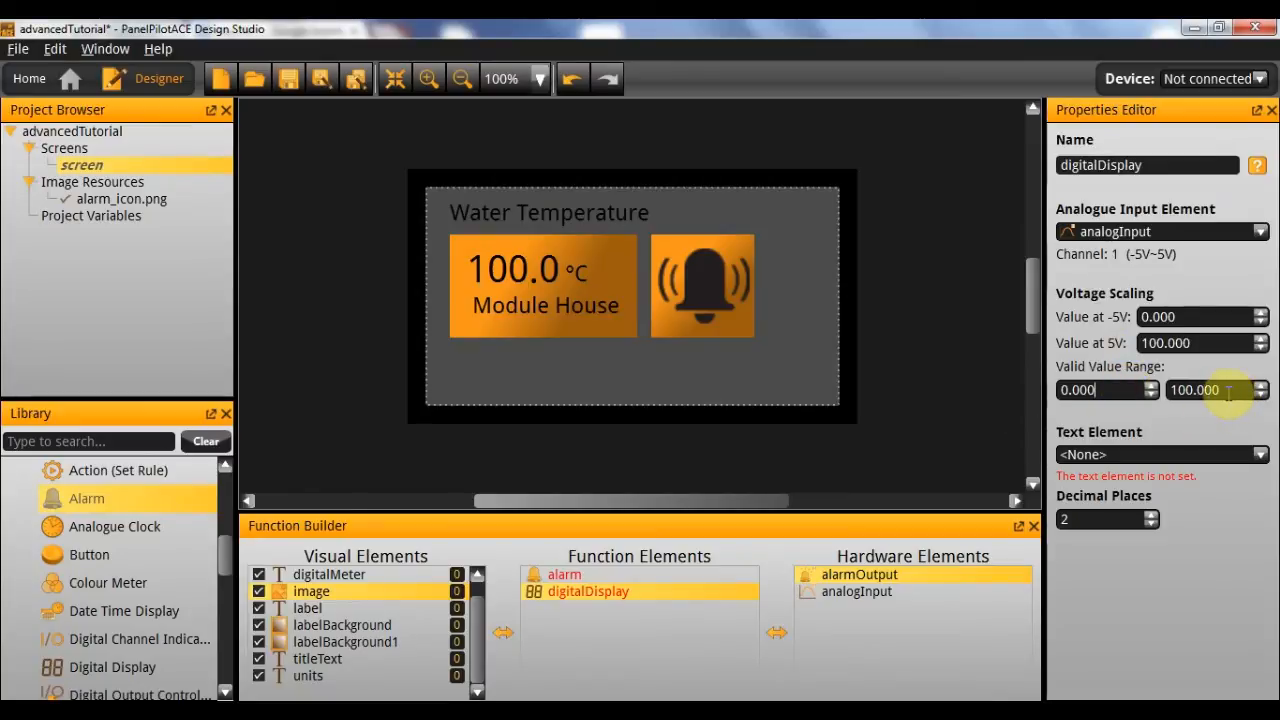
- Show the display's reading in the digitalMeter text with 1 decimal place
left_click(1085, 454)
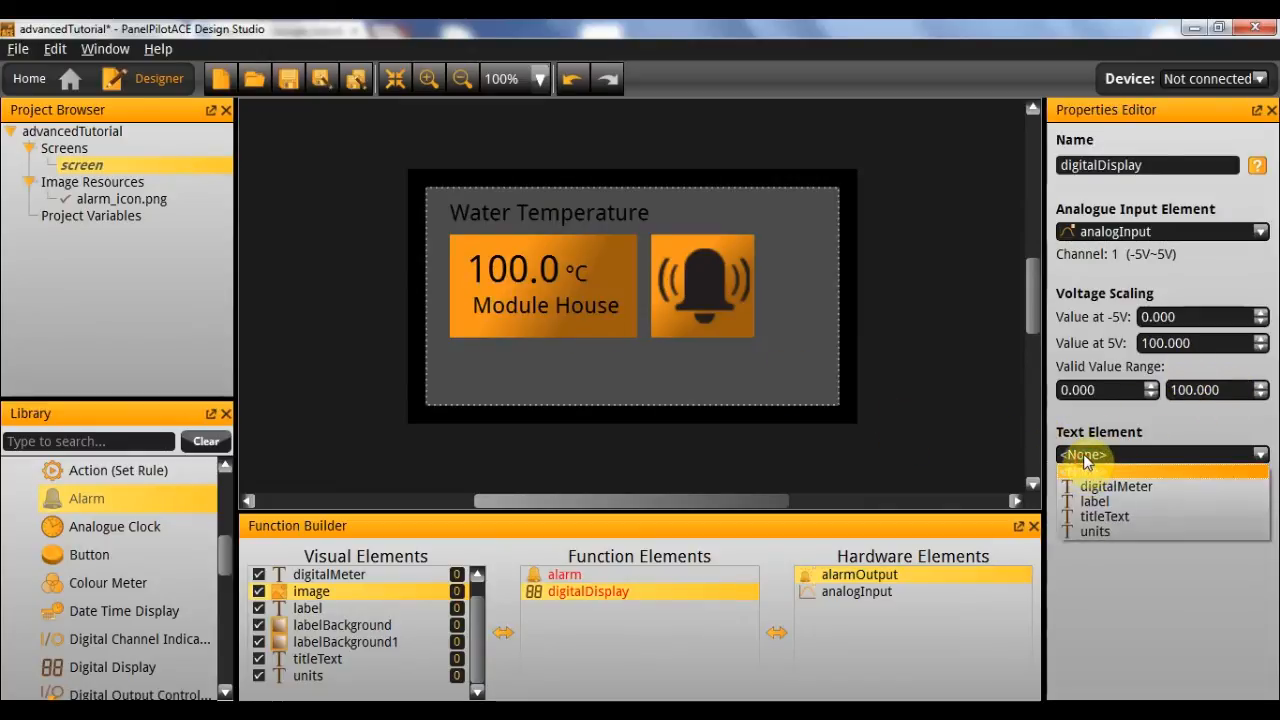
left_click(1159, 486)
left_click(1103, 518)
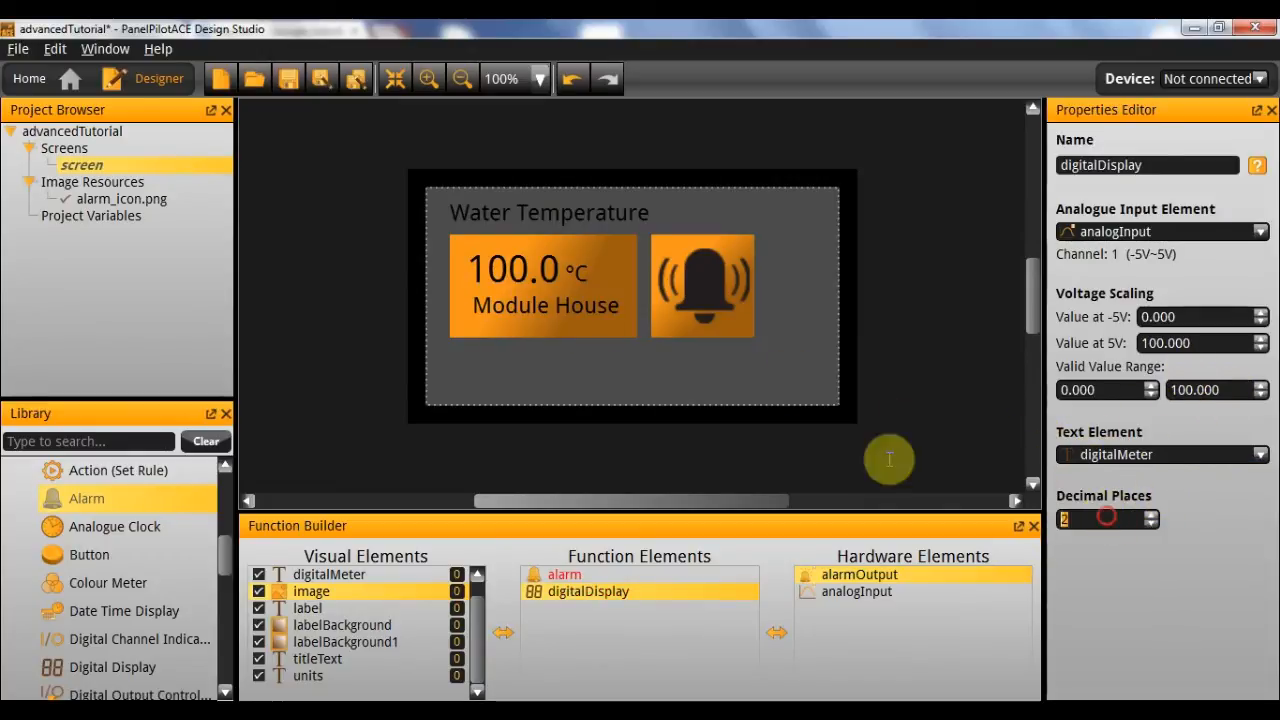
key("ctrl+a")
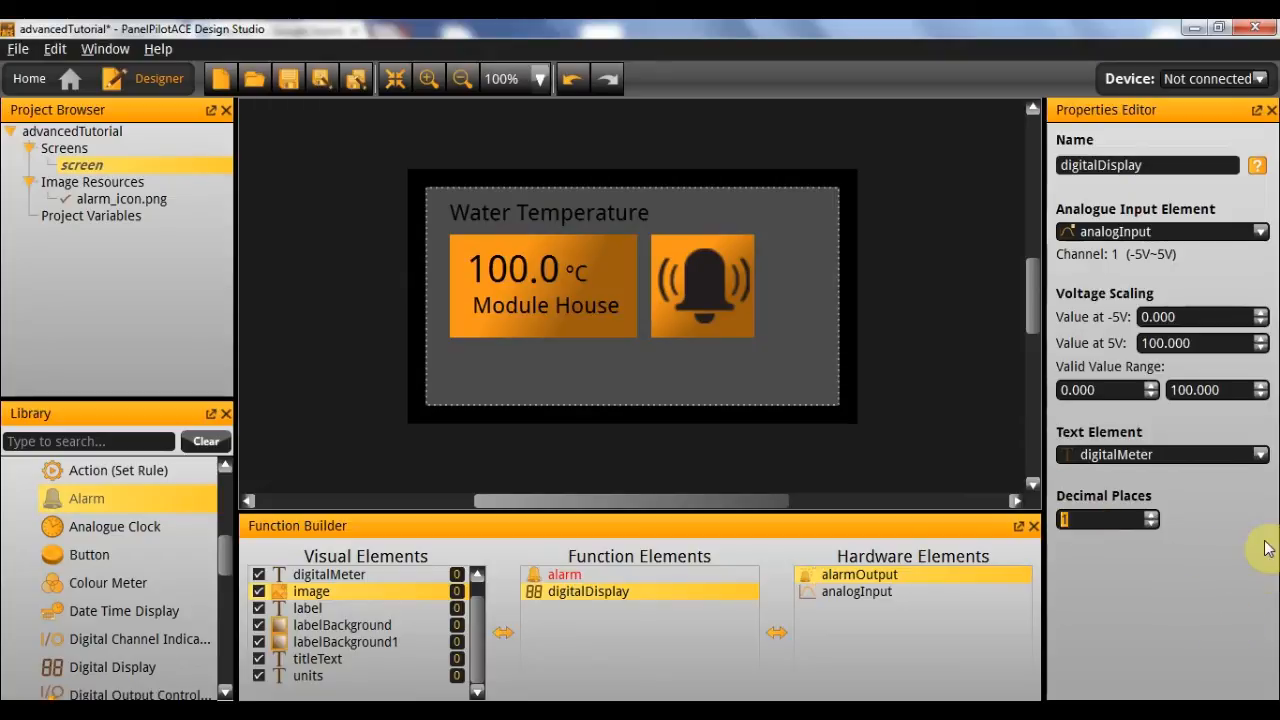
left_click(564, 574)
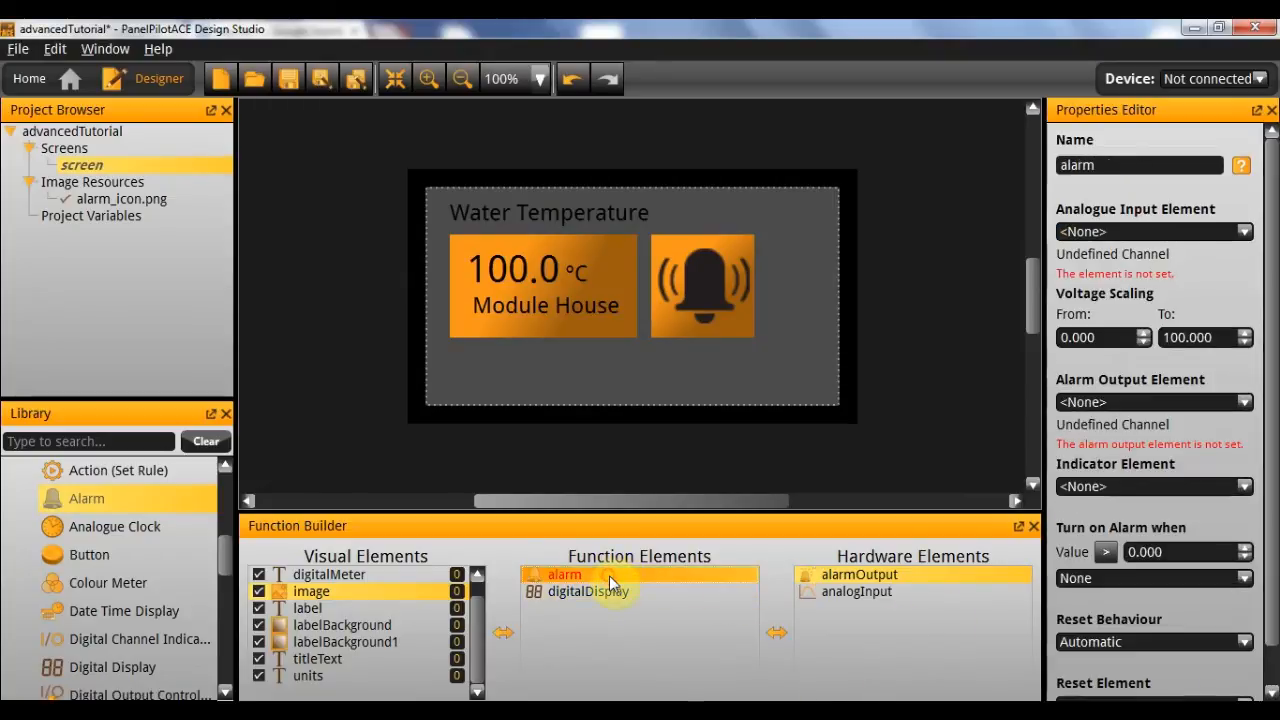
- Have the alarm monitor analogInput, checking the alarm output's channel settings
left_click(1165, 229)
left_click(1132, 262)
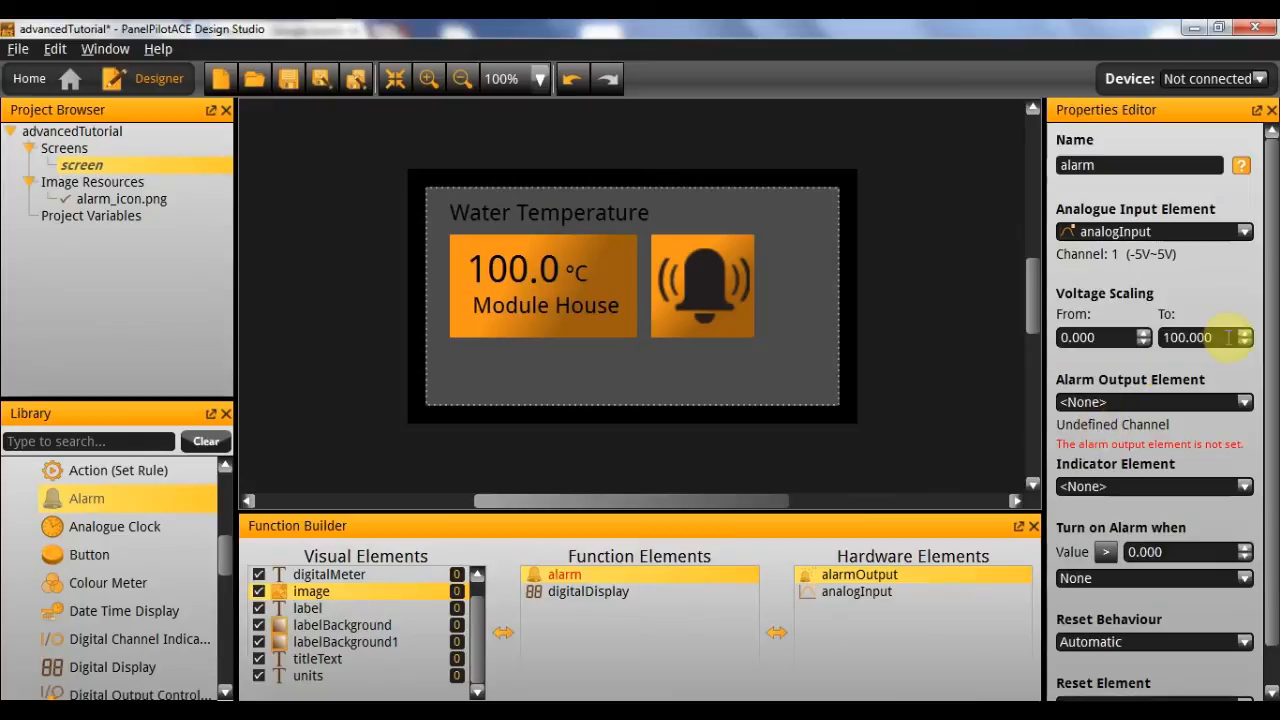
left_click(1100, 337)
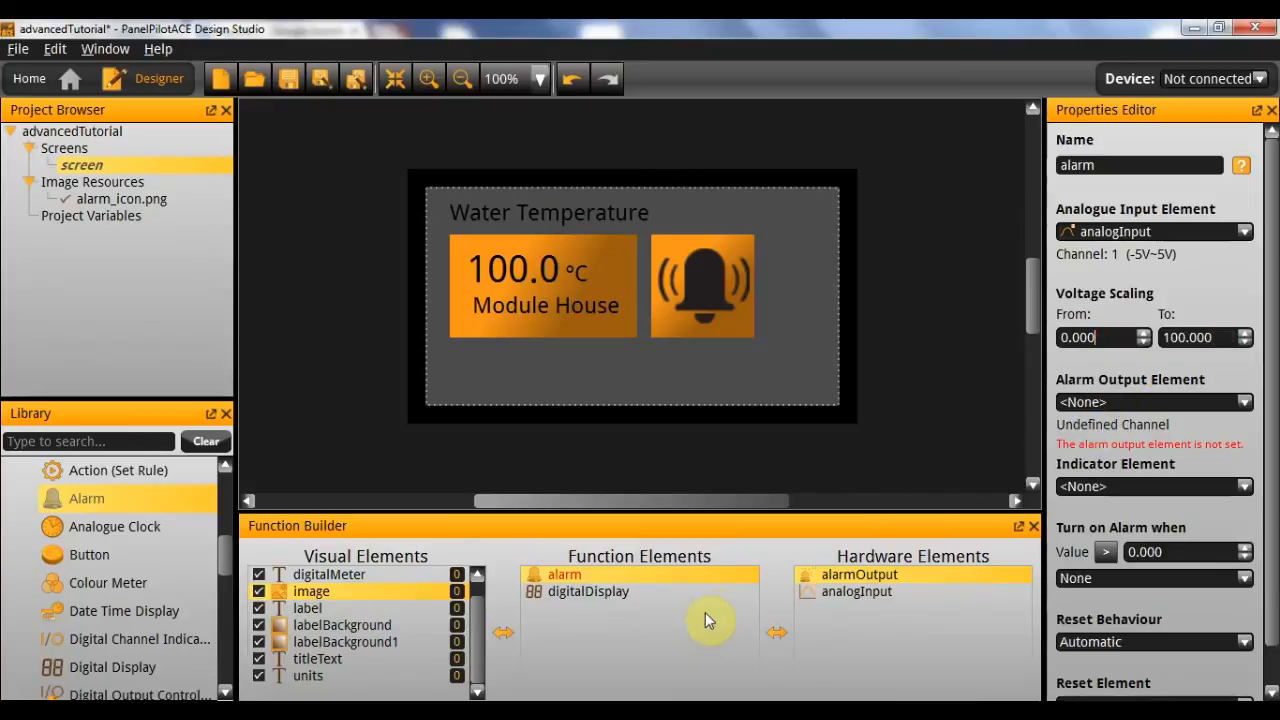
left_click(640, 591)
left_click(564, 575)
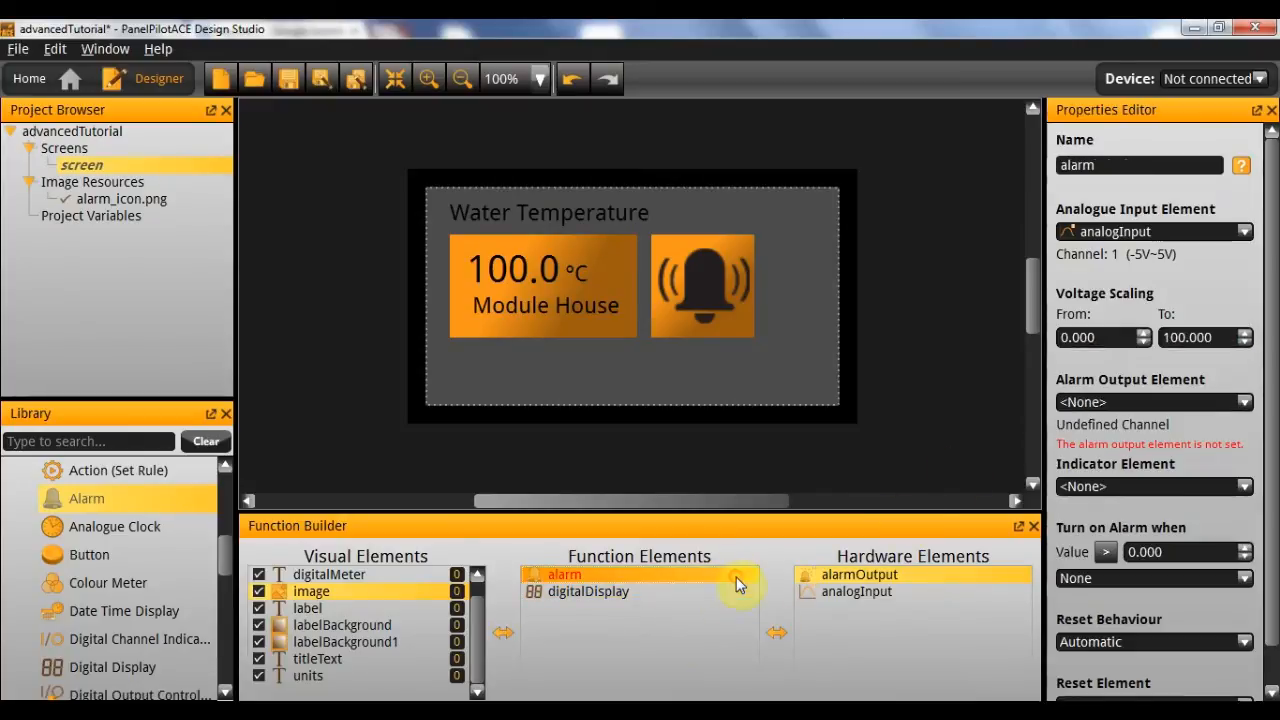
left_click(859, 575)
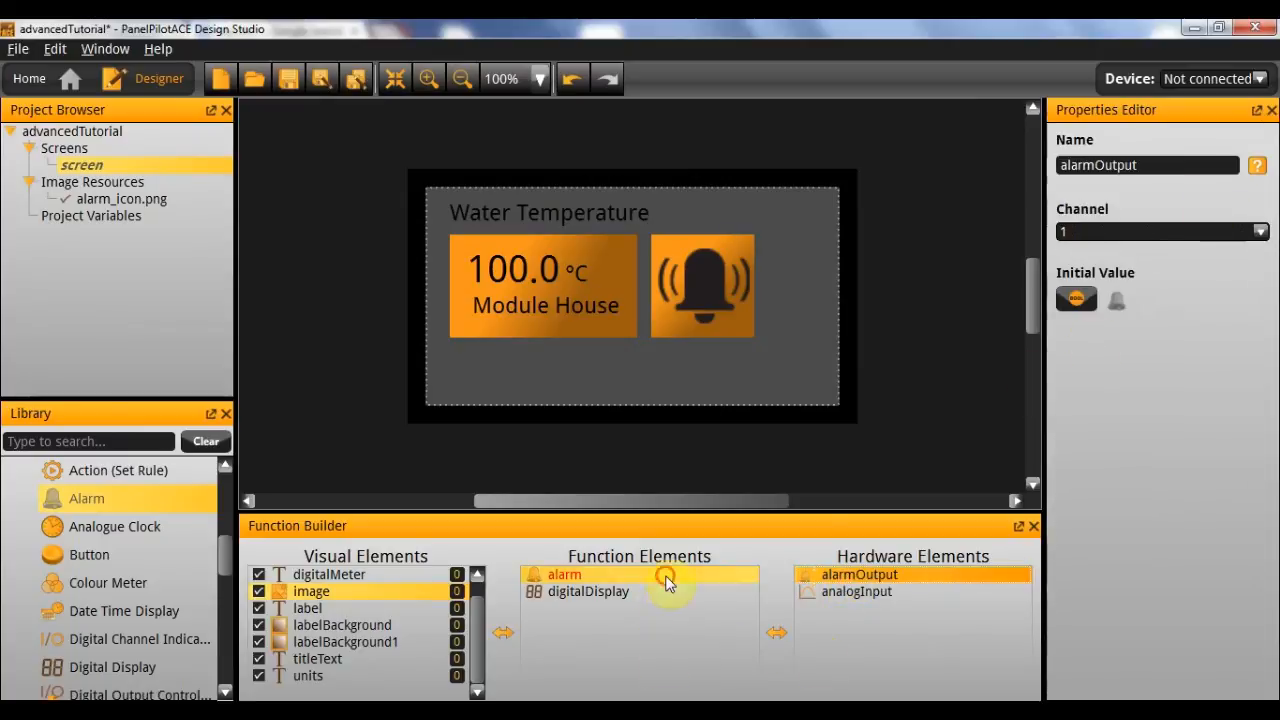
left_click(564, 575)
- Route the alarm to alarmOutput with the bell image as indicator, turning on above 70
left_click(1150, 401)
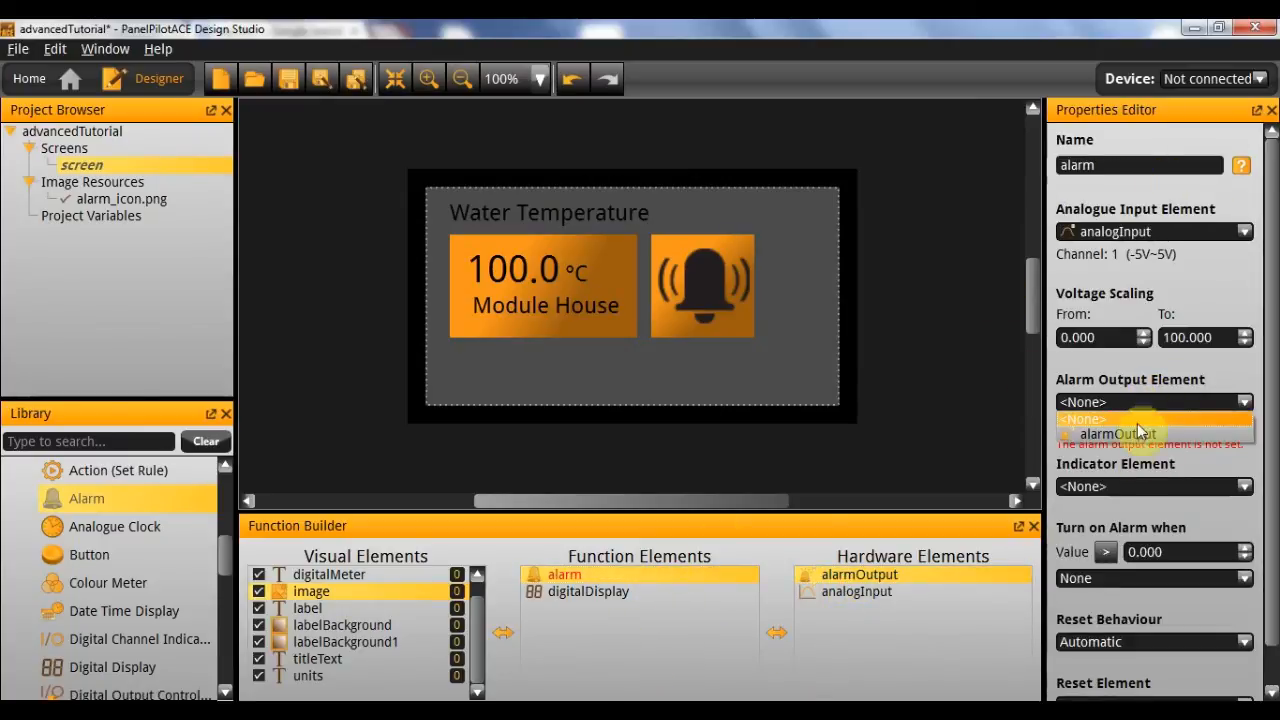
left_click(1118, 433)
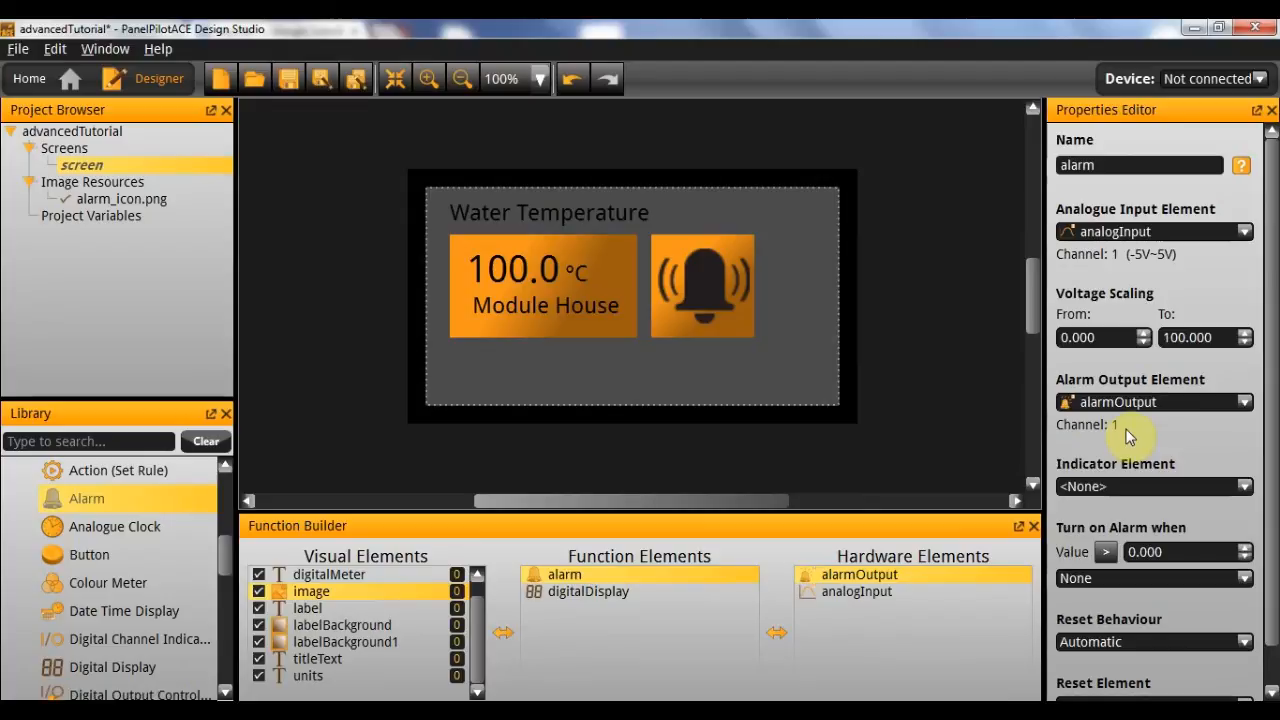
scroll(1116, 425, "down", 1)
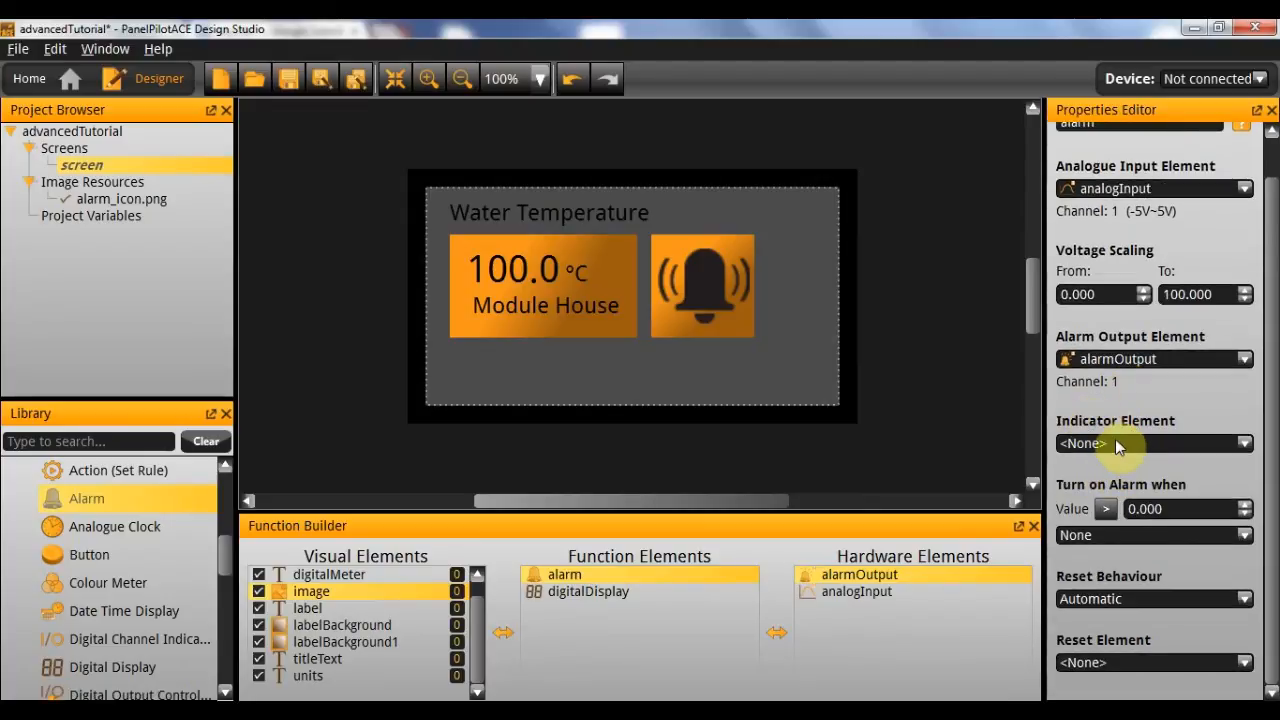
left_click(1118, 446)
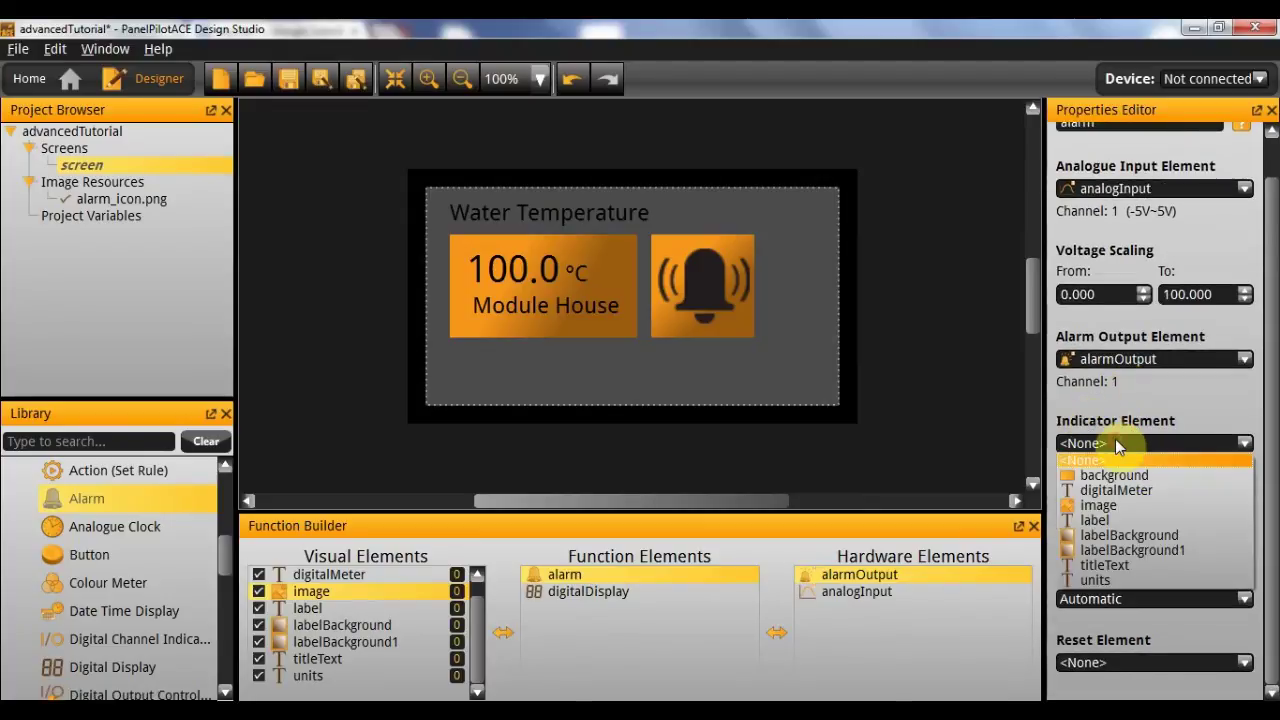
left_click(1120, 505)
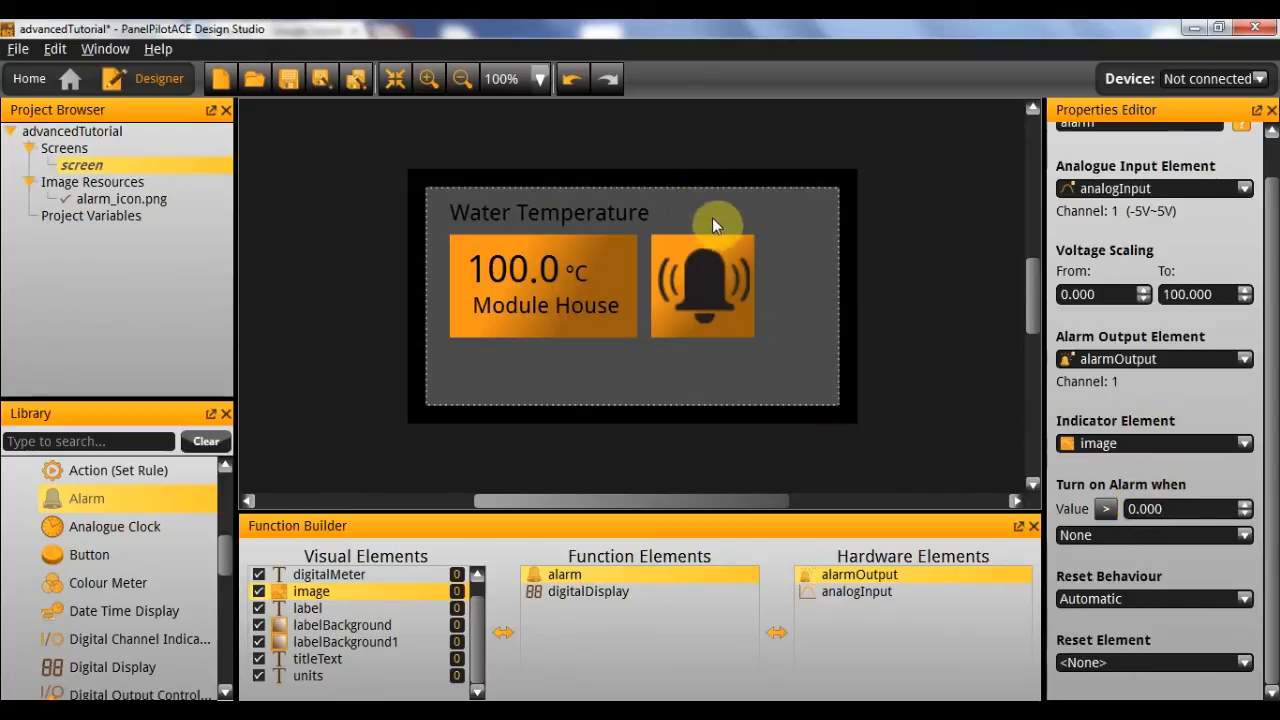
double_click(1193, 508)
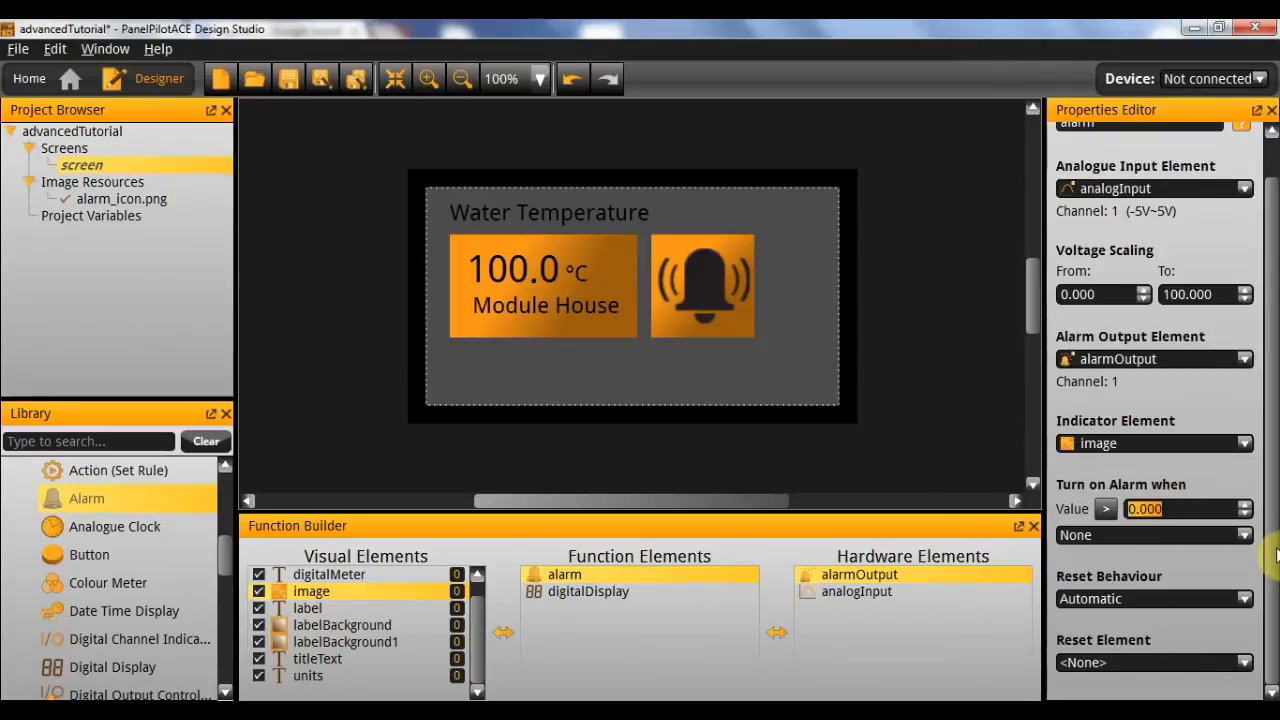
type("7")
key("Return")
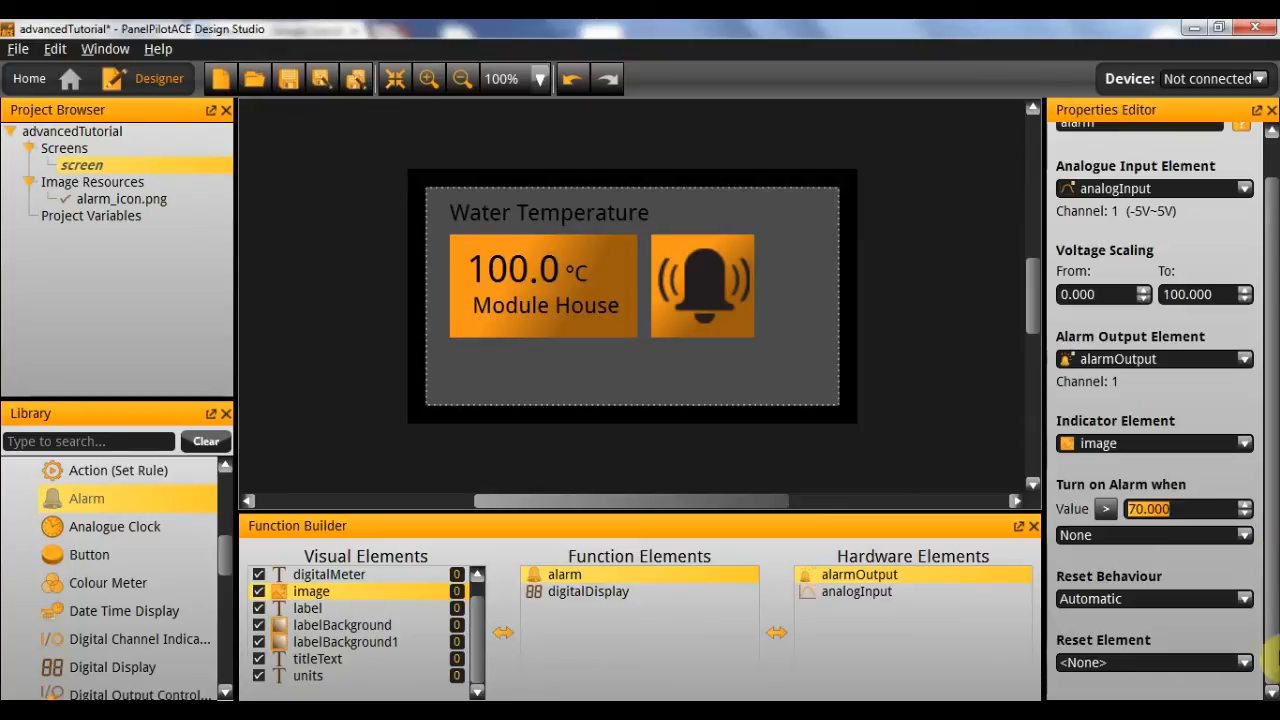
left_click(1165, 537)
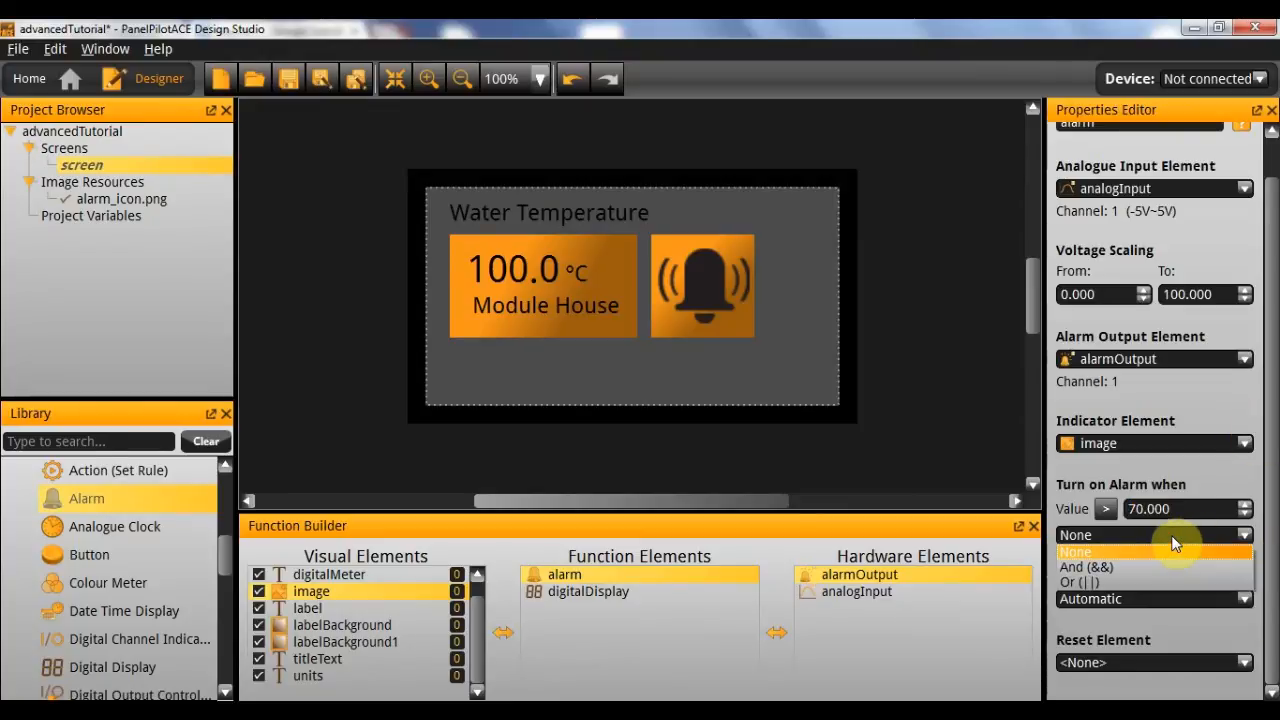
- Try a custom reset, then set the alarm's reset behaviour back to Automatic
left_click(1110, 601)
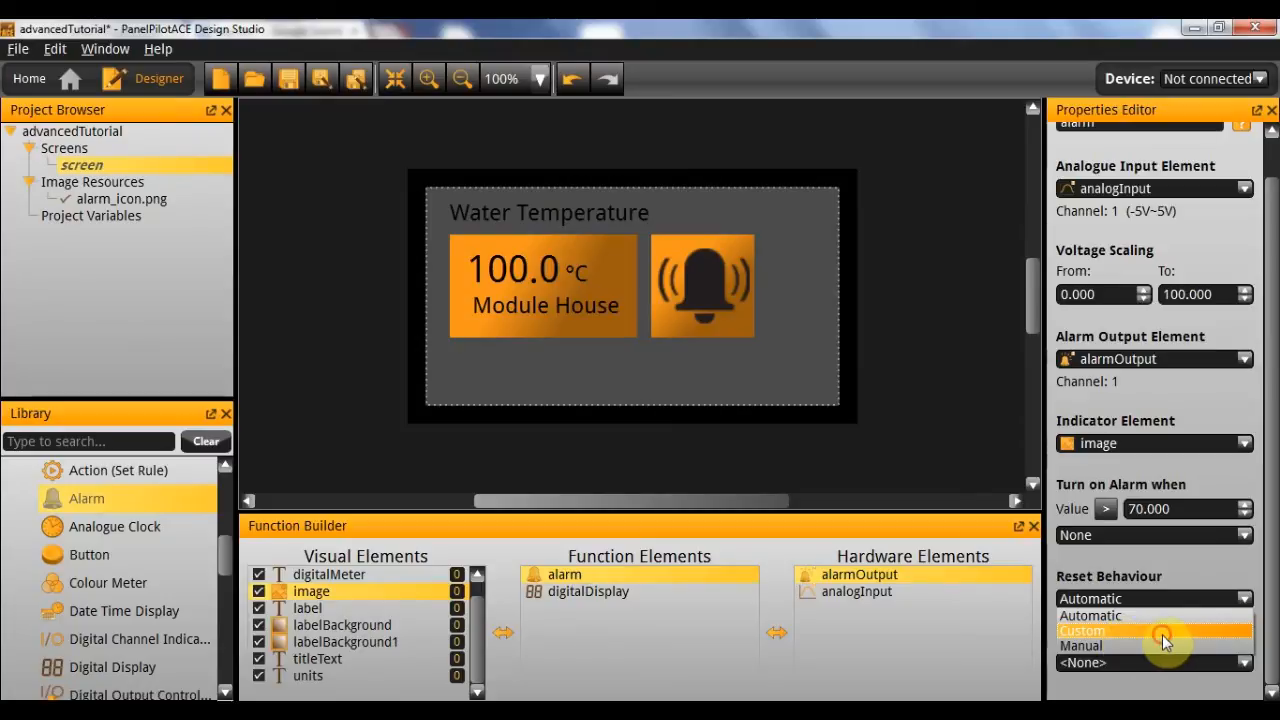
left_click(1120, 634)
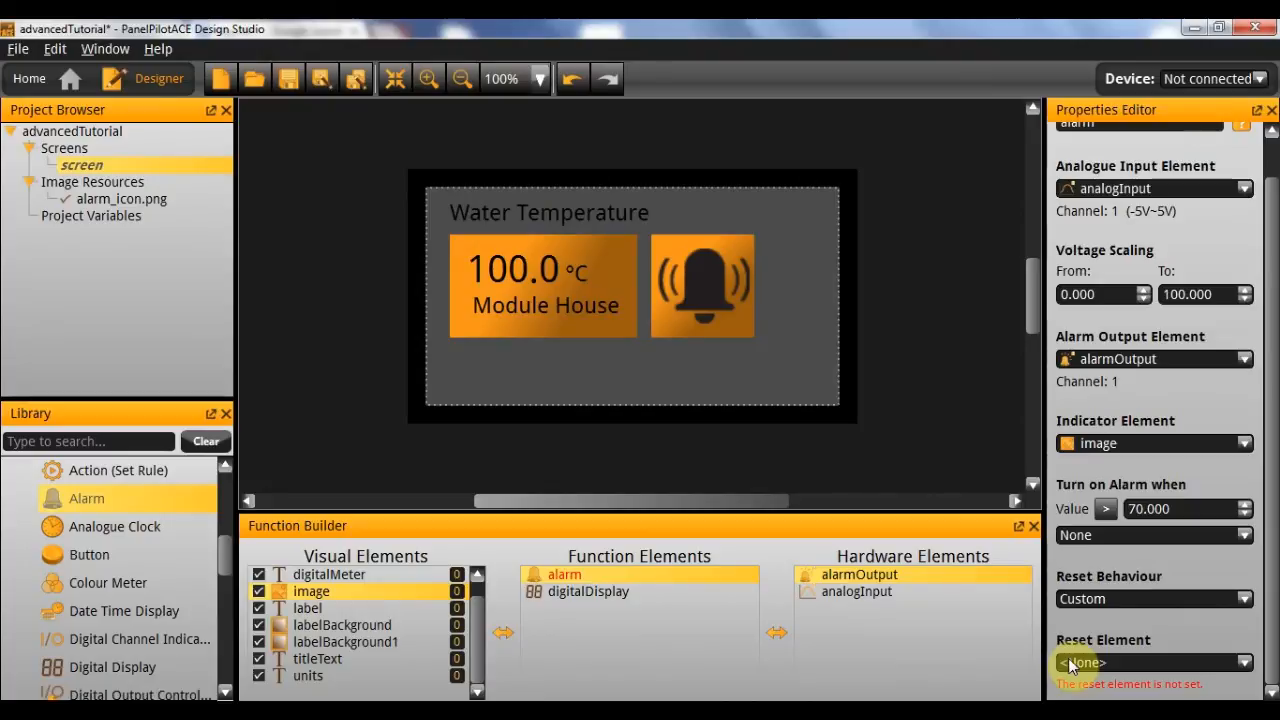
left_click(1150, 662)
key("Escape")
left_click(1150, 598)
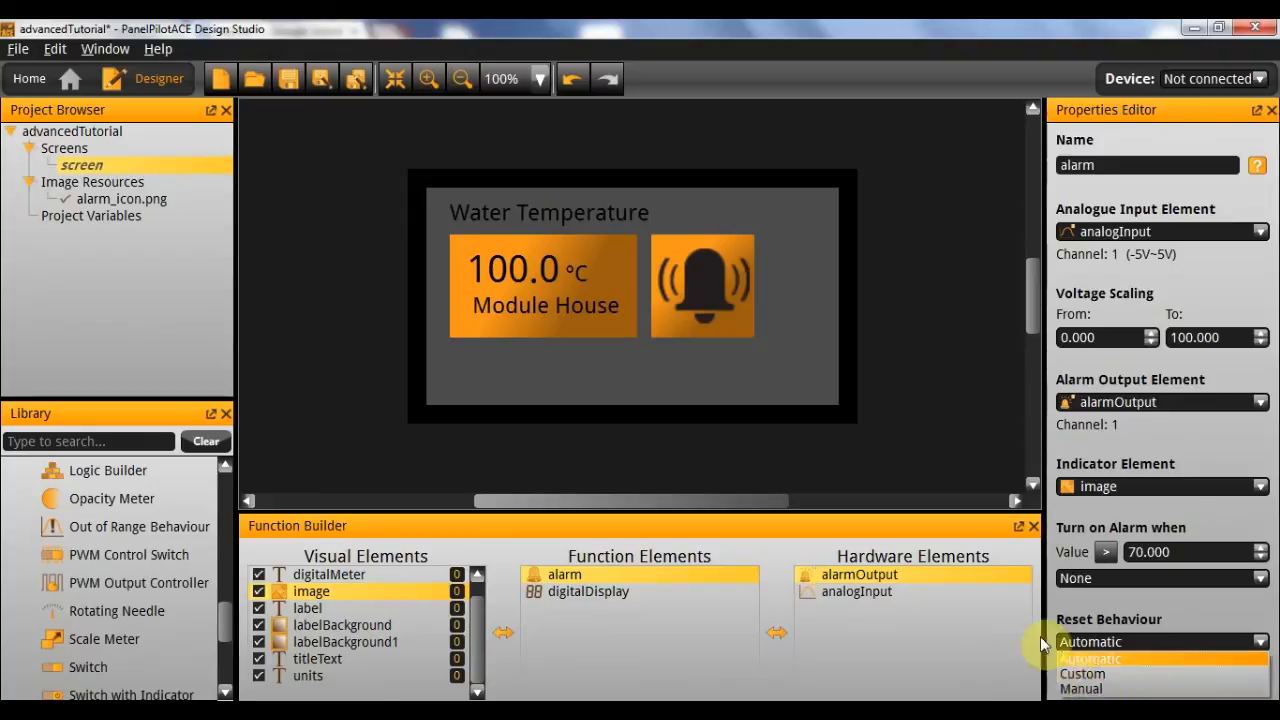
left_click(1093, 660)
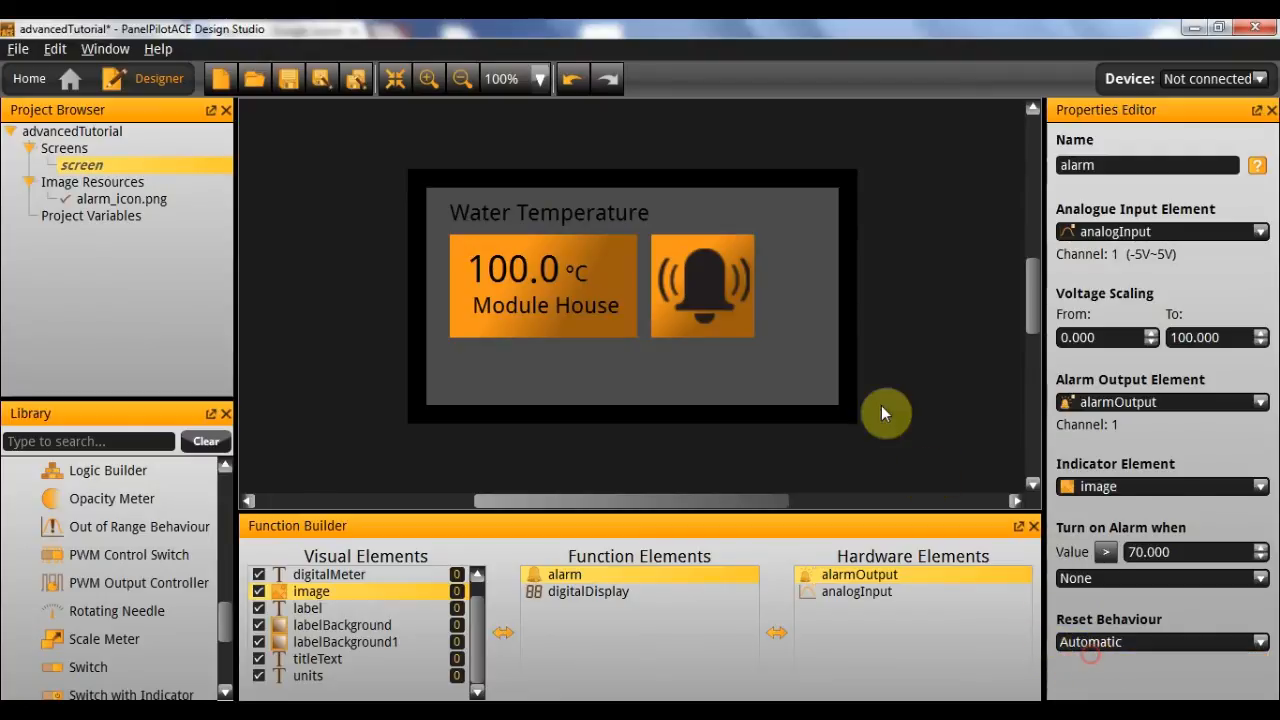
left_click(900, 370)
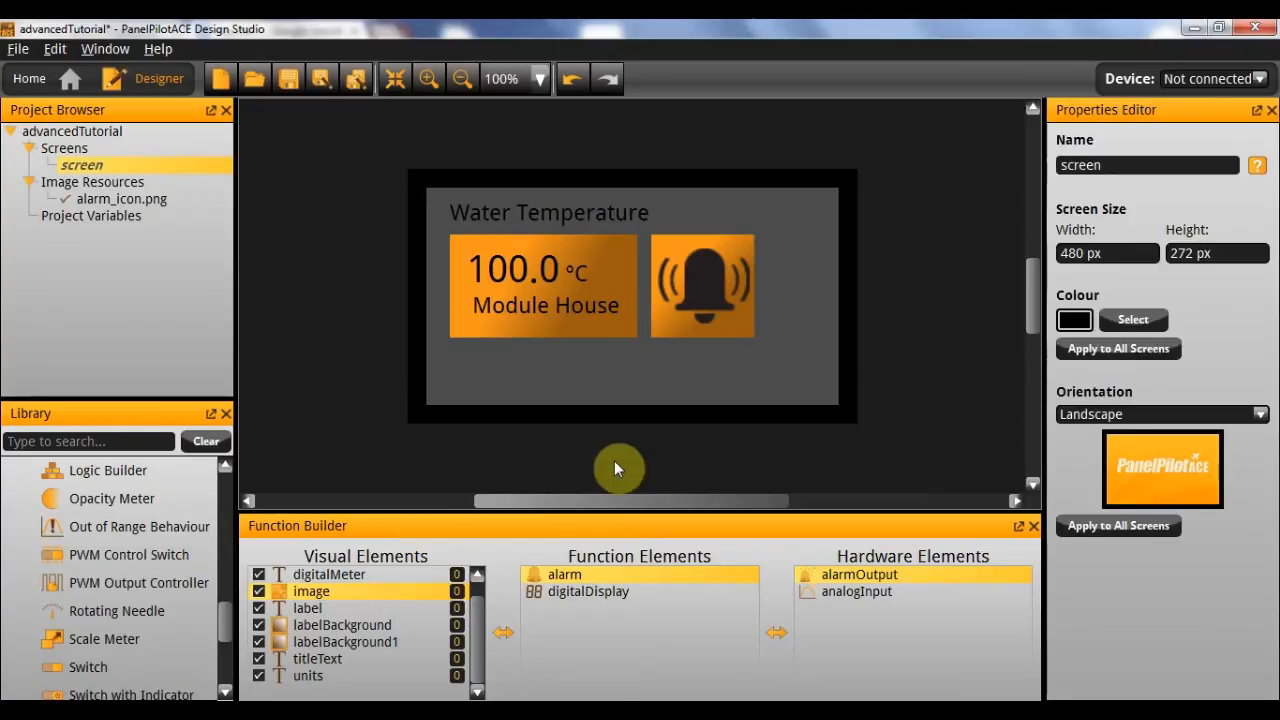
key("F5")
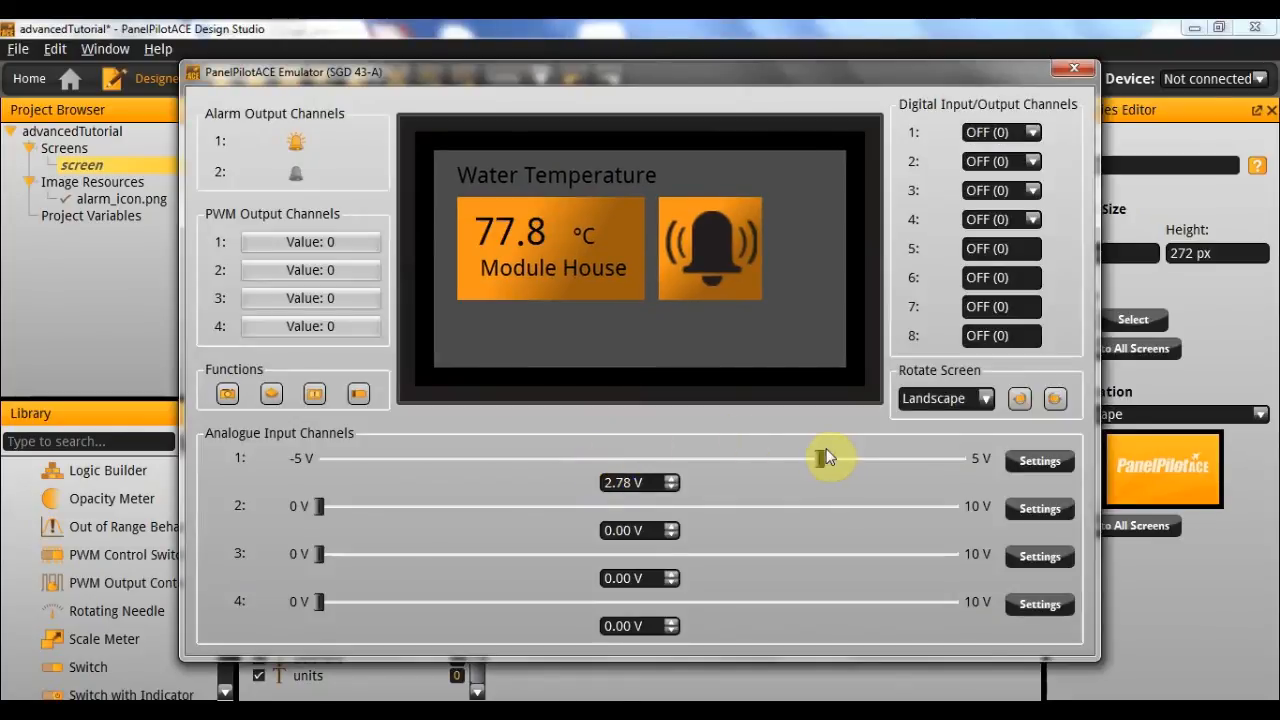
mouse_move(816, 459)
left_mouse_down()
mouse_move(300, 459)
mouse_move(960, 459)
left_mouse_up()
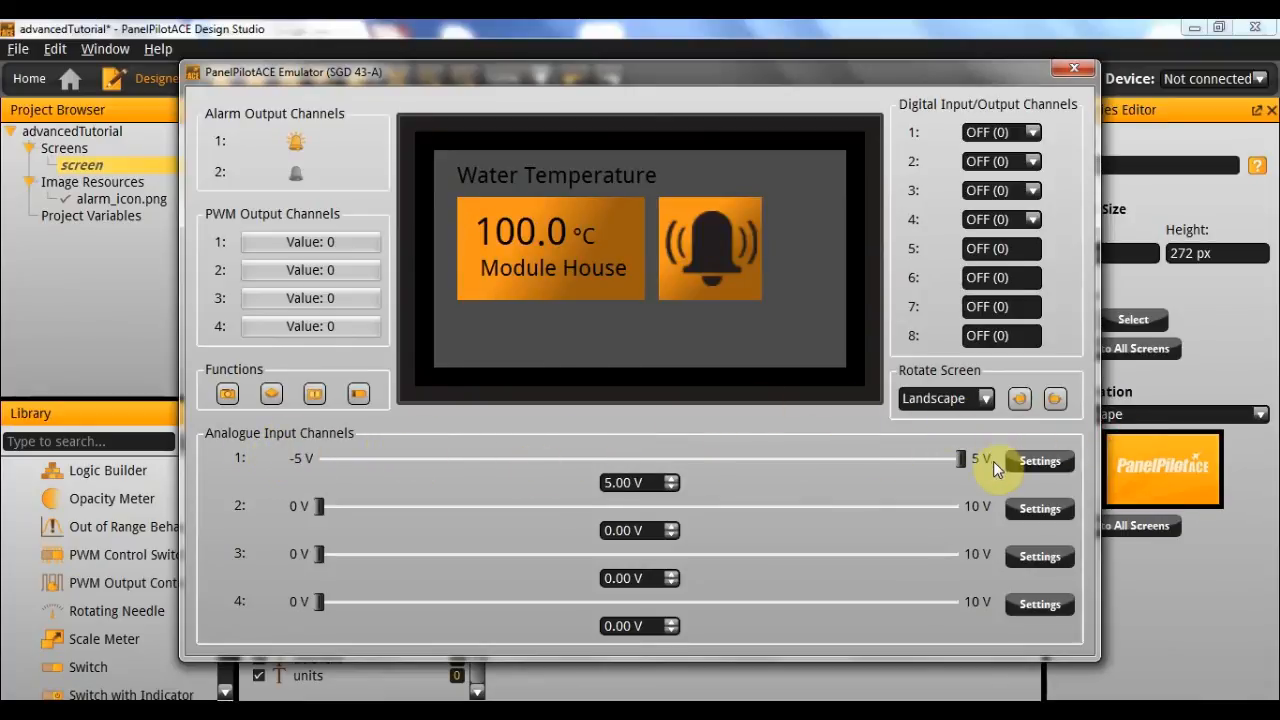
left_click_drag(960, 459, 322, 458)
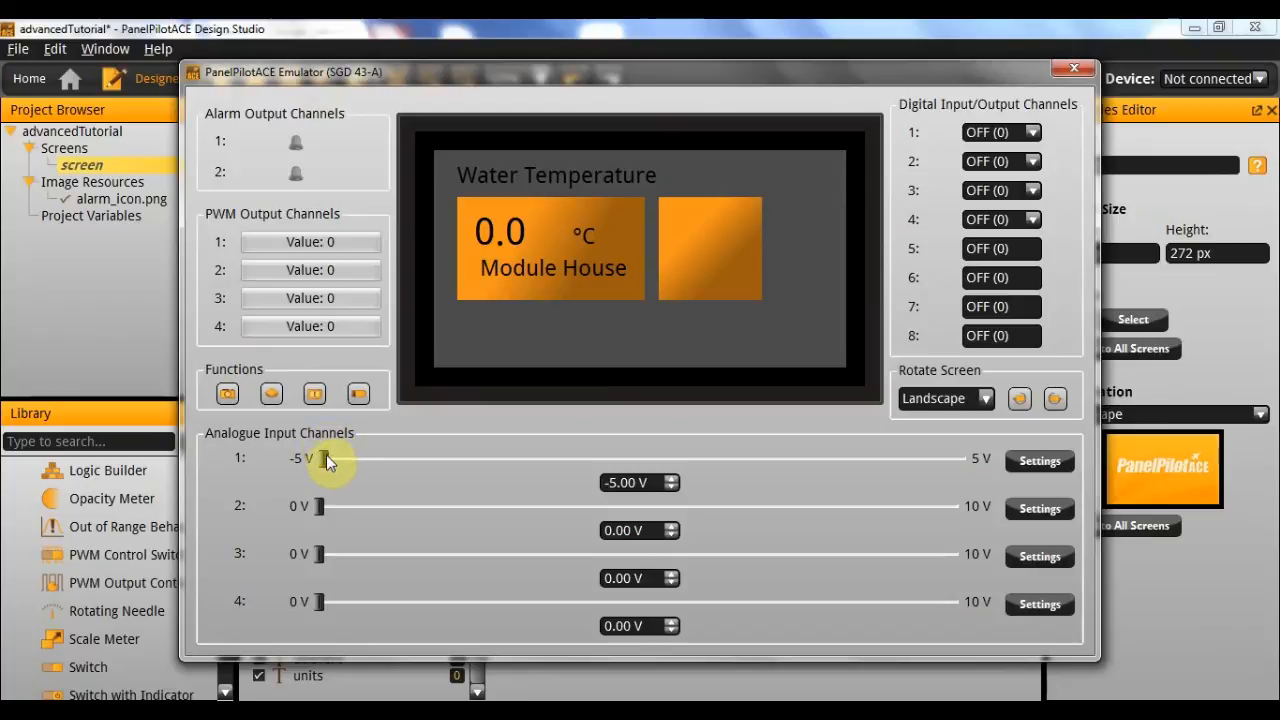
left_click_drag(323, 458, 902, 458)
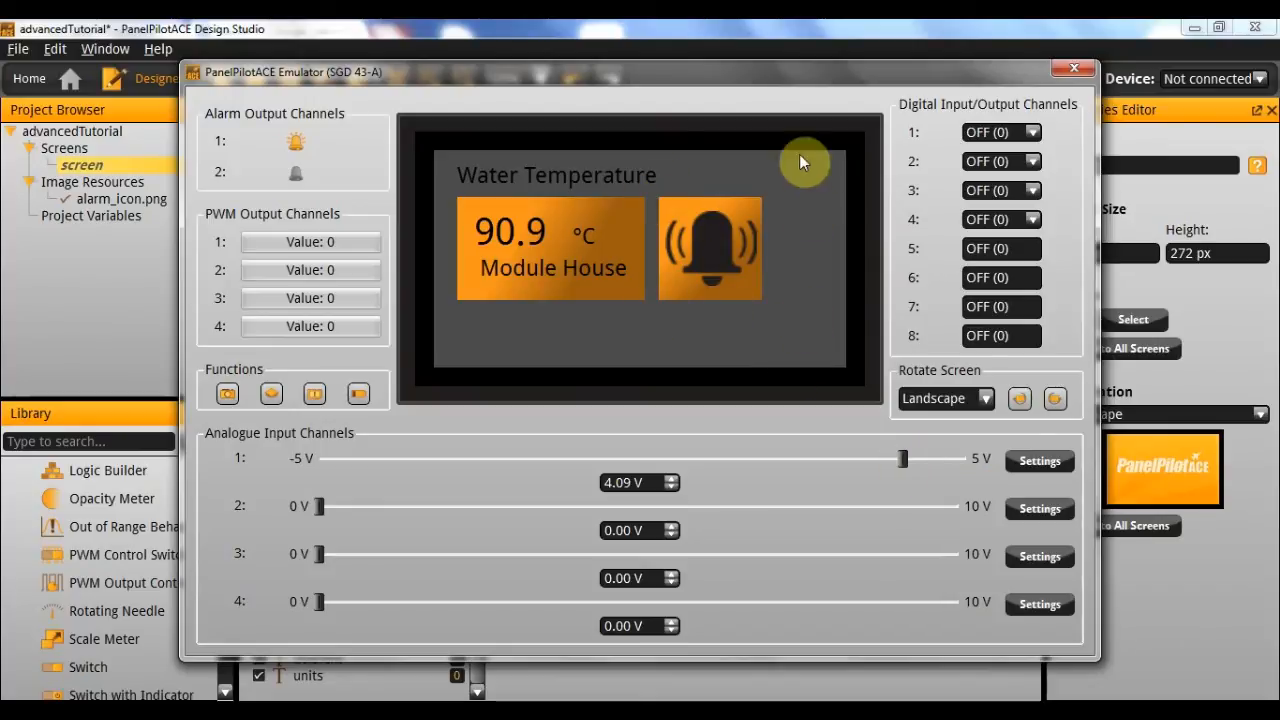
left_click(906, 452)
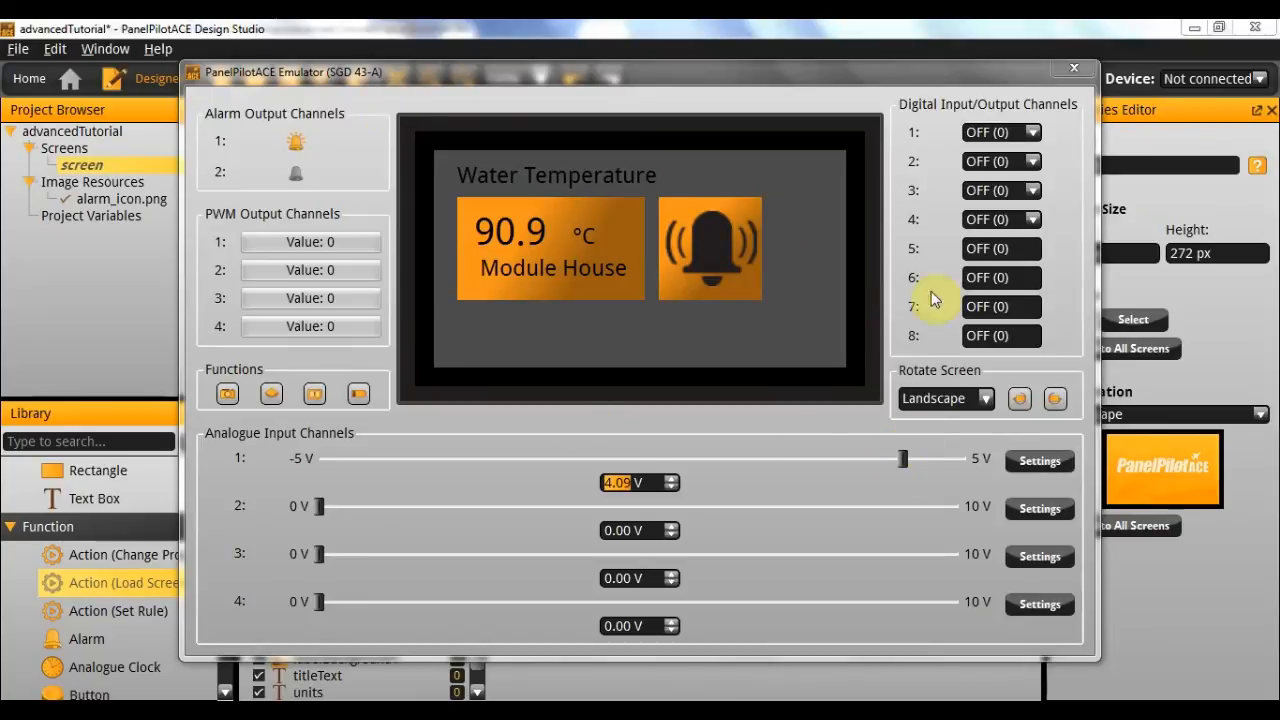
left_click(1075, 70)
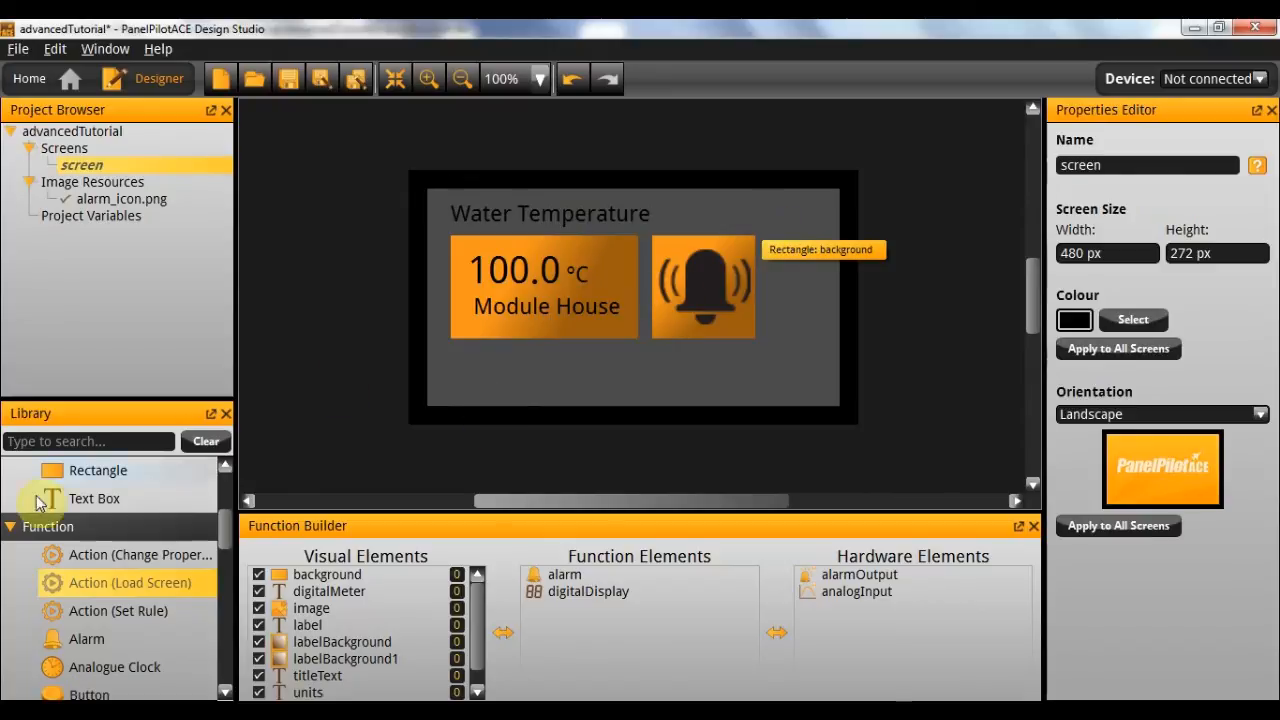
scroll(108, 560, "up", 3)
- Add a top-right text box reading 15:36, renamed digitalClock, nudged into place
left_click(94, 582)
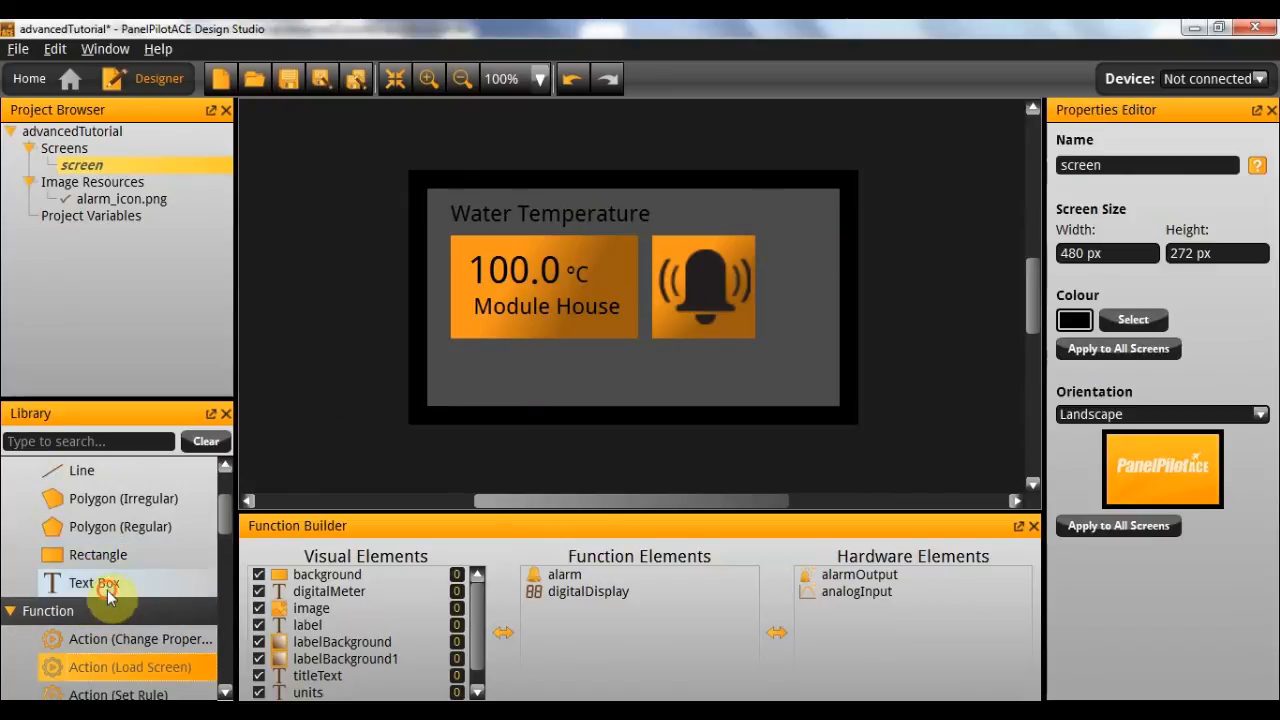
left_click(765, 212)
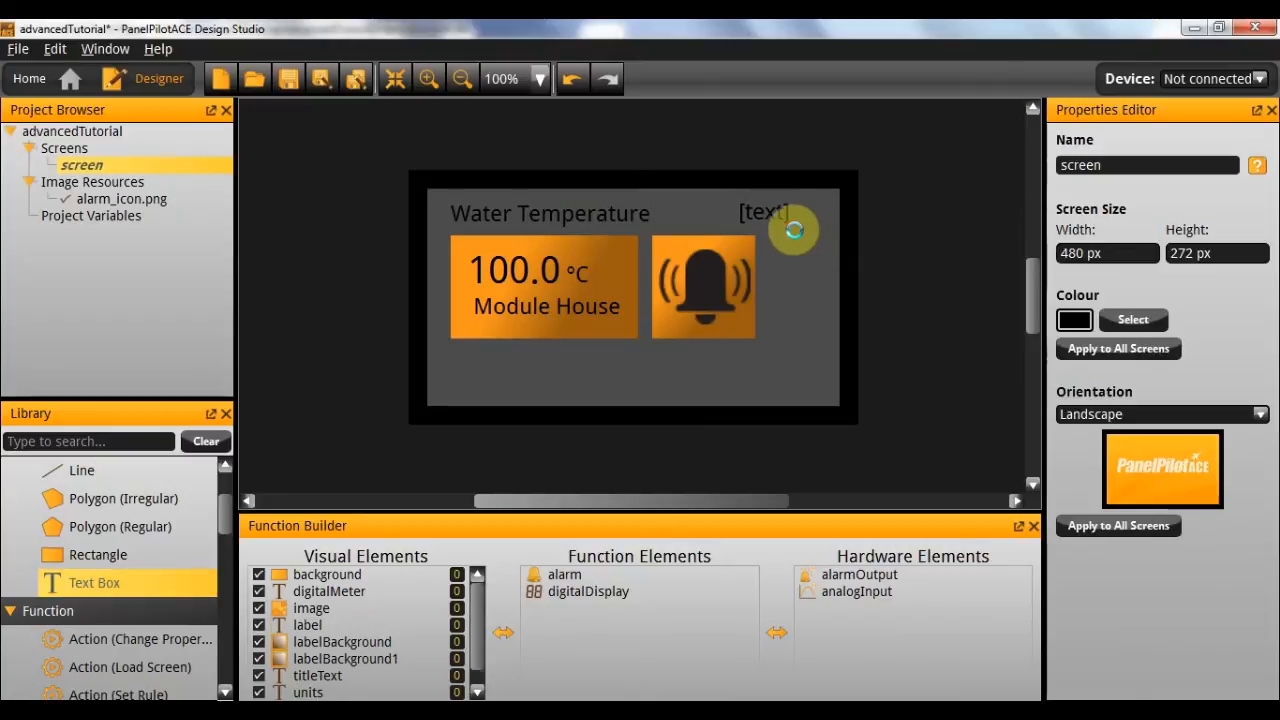
left_click(795, 237)
double_click(1110, 480)
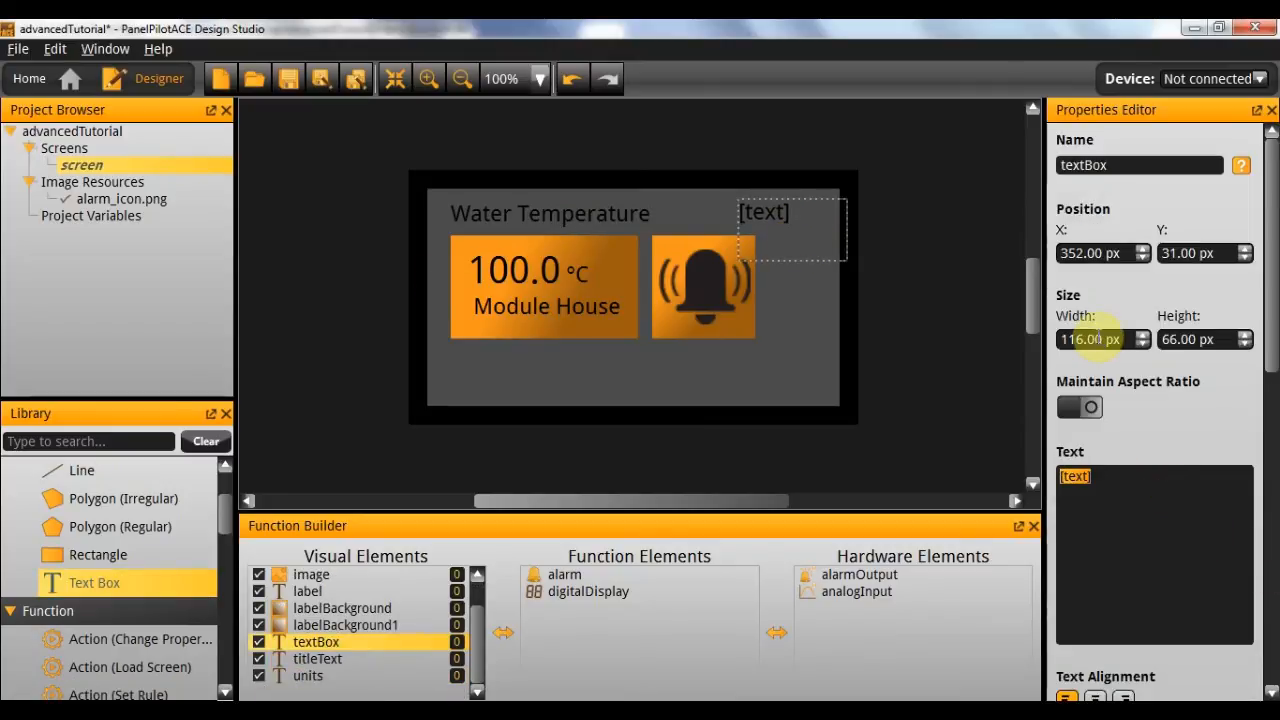
type("15:36")
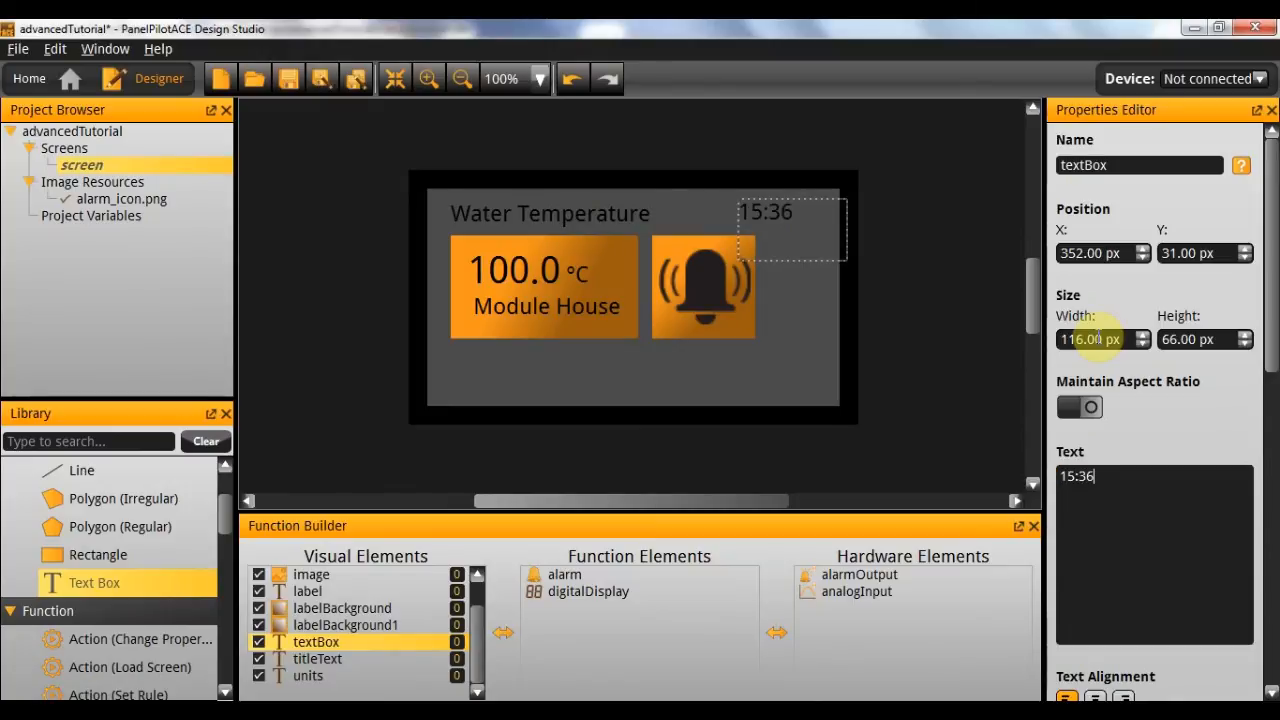
double_click(1130, 165)
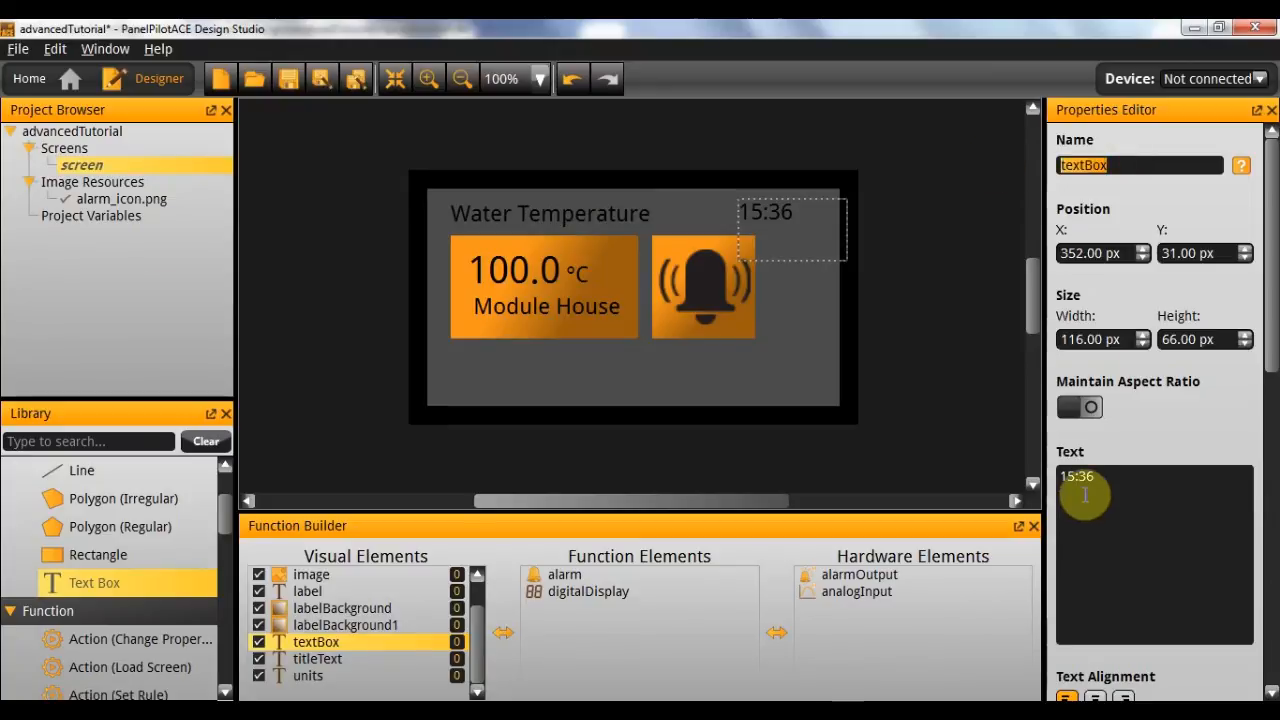
type("digital")
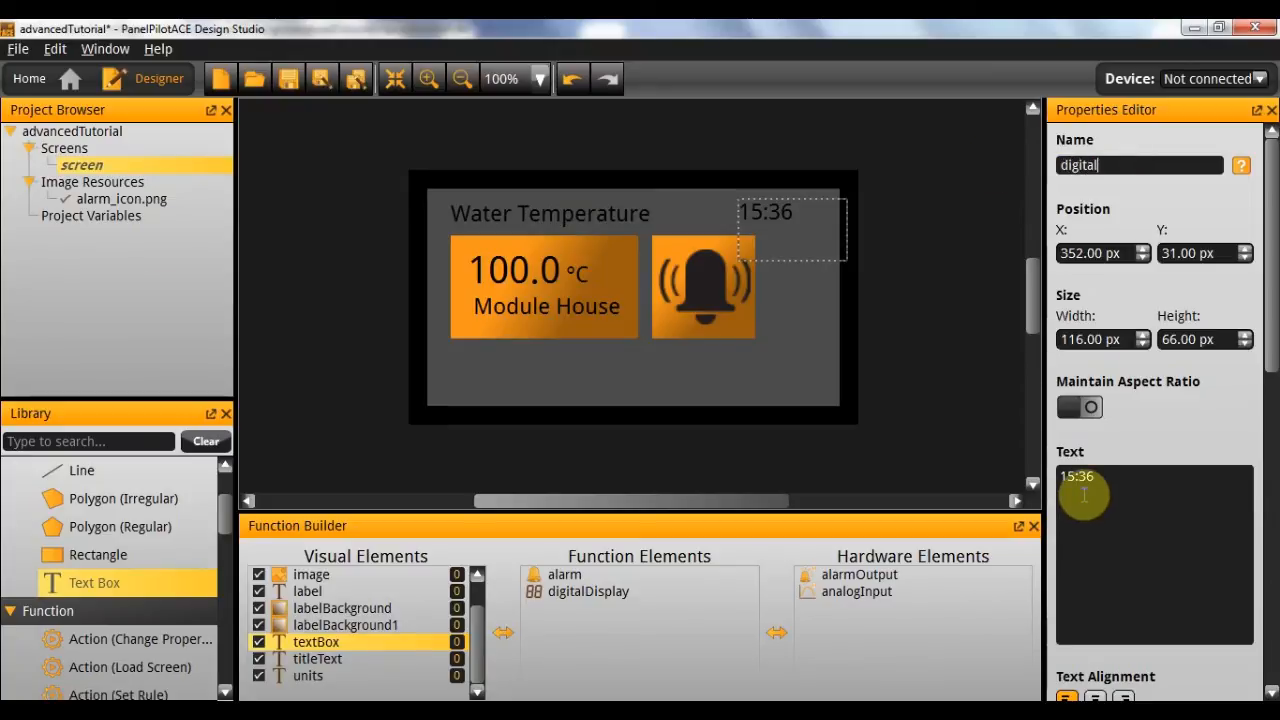
type("Clock")
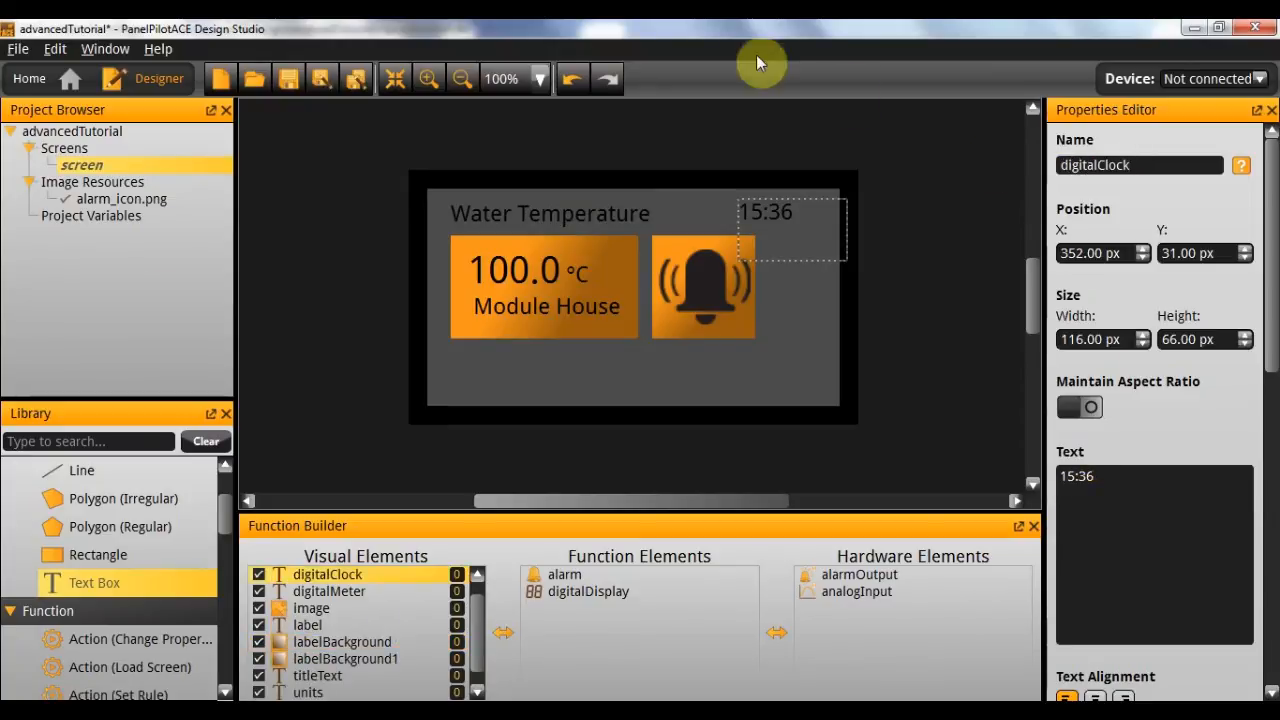
left_click_drag(773, 215, 764, 220)
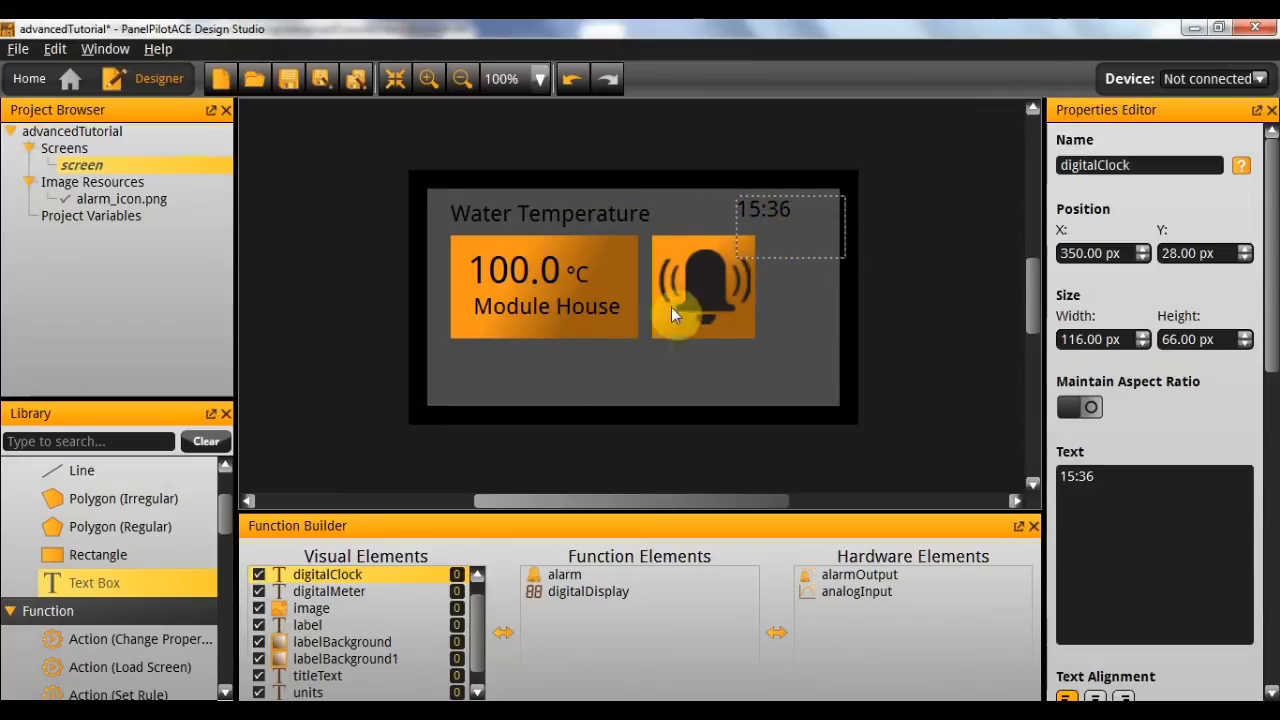
scroll(139, 576, "down", 3)
scroll(129, 583, "up", 5)
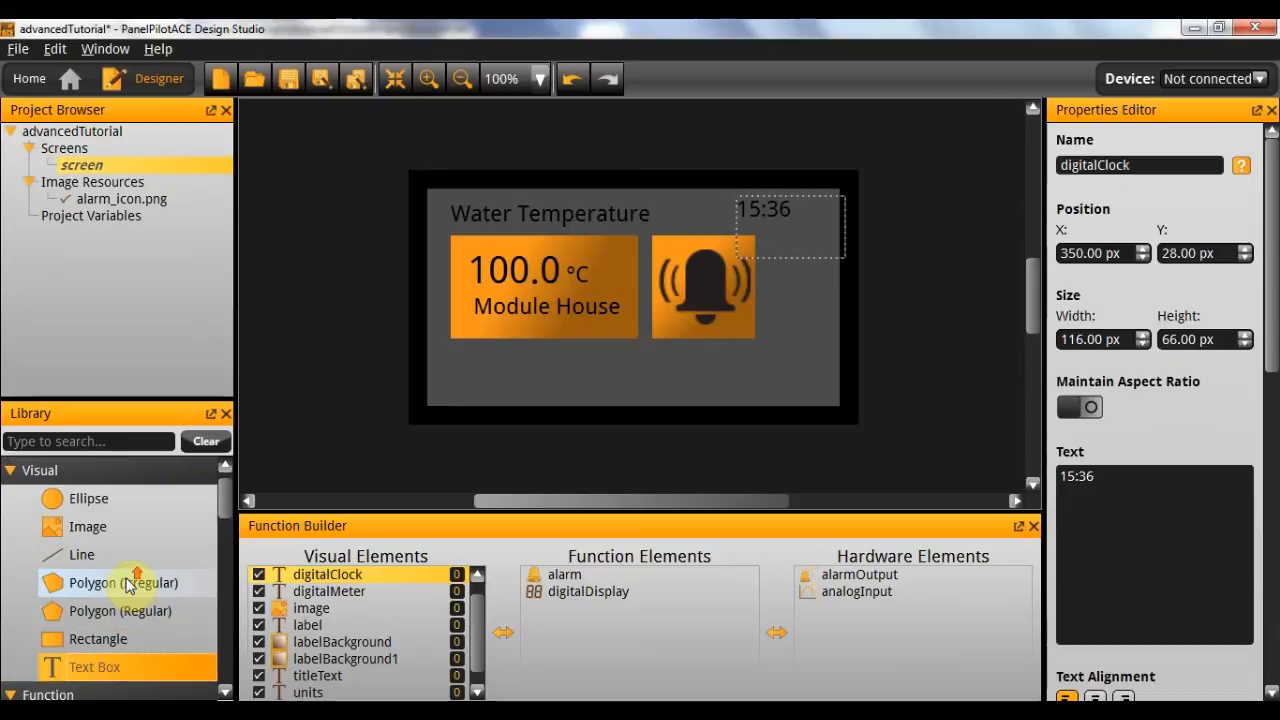
scroll(129, 583, "up", 1)
scroll(124, 590, "down", 3)
scroll(120, 590, "down", 2)
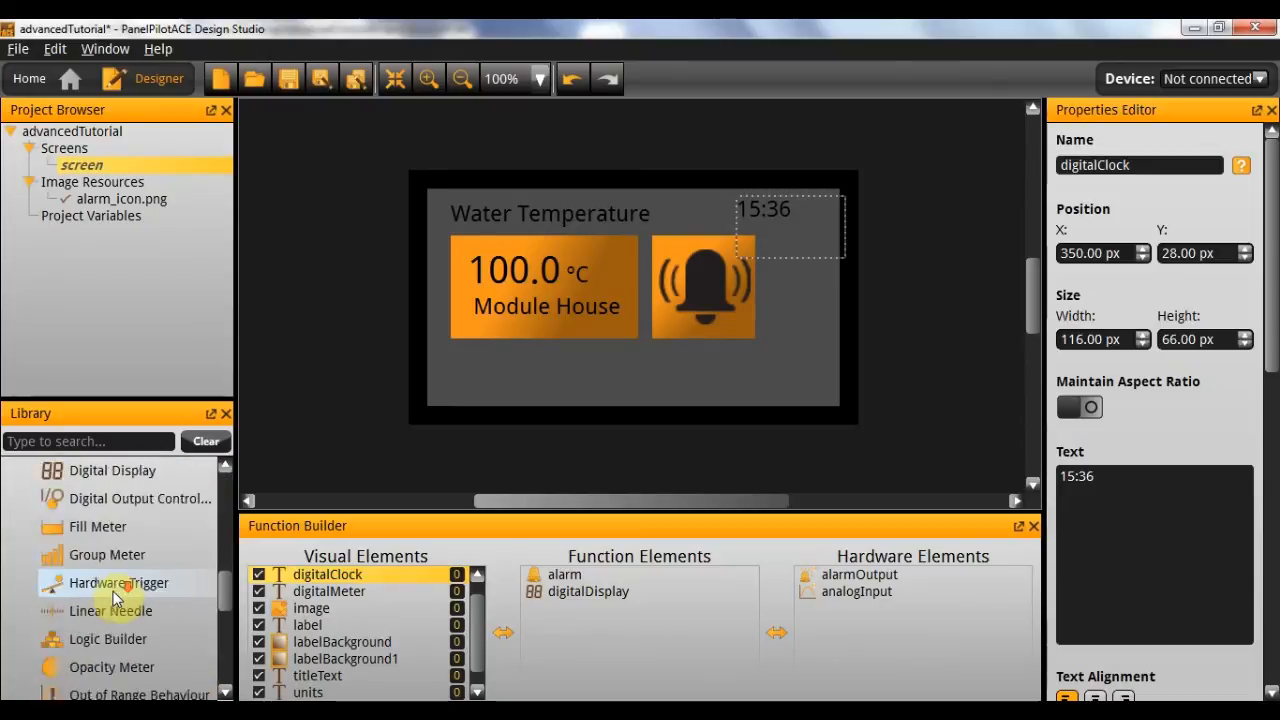
scroll(118, 590, "down", 2)
scroll(116, 590, "down", 2)
scroll(116, 590, "up", 2)
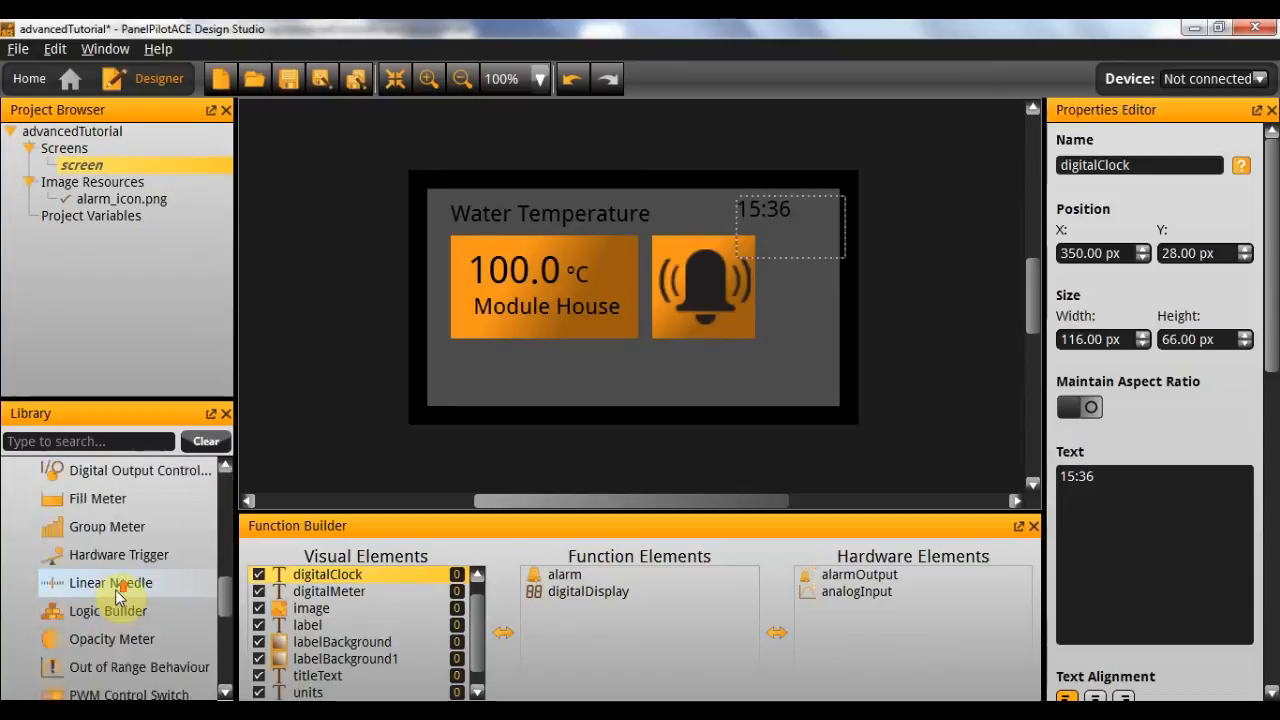
scroll(116, 590, "up", 2)
scroll(118, 590, "up", 2)
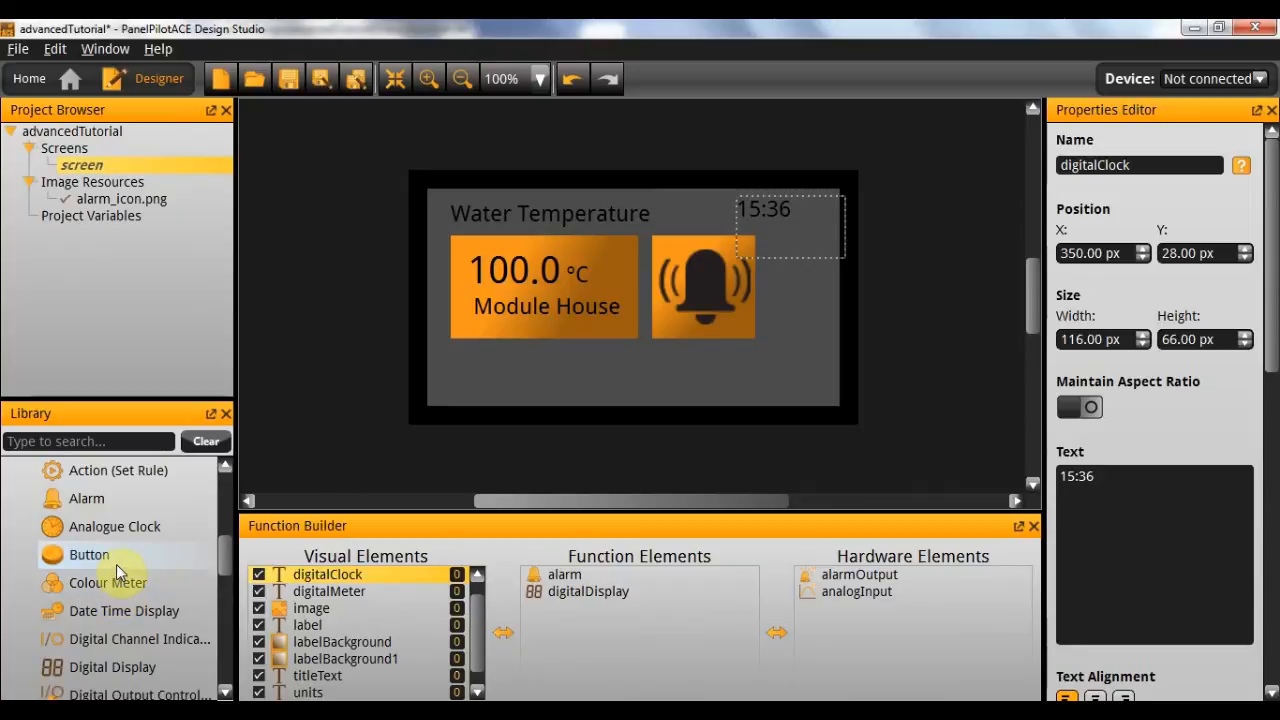
- Add a Date Time Display function and rename it clock
left_click_drag(120, 612, 630, 625)
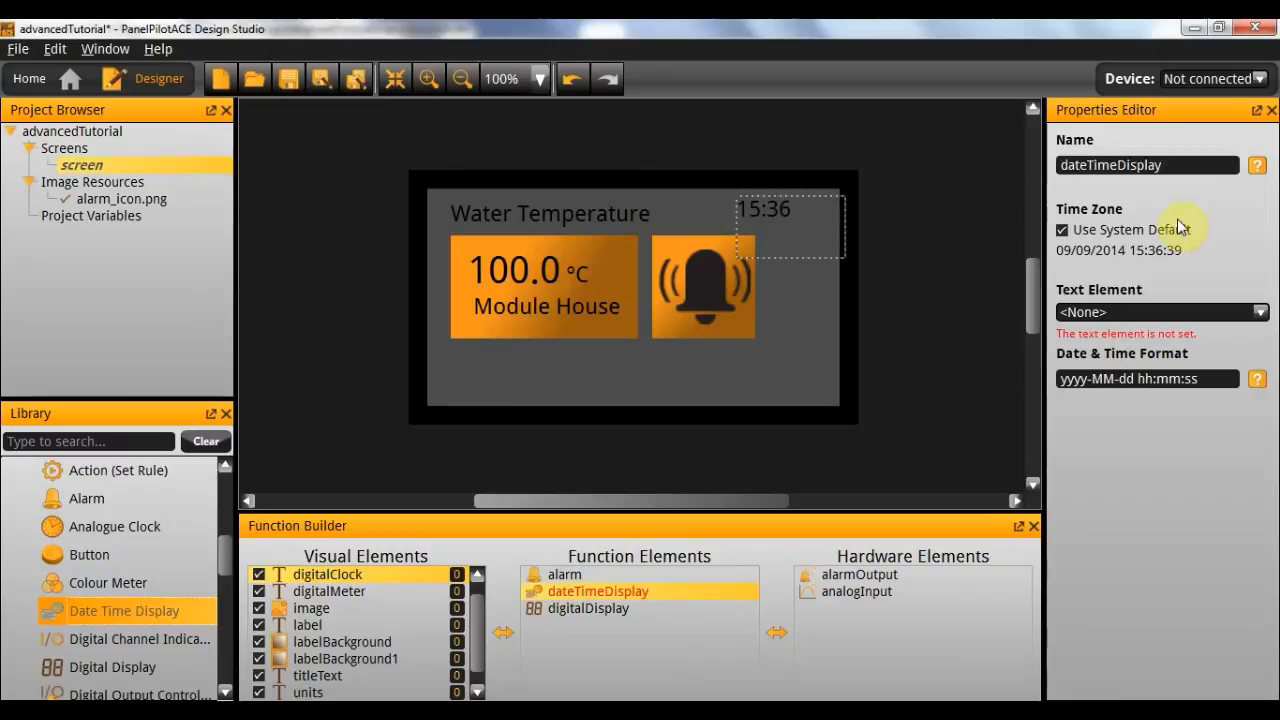
double_click(1215, 166)
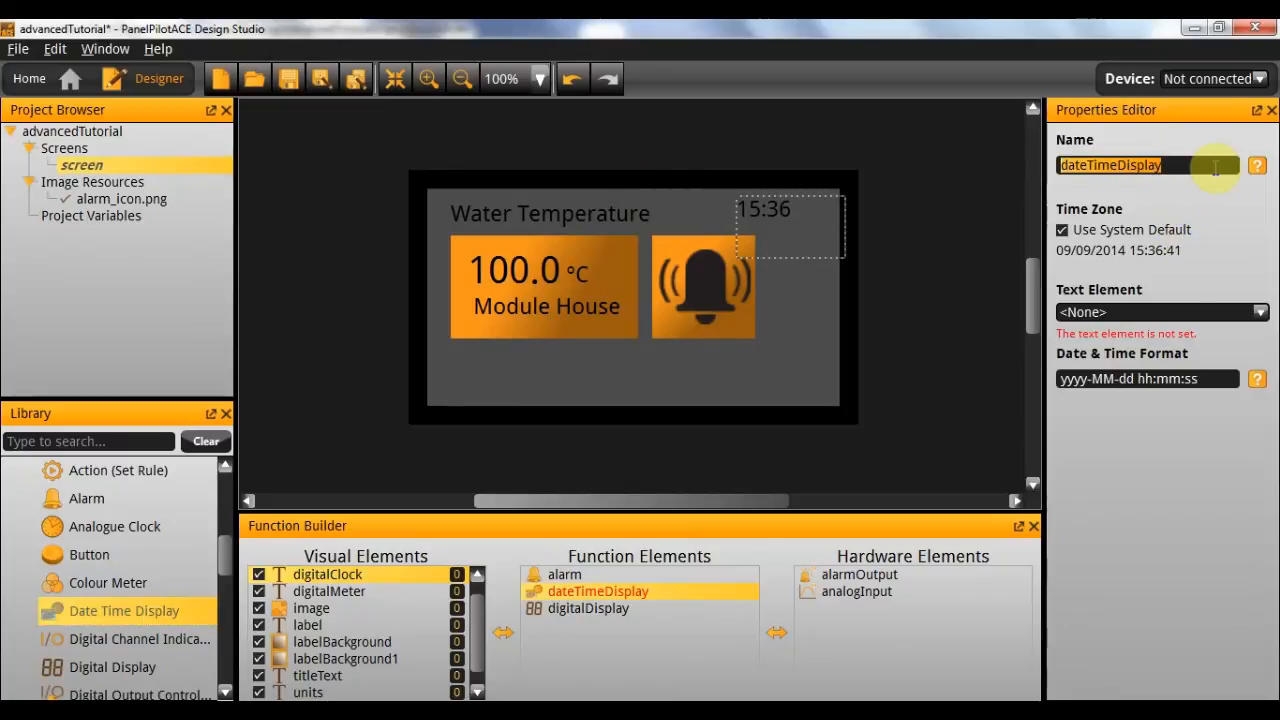
type("digitalCl")
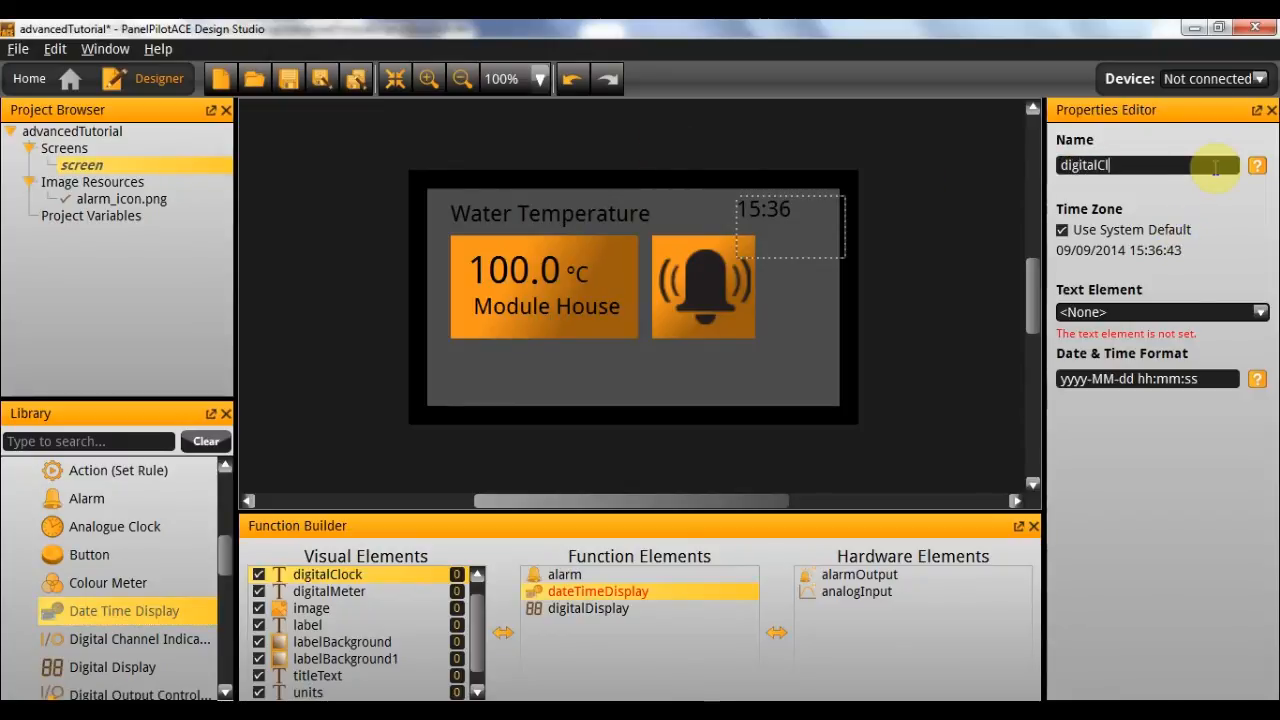
type("ock")
key("Return")
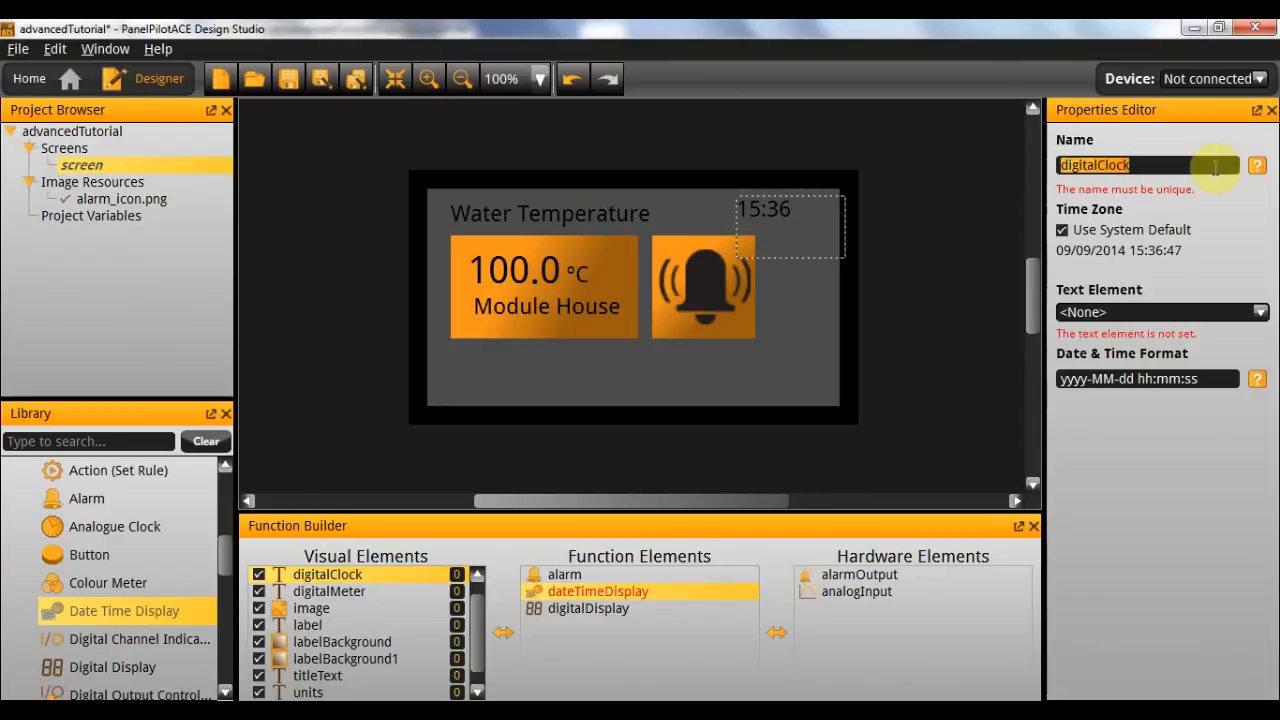
type("clock")
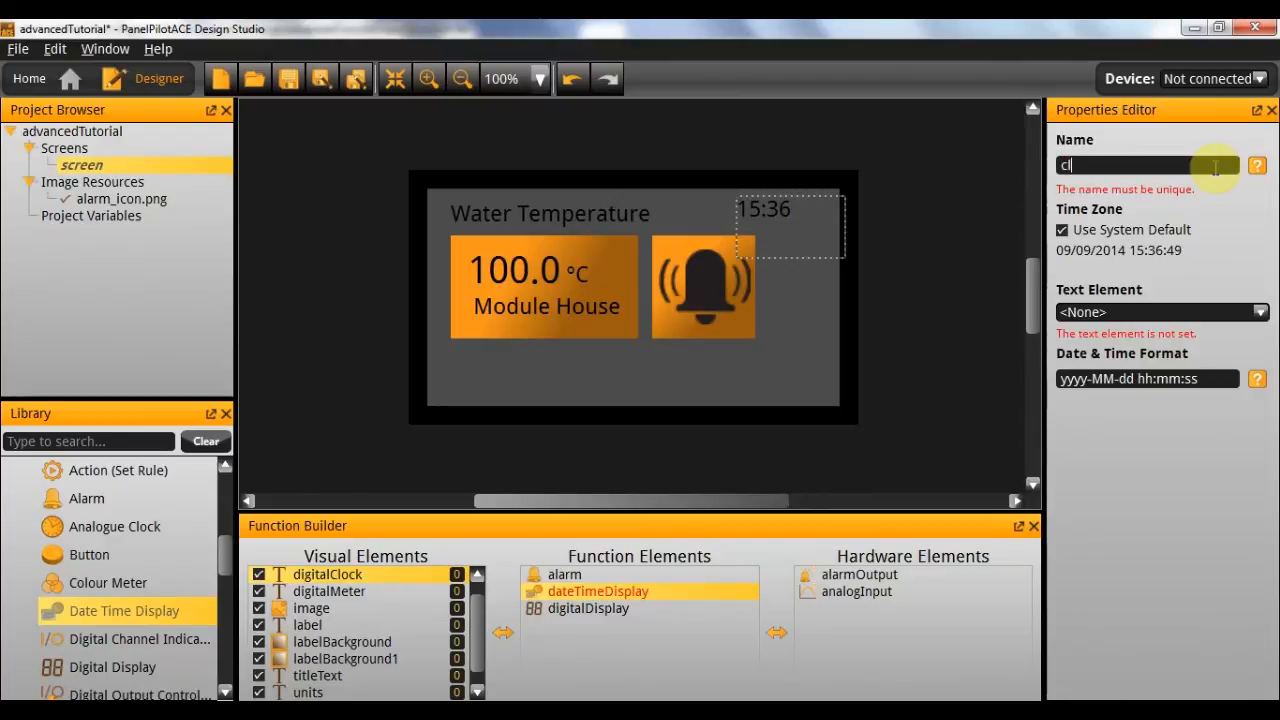
key("Return")
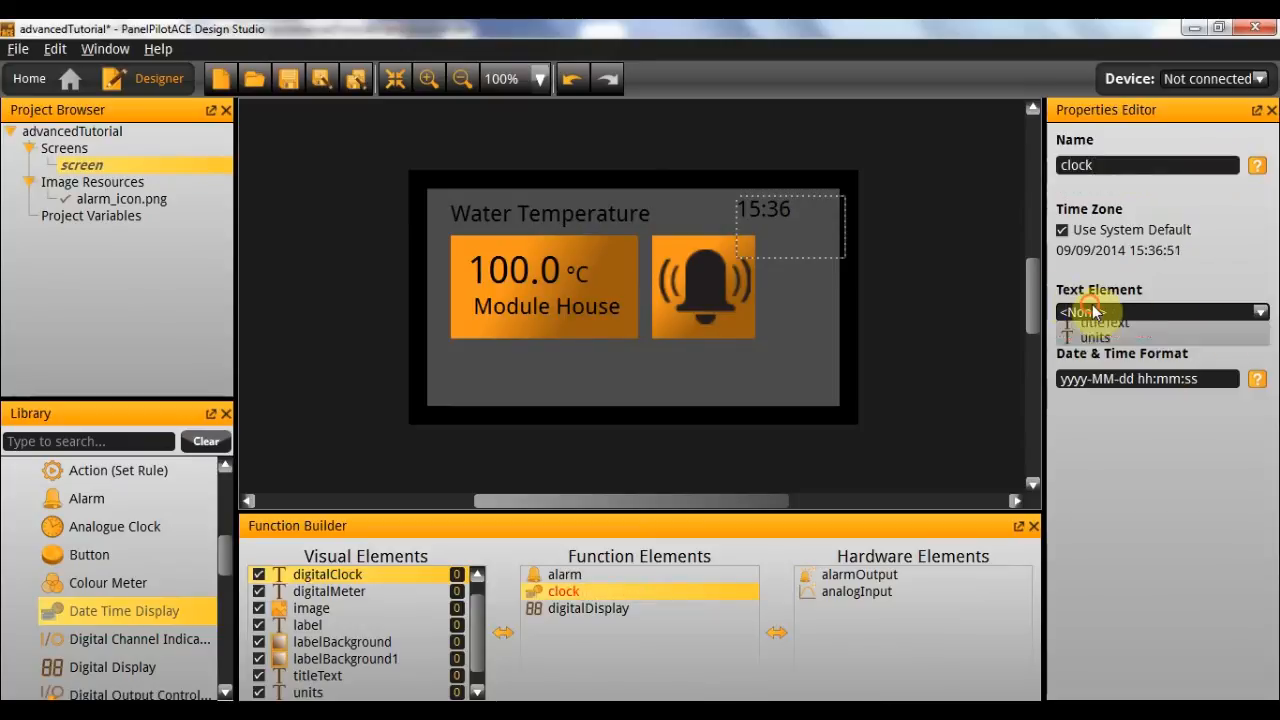
- Link the clock function's Text Element to digitalClock
left_click(1160, 312)
left_click(1100, 343)
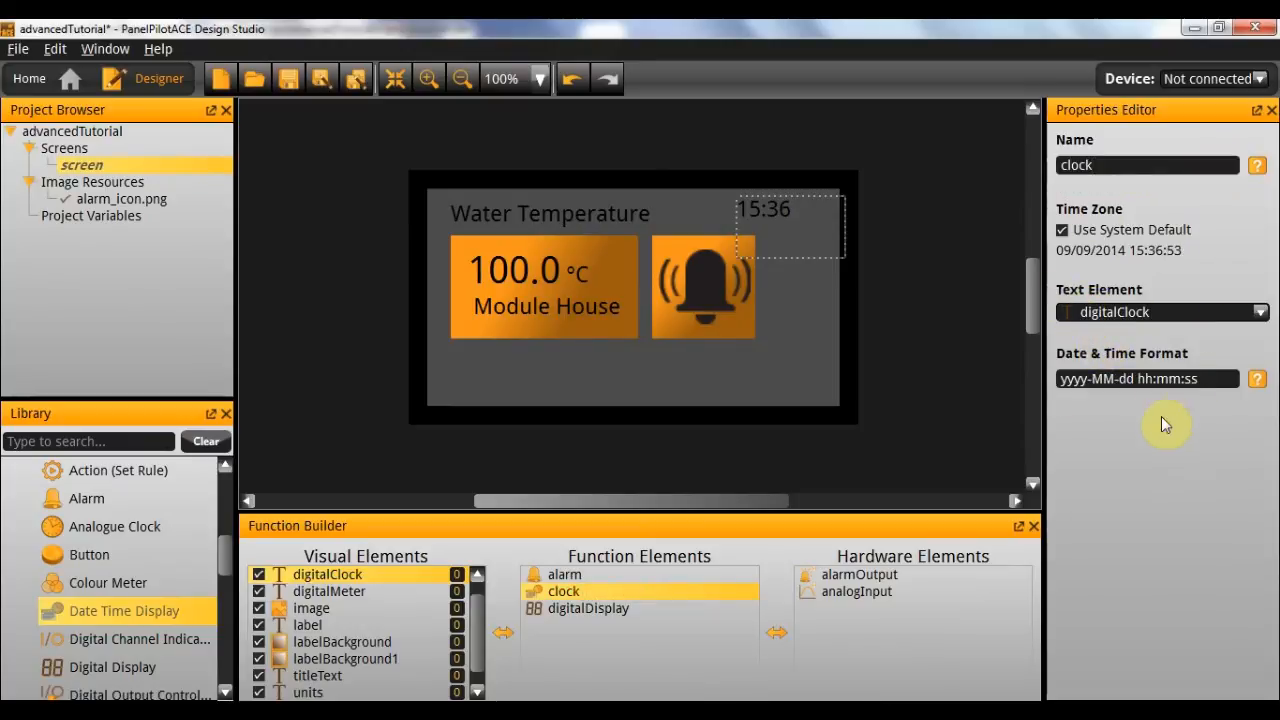
- Replace the clock's format string with hh:mm, test the preview, apply it and close the dialog
left_click(1256, 379)
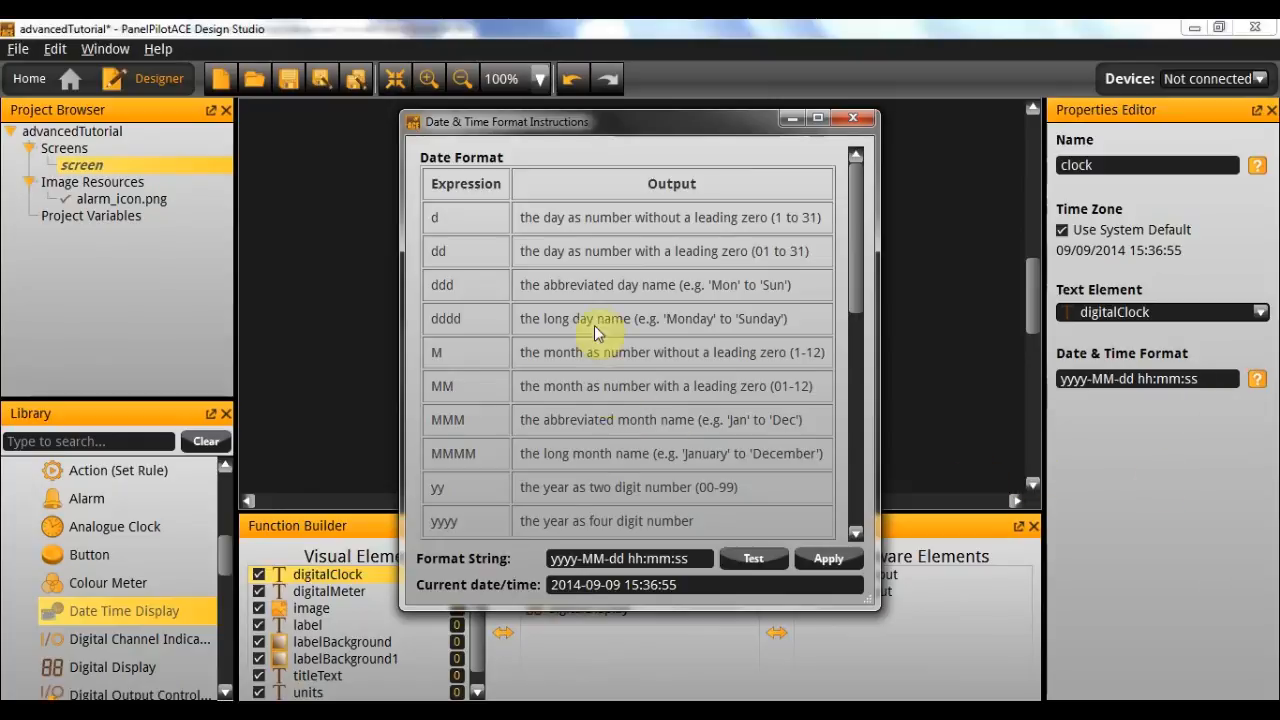
scroll(594, 325, "down", 5)
scroll(578, 352, "down", 5)
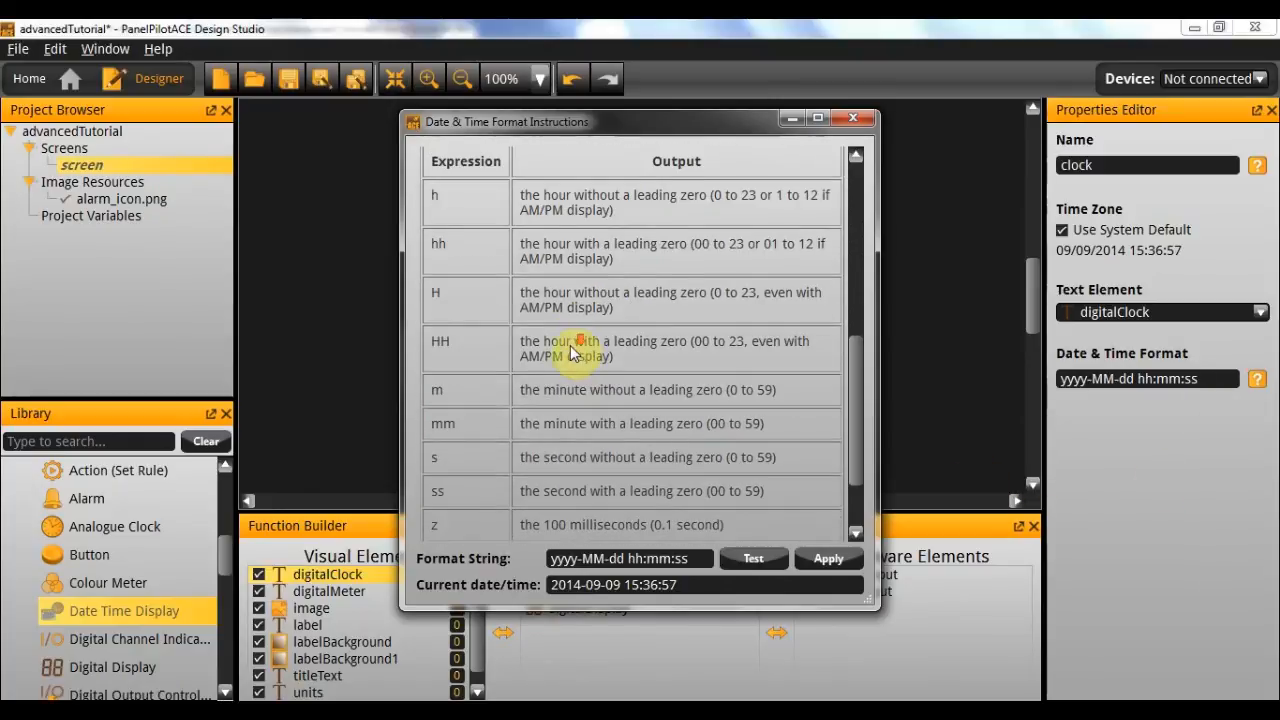
scroll(578, 375, "down", 3)
left_click_drag(855, 520, 856, 160)
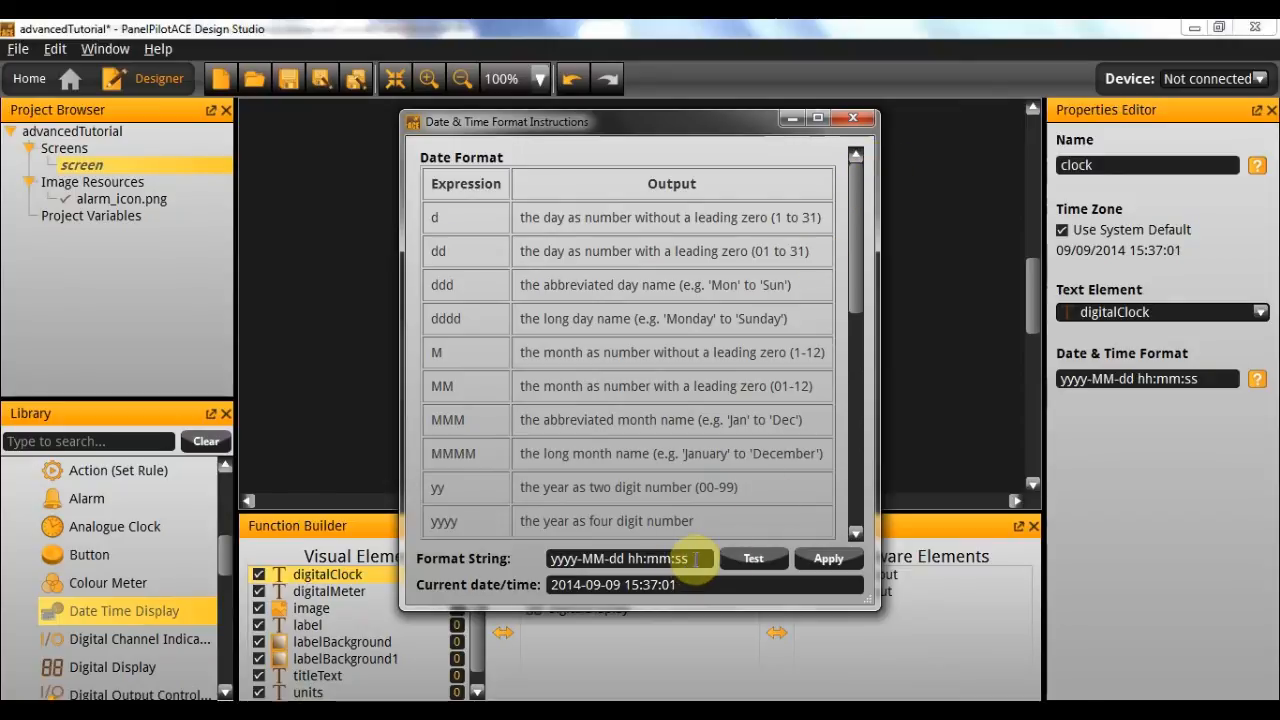
left_click_drag(700, 558, 548, 558)
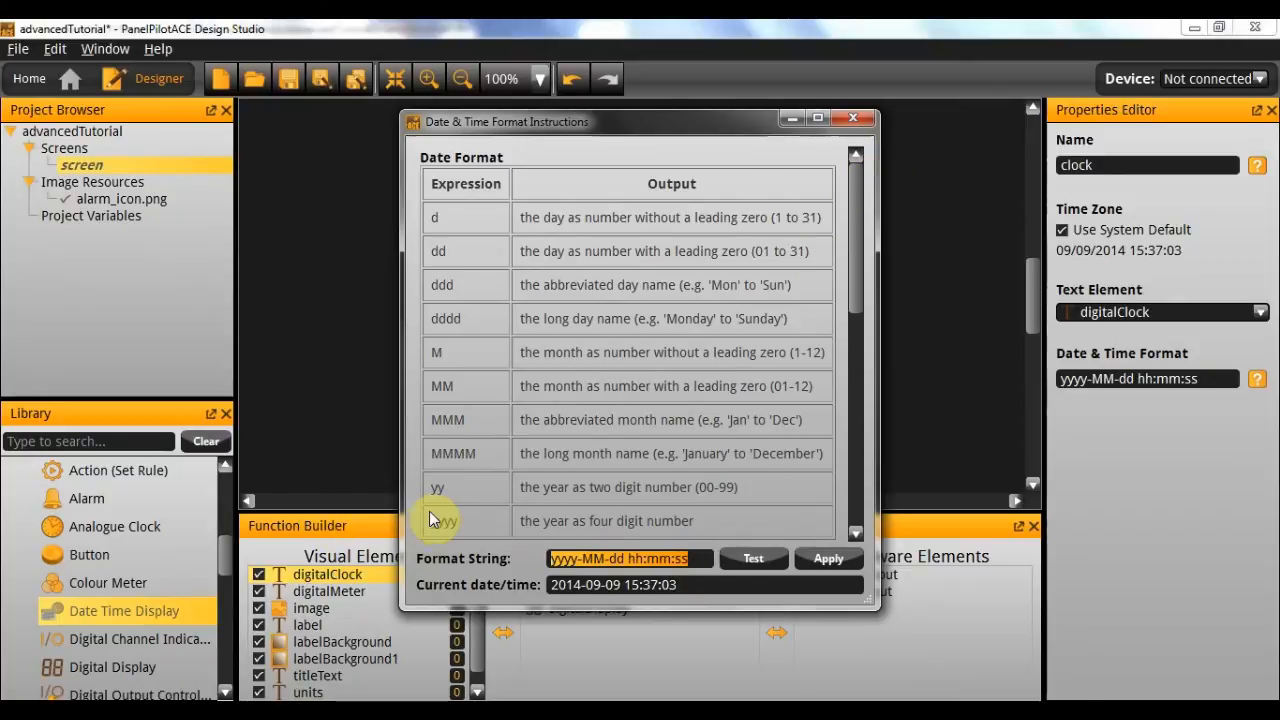
type("hh")
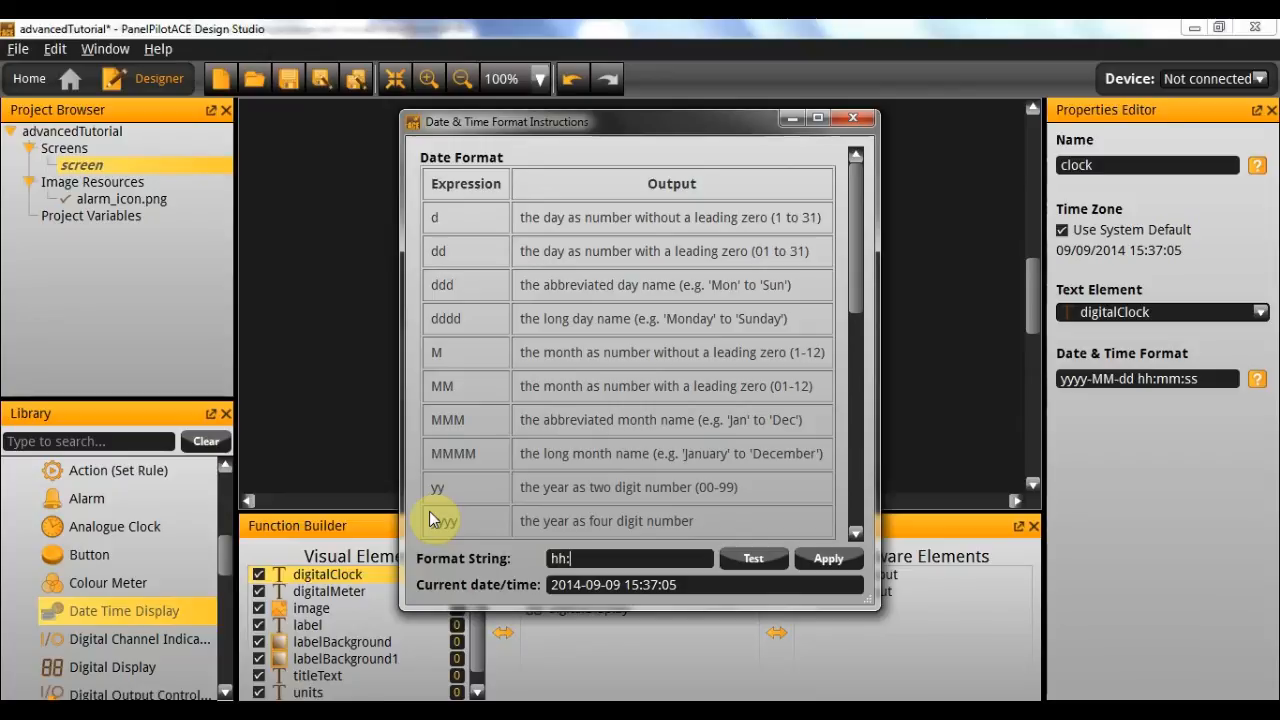
type(":mm")
left_click(760, 559)
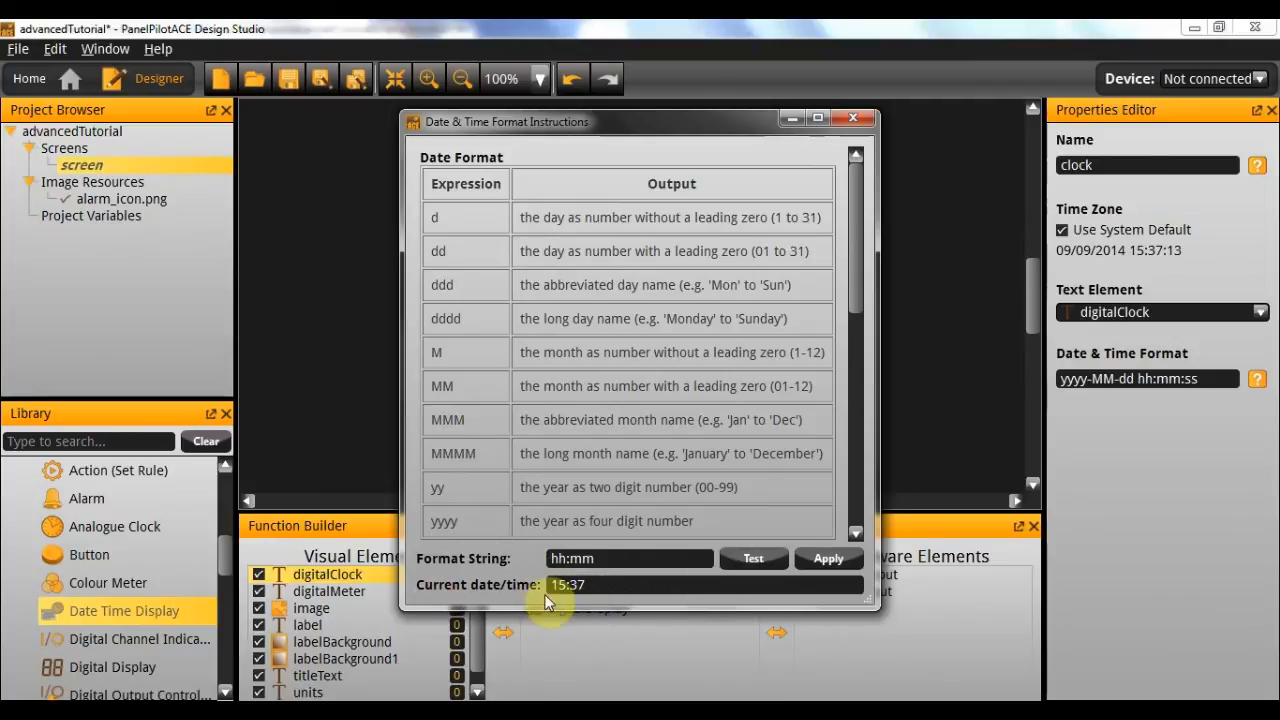
left_click(828, 558)
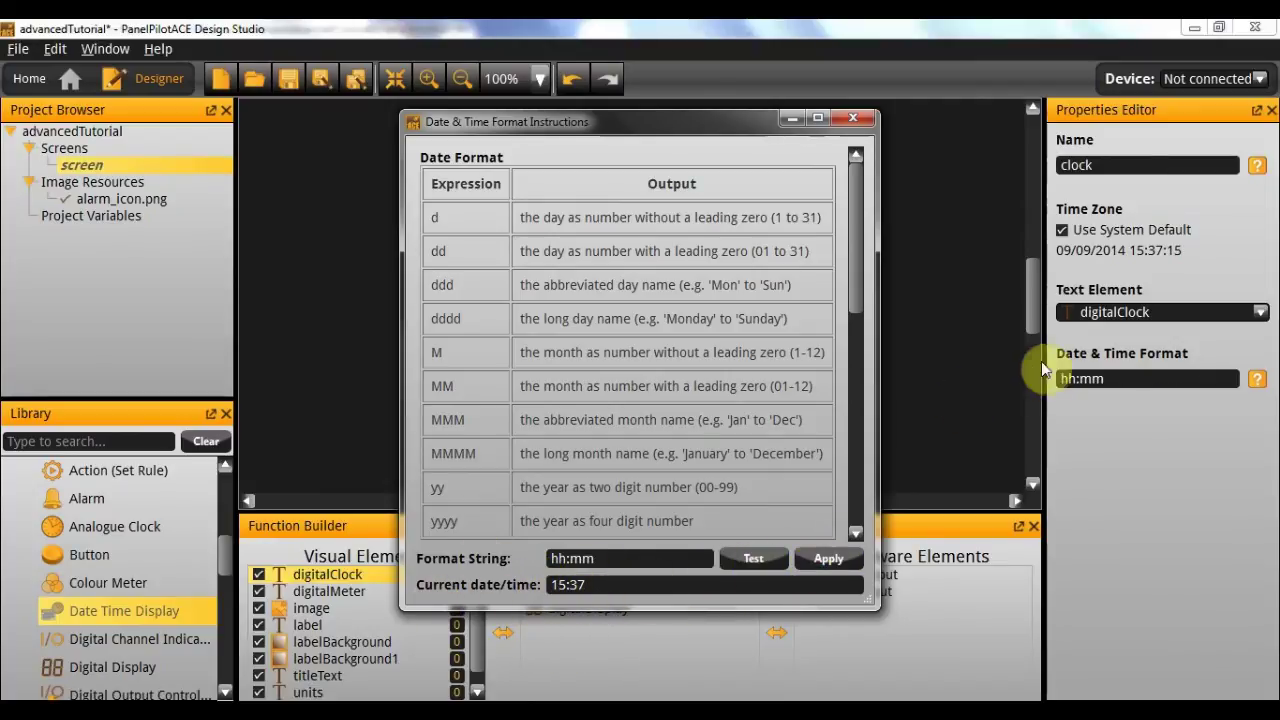
left_click(853, 119)
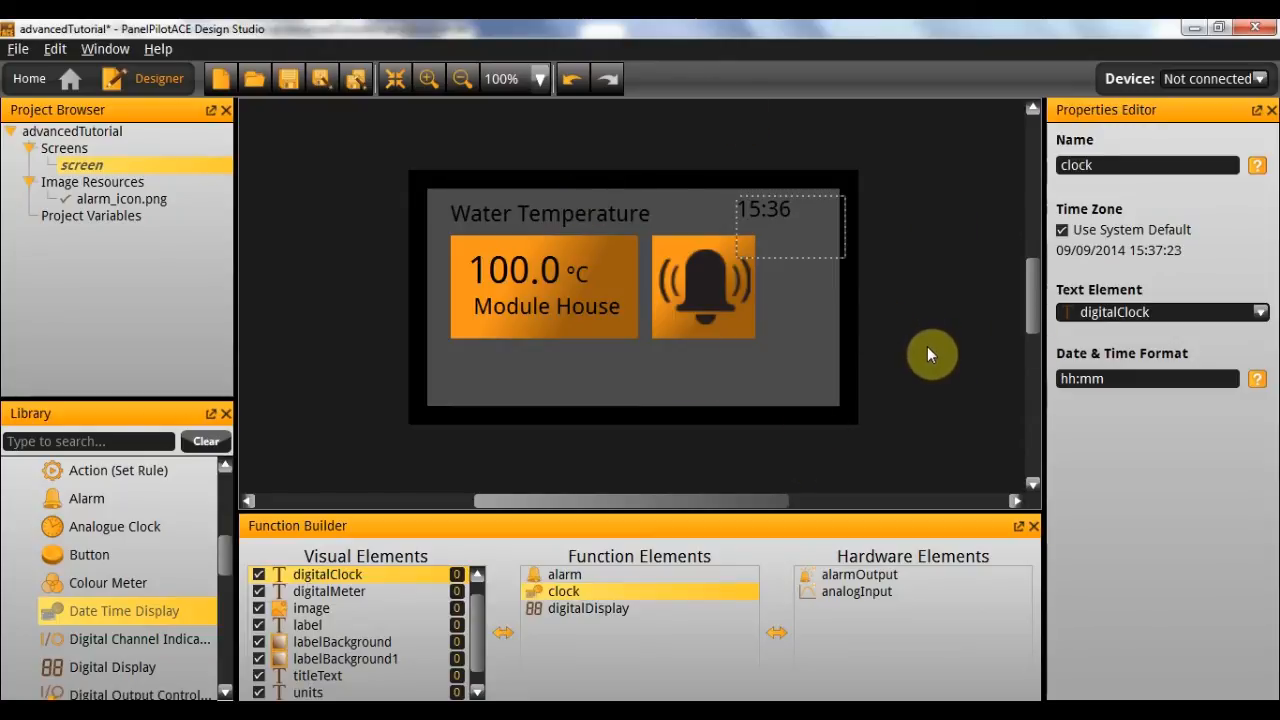
key("F5")
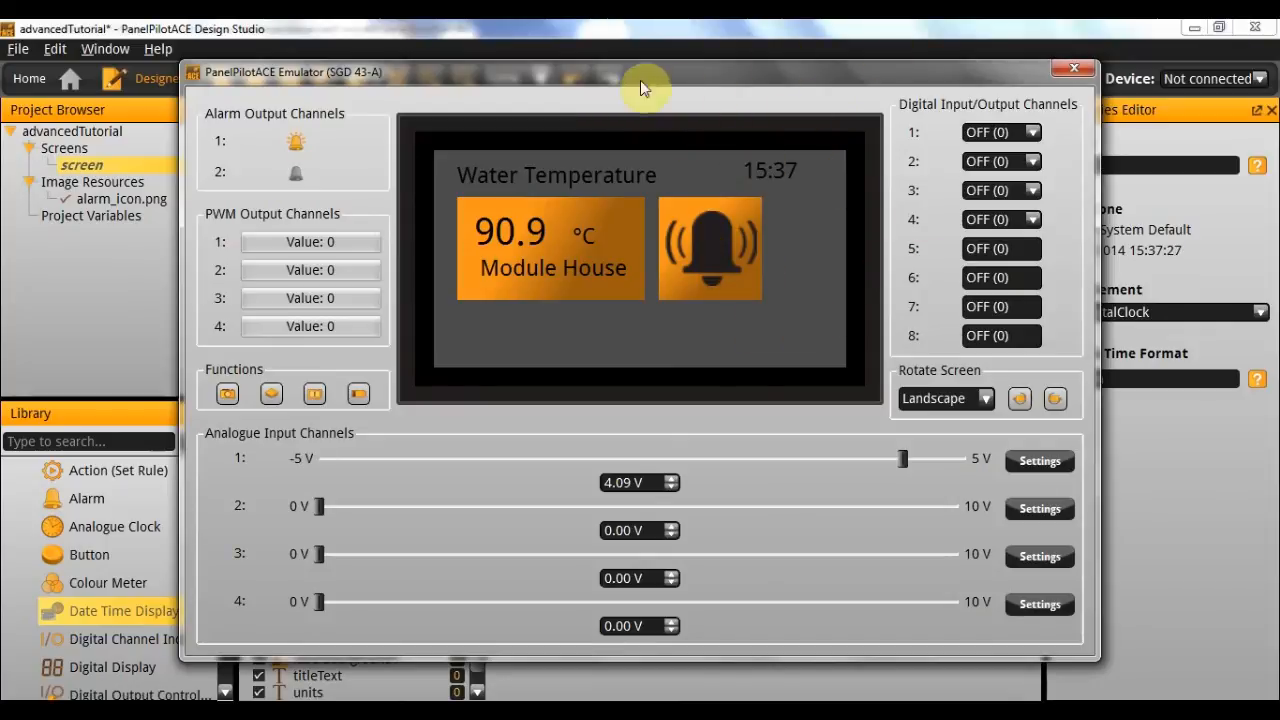
left_click(1074, 68)
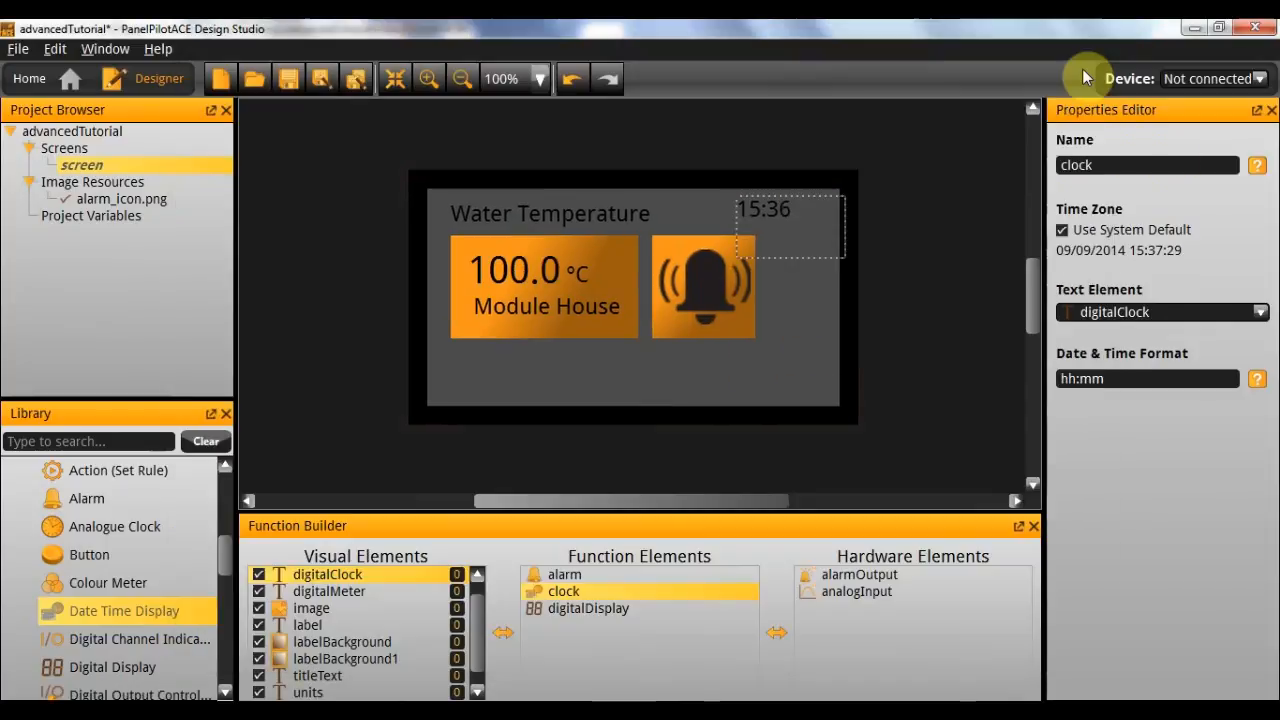
left_click(876, 282)
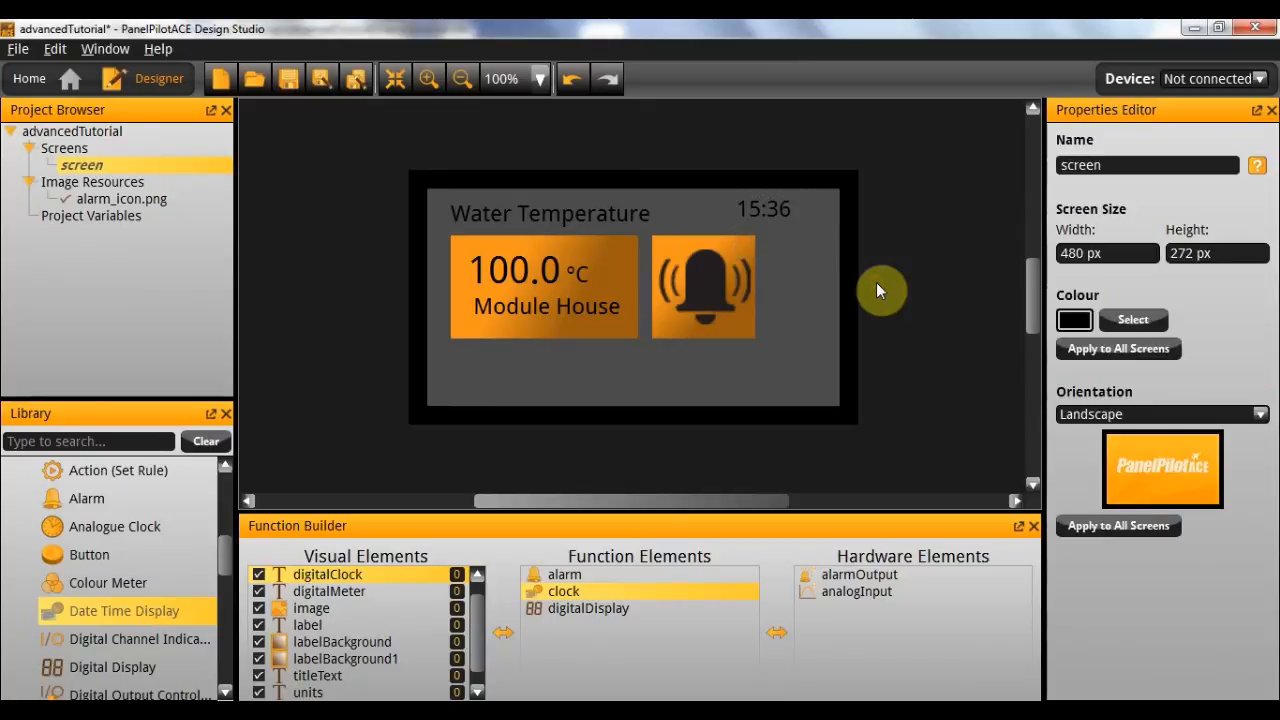